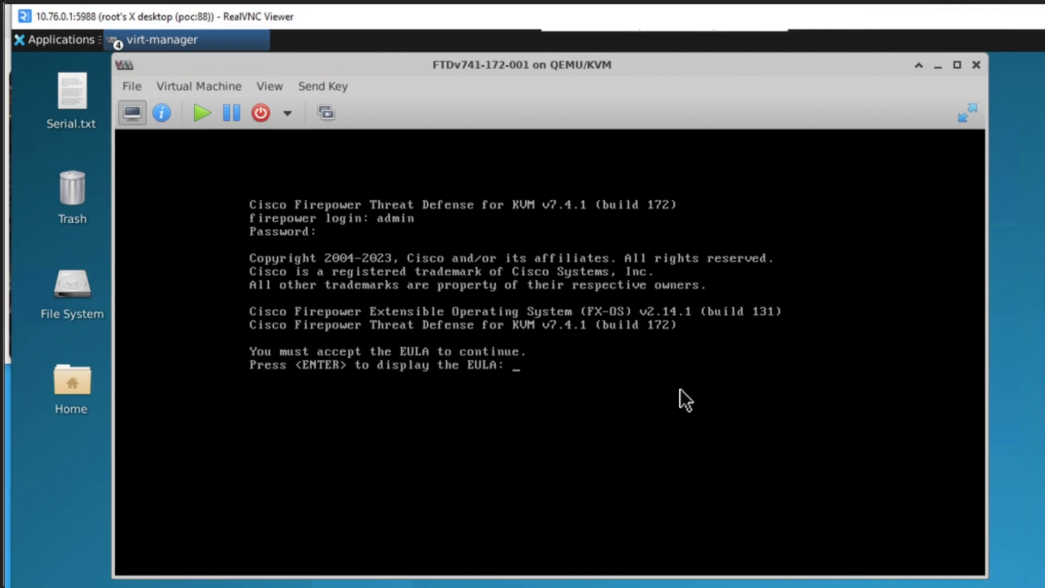
- Display and accept the EULA, and enter and confirm a new admin password
key(Return)
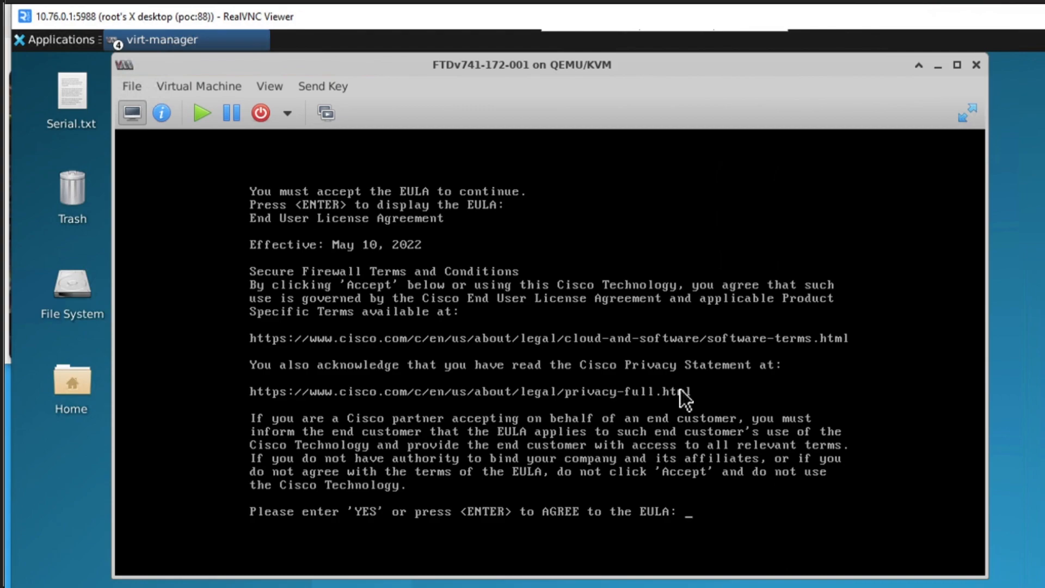
key(Return)
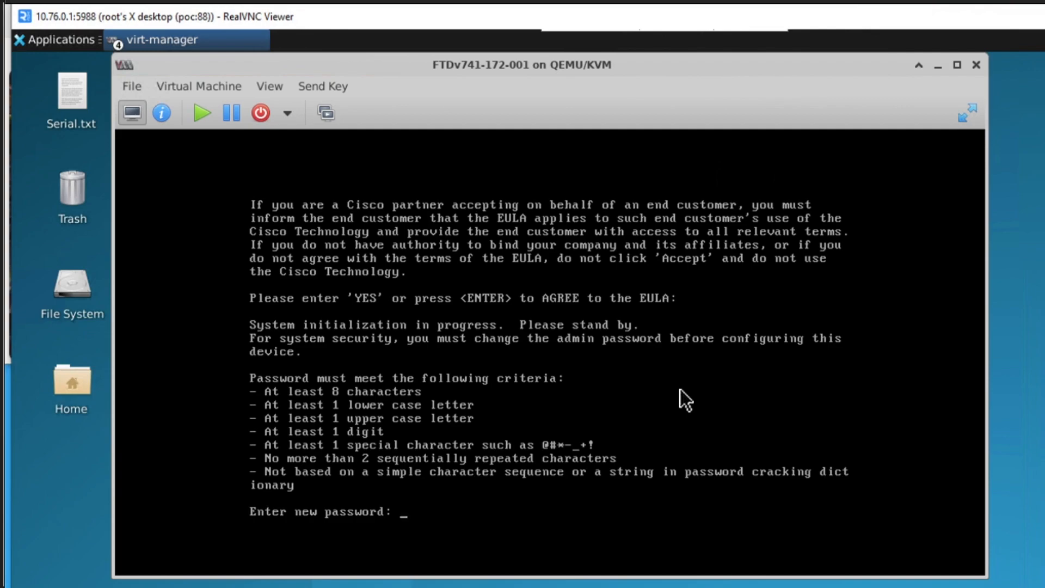
key(Return)
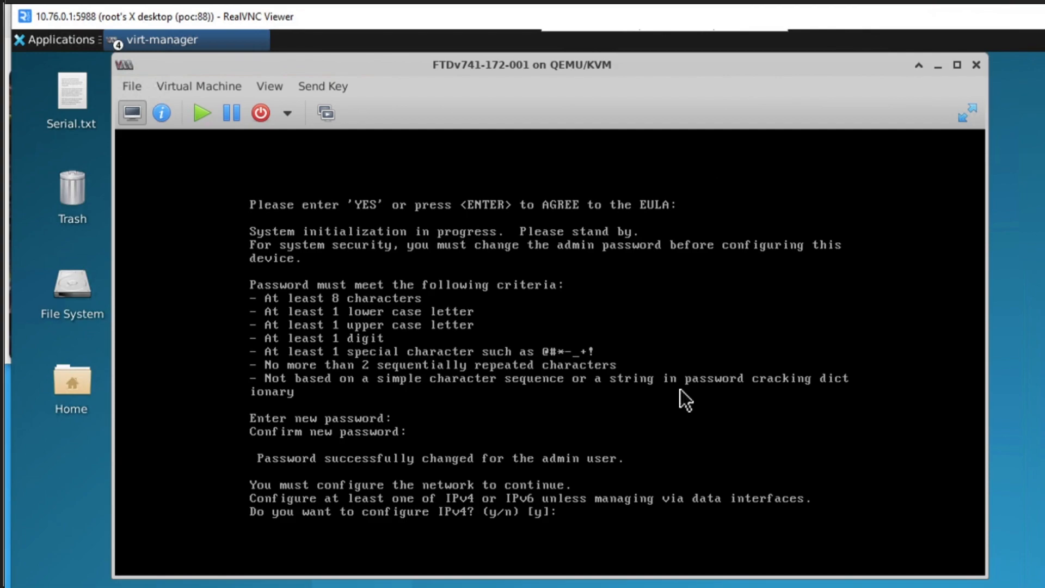
- Choose to configure IPv4 but not IPv6, with manual addressing for the management interface
key(Return)
key(Return)
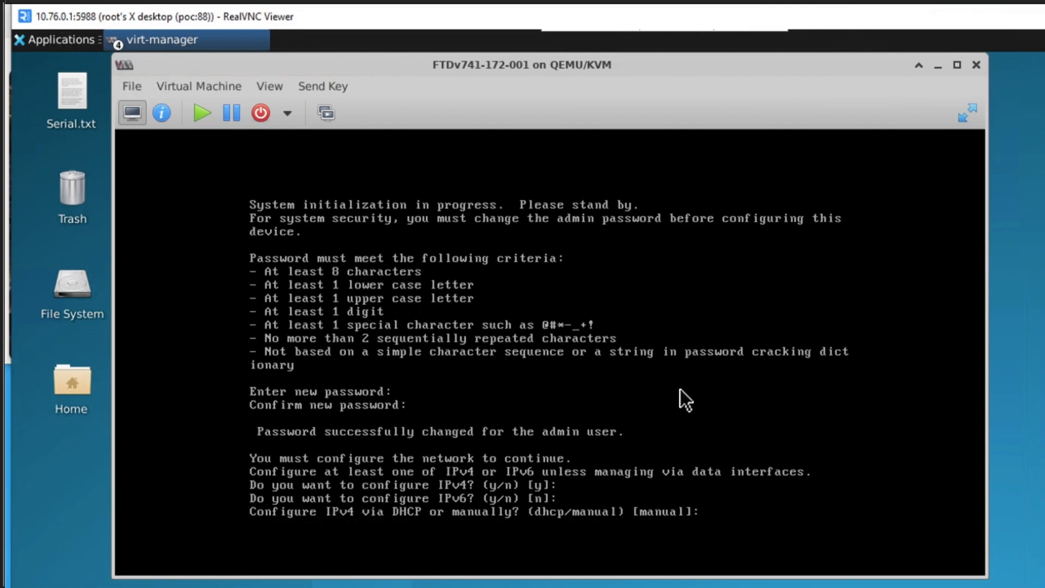
- Set the management interface's IPv4 address to 10.76.0.44
key(Return)
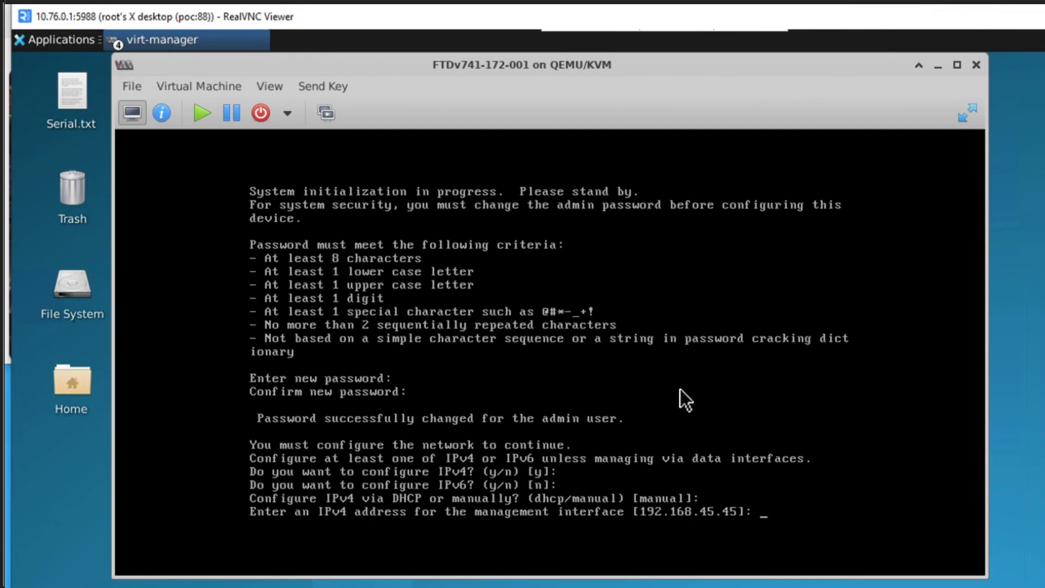
text(10.76.04)
key(BackSpace)
text(.44)
key(Return)
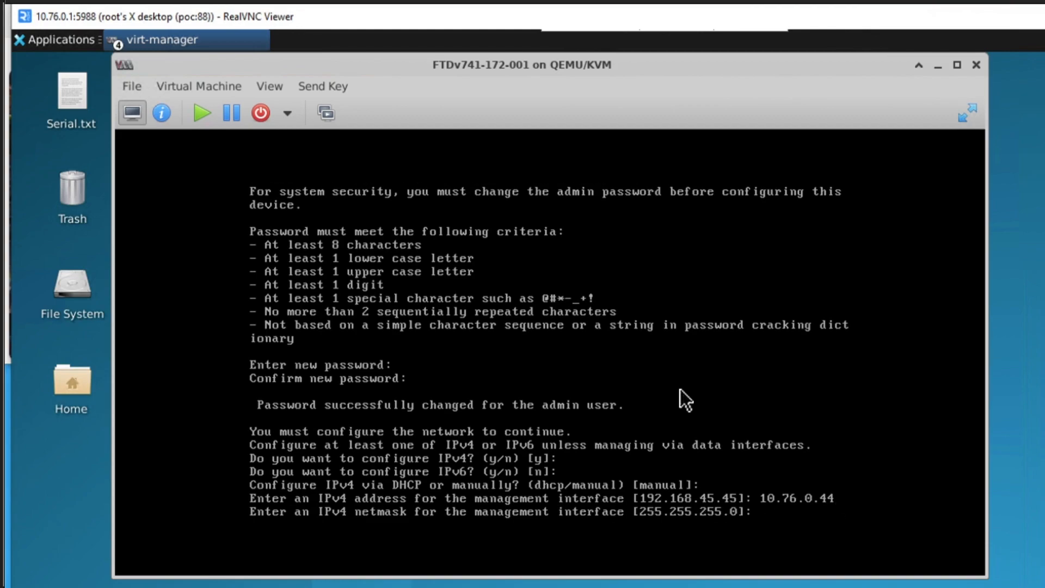
- Accept the default netmask 255.255.255.0 and set the management interface's IPv4 default gateway to 10.76.0.1
key(Return)
text(10.76.0.1)
key(Return)
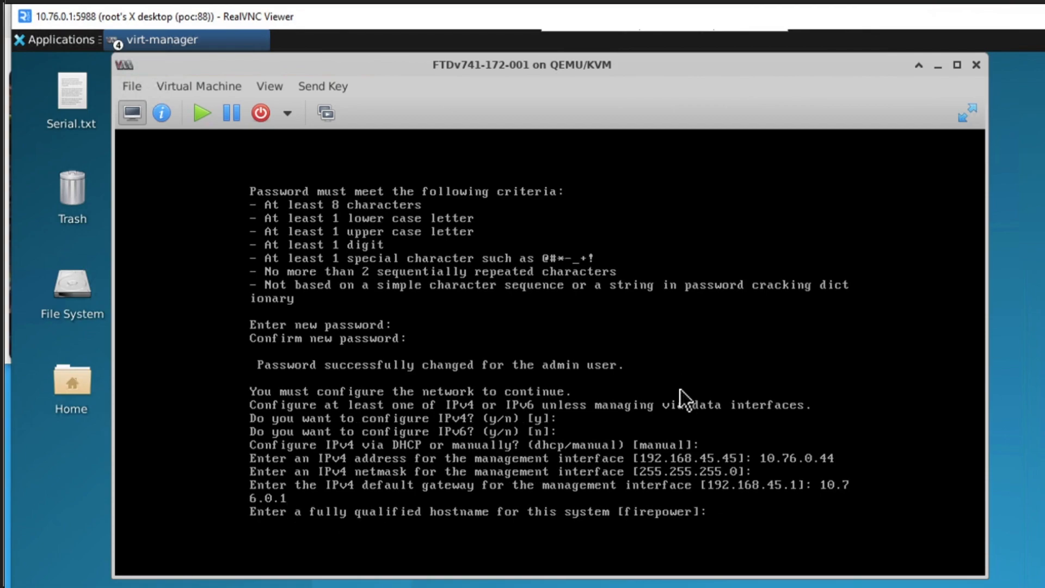
- Set the hostname to FTDv741-172-001, accepting the default DNS servers and leaving the search domains empty
text(FTDv741-172-001)
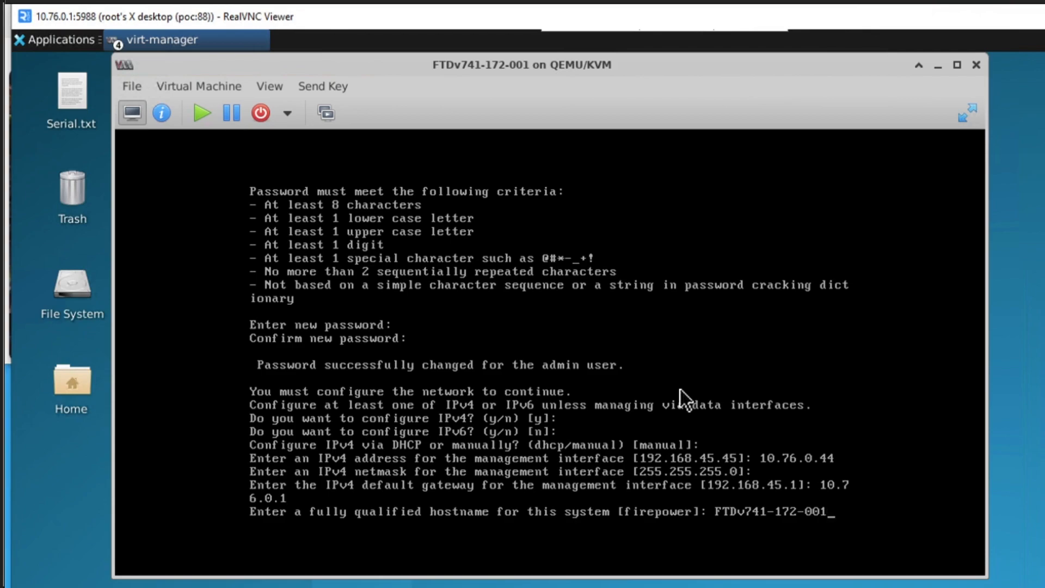
key(Return)
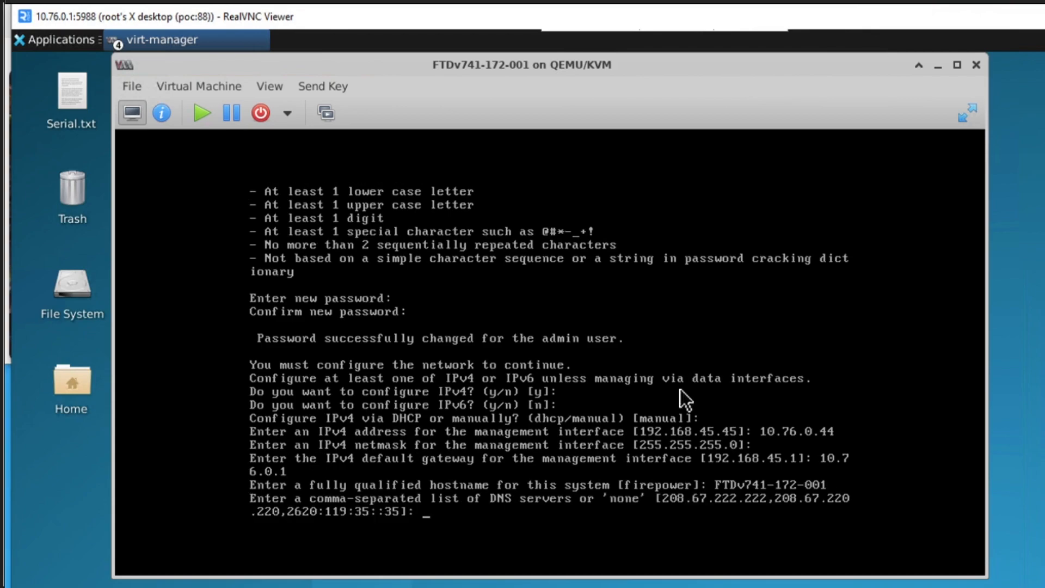
key(Return)
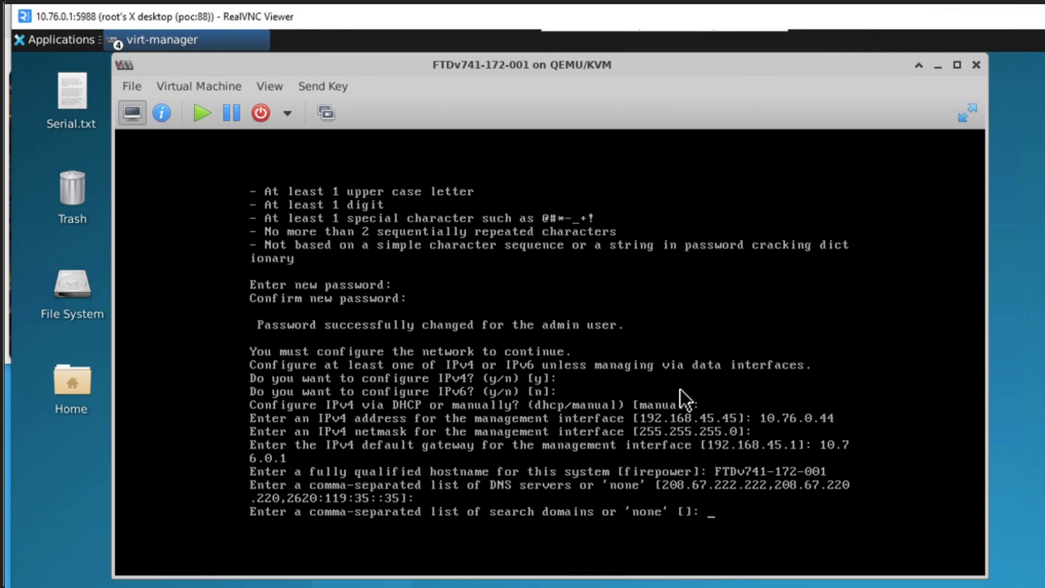
key(Return)
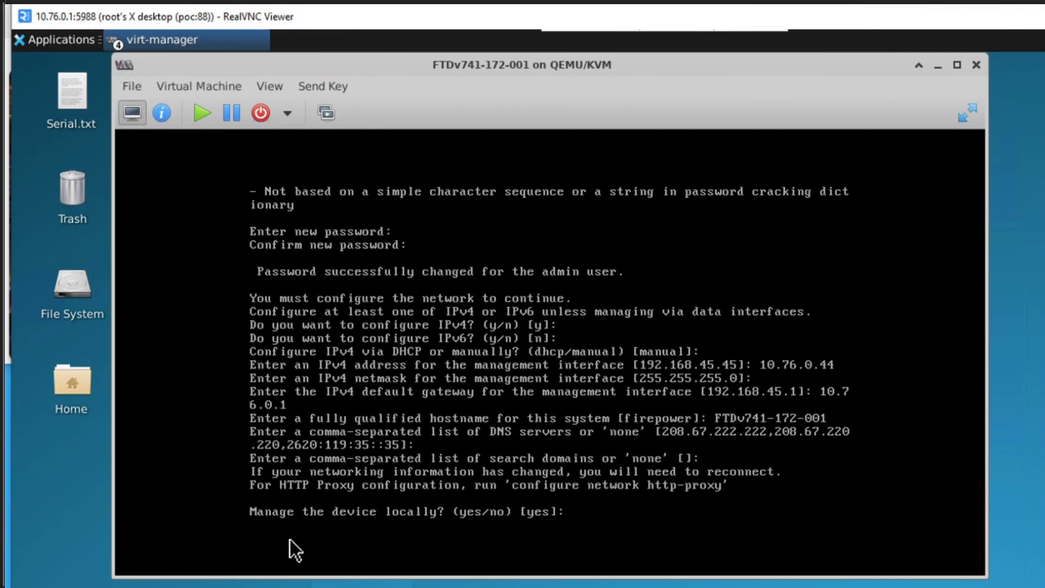
- Answer no to local device management and accept routed as the firewall mode
text(no)
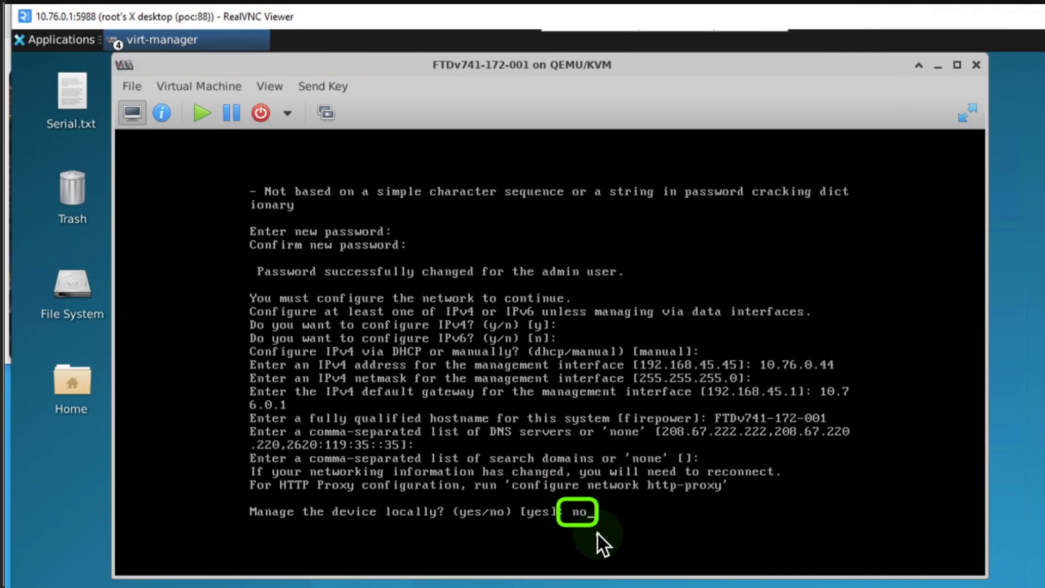
key(Return)
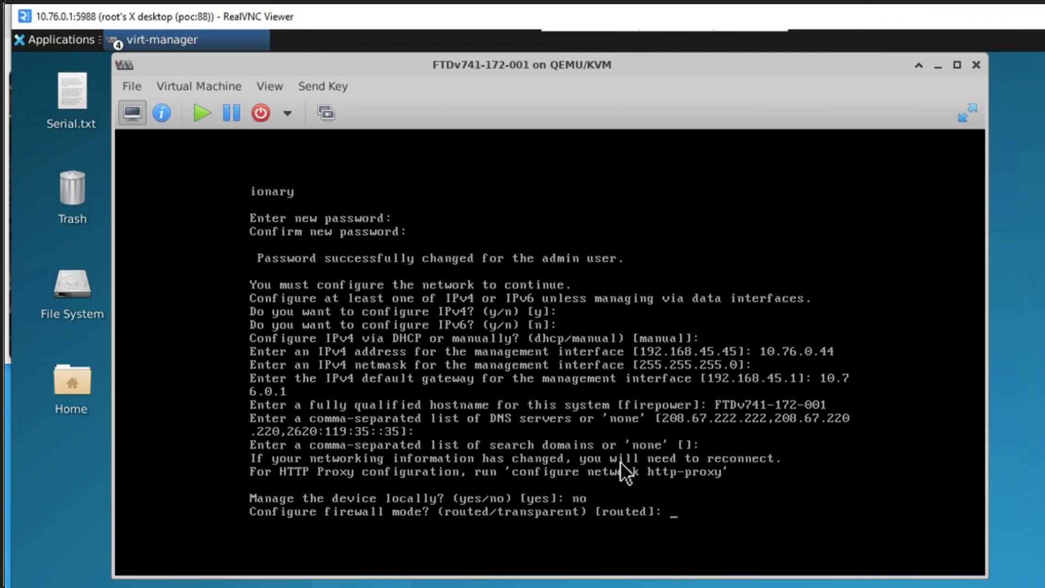
key(Return)
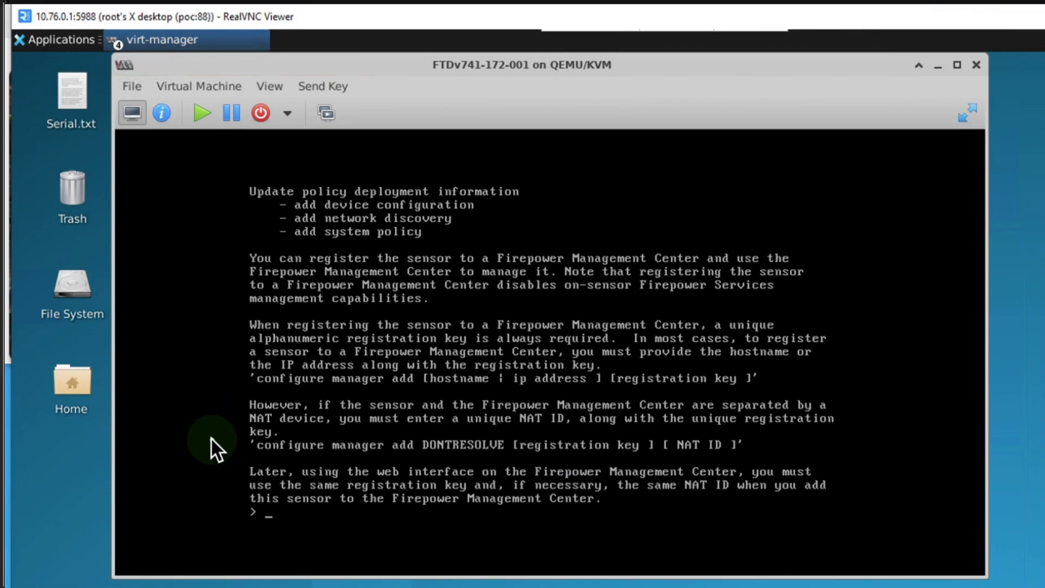
mouse_move(214, 361)
mouse_down()
mouse_move(453, 358)
mouse_move(654, 390)
mouse_move(821, 389)
mouse_up()
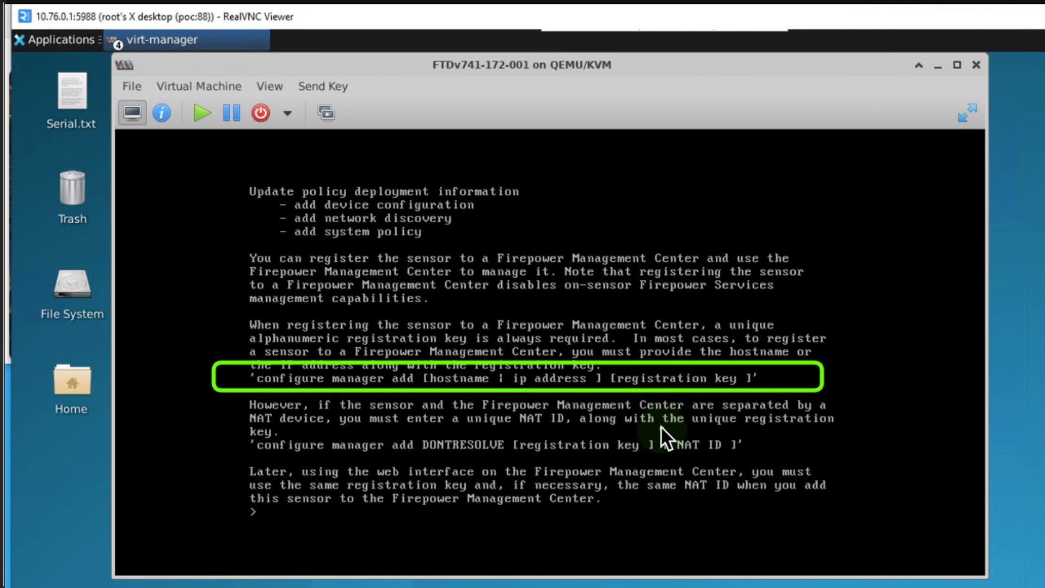
drag(661, 428, 746, 455)
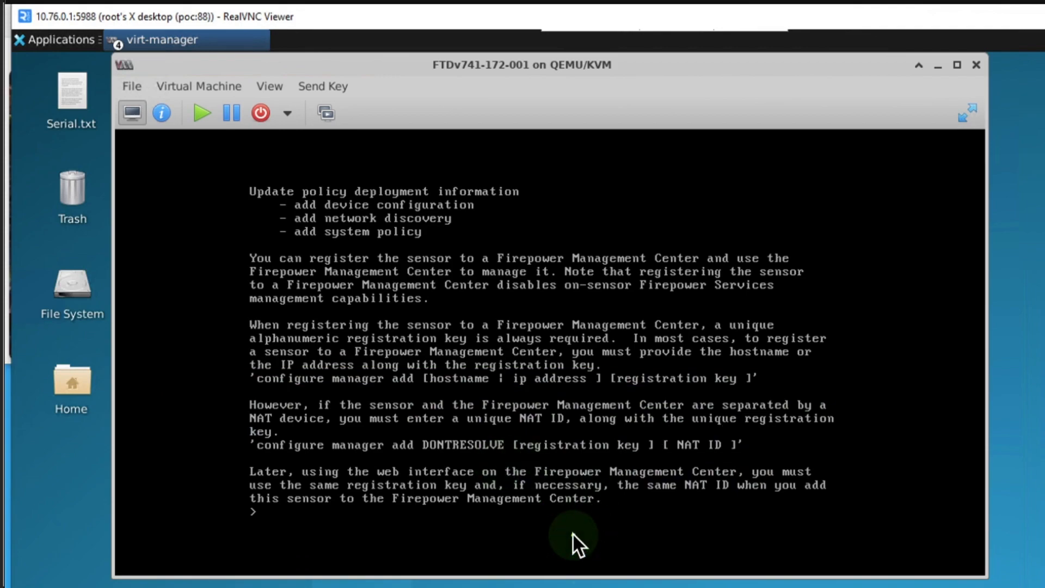
- Register the manager at 10.76.0.40 with the configure manager add command, supplying the registration key and the NAT ID natid001
text(configure )
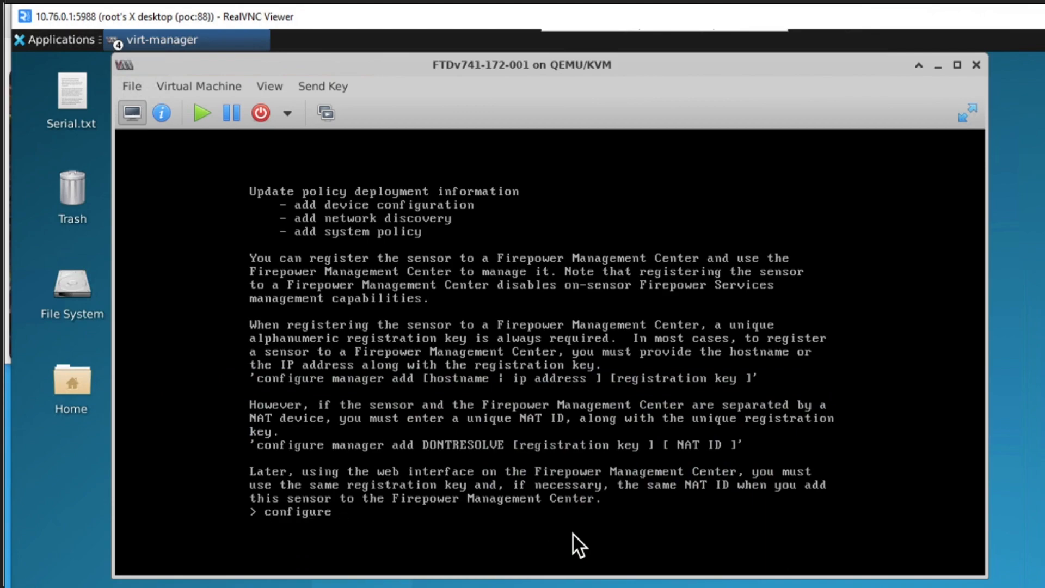
text(manager add)
text(10.76.0.40)
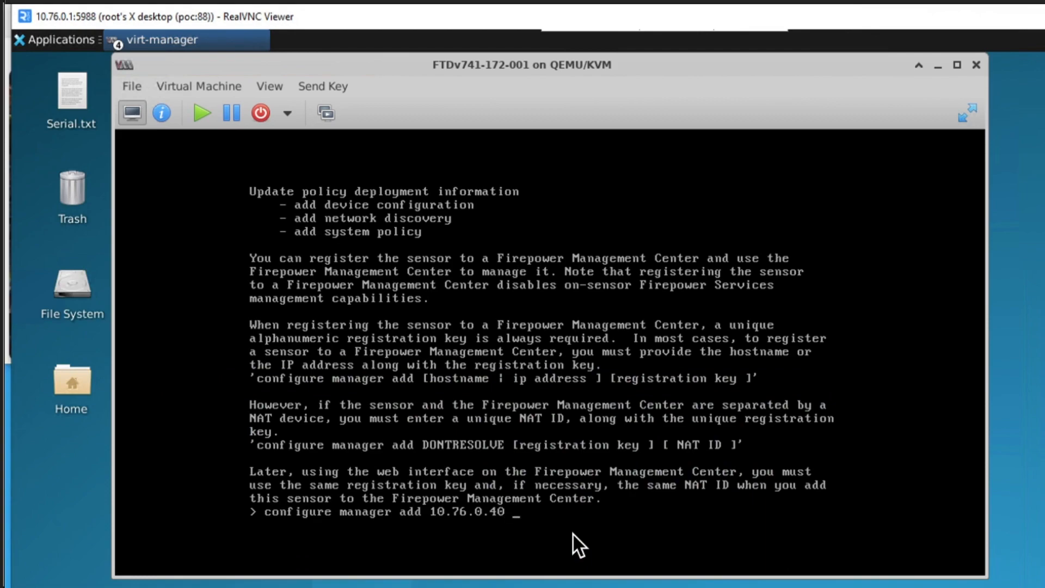
text(demoftdvtofmc)
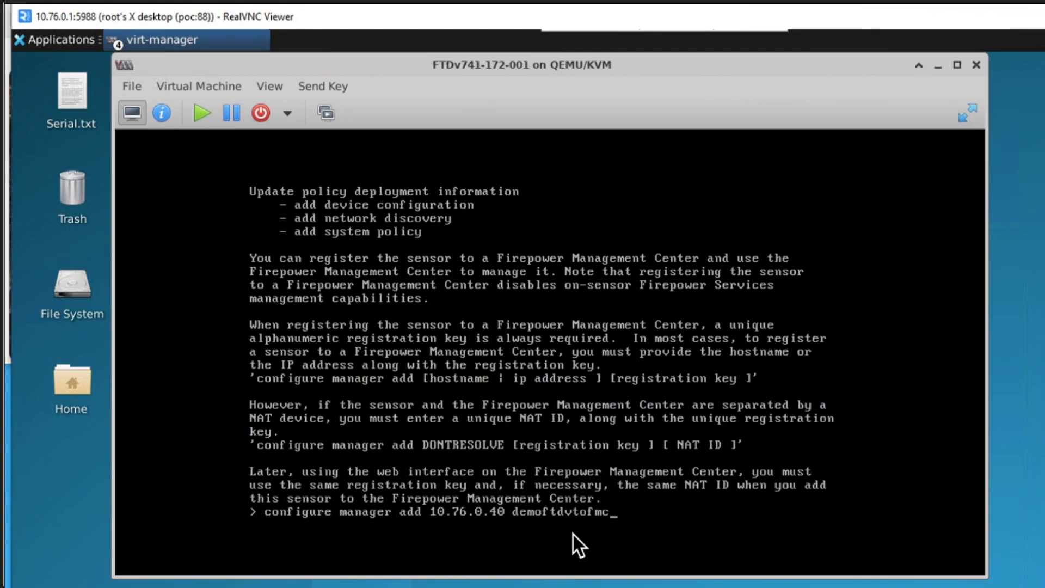
text(v741)
text(natid001)
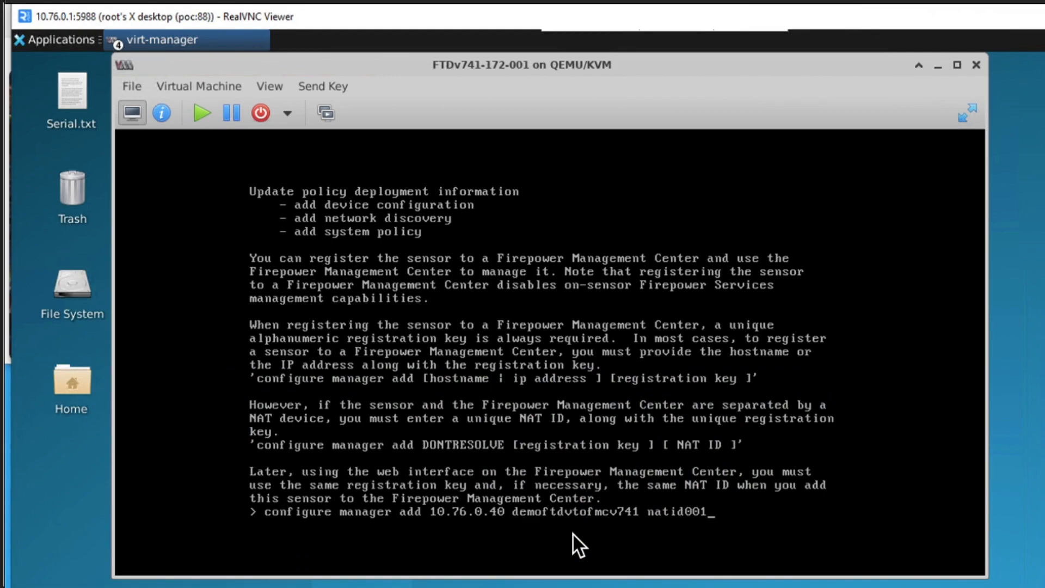
key(Return)
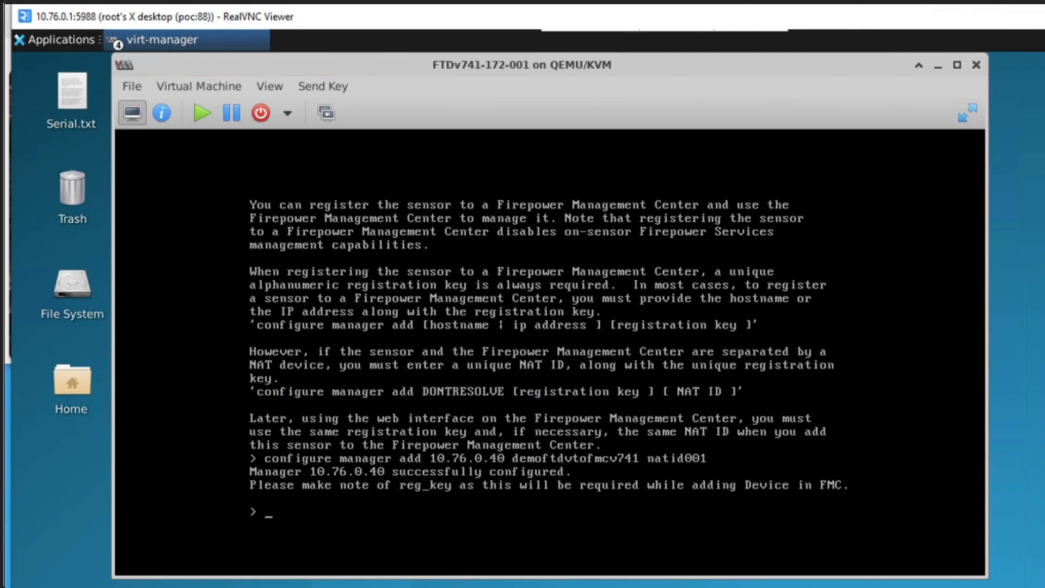
- Switch to the Secure Firewall Management Center browser window, enlarge it, and log in as admin with the account password
key(alt+Tab)
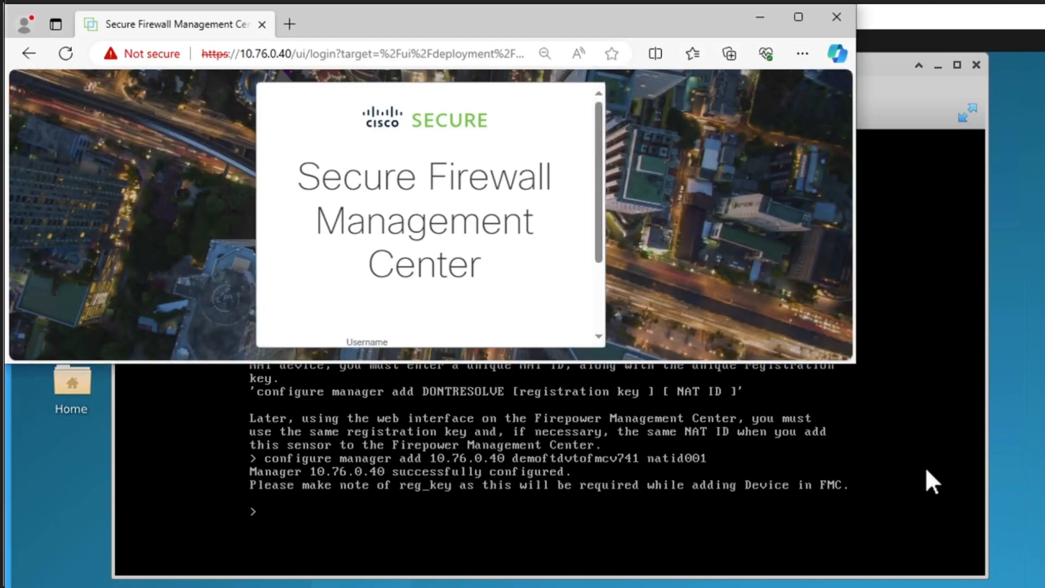
drag(860, 366, 1044, 587)
click(564, 418)
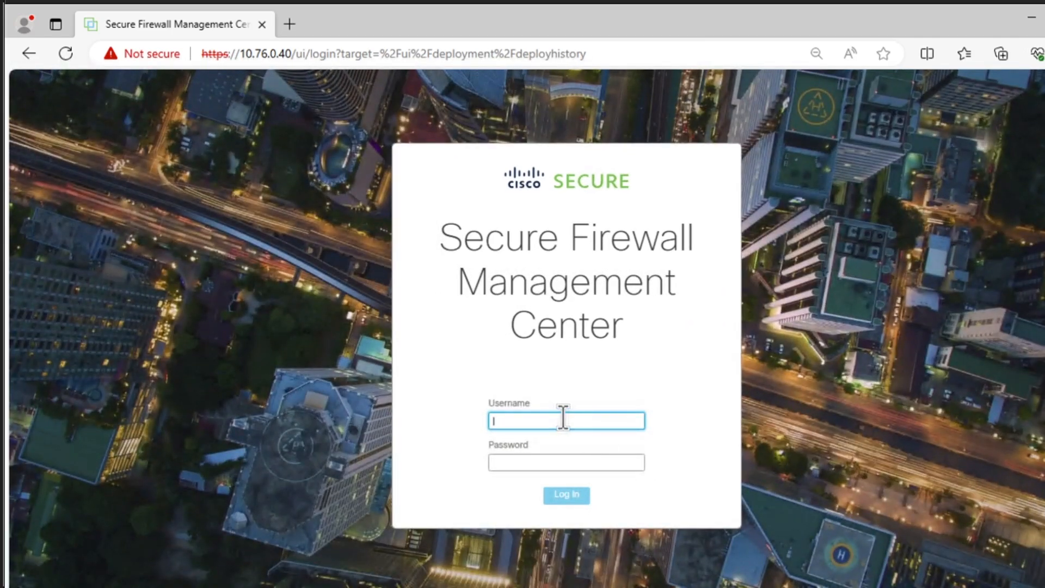
text(admin)
click(566, 464)
text(********)
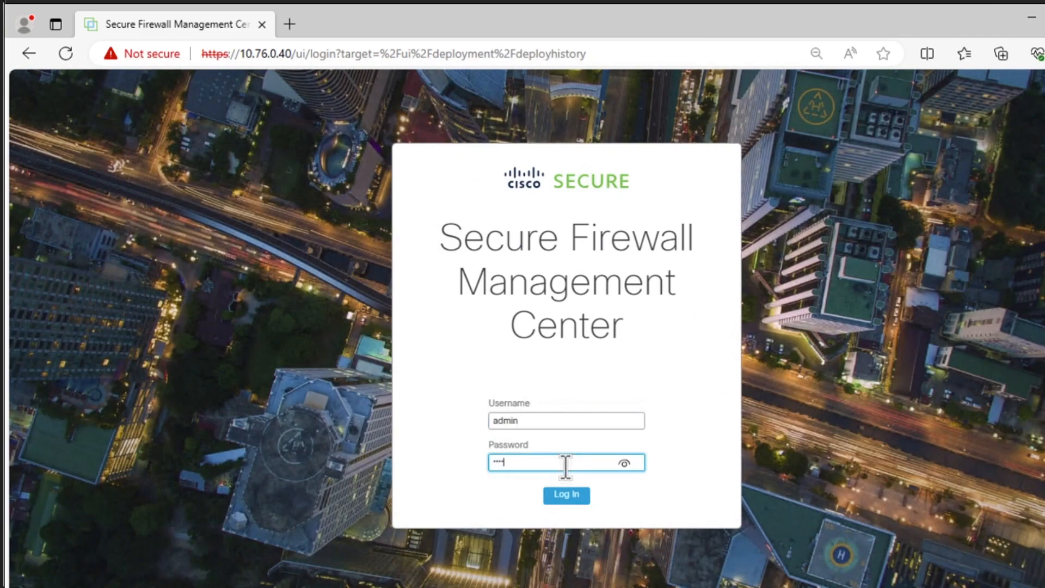
text(*****)
key(Return)
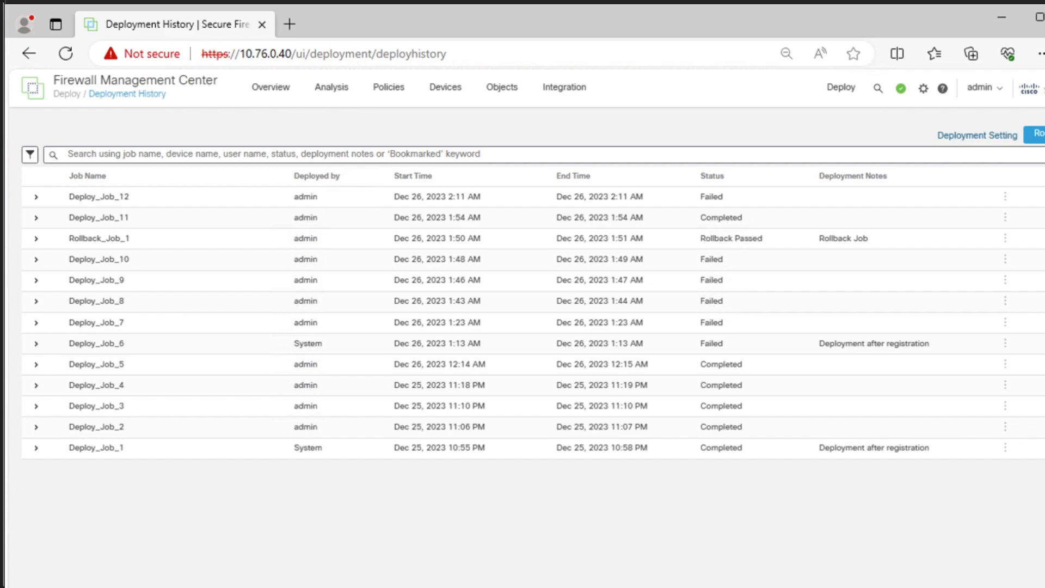
- Open the Device Management page of the Firewall Management Center
click(276, 94)
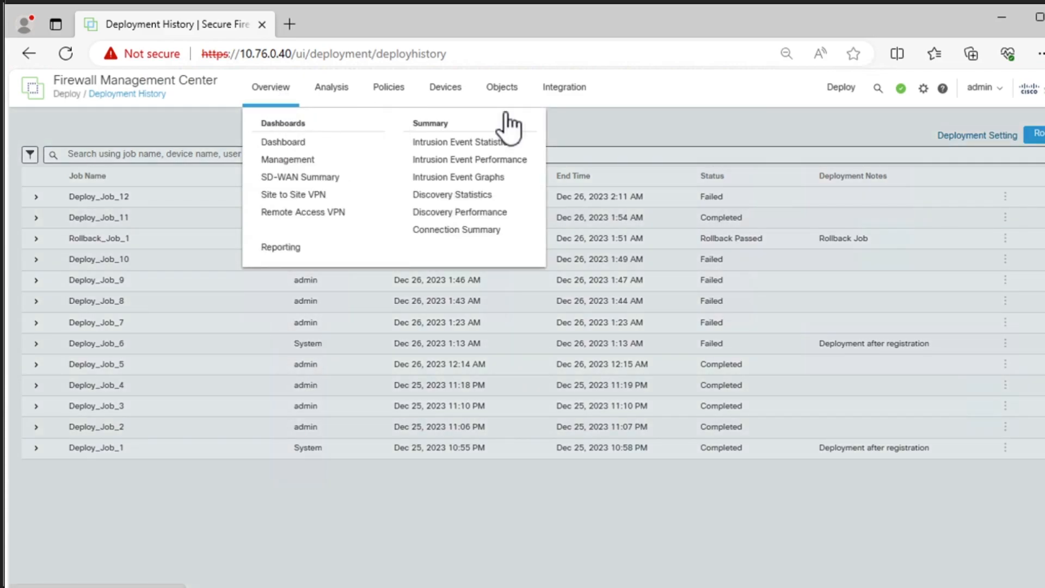
click(444, 91)
click(445, 92)
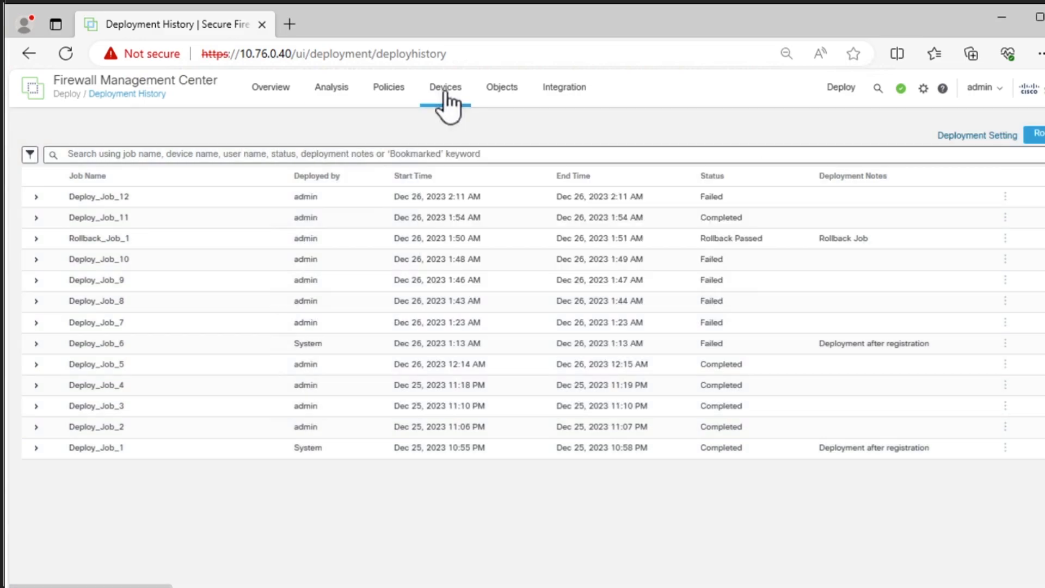
click(444, 93)
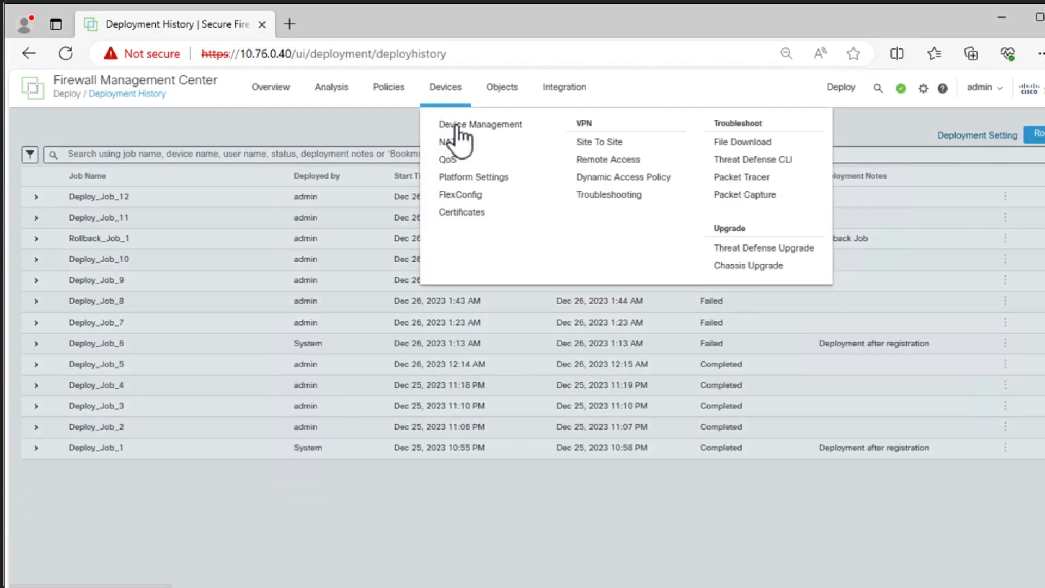
click(456, 126)
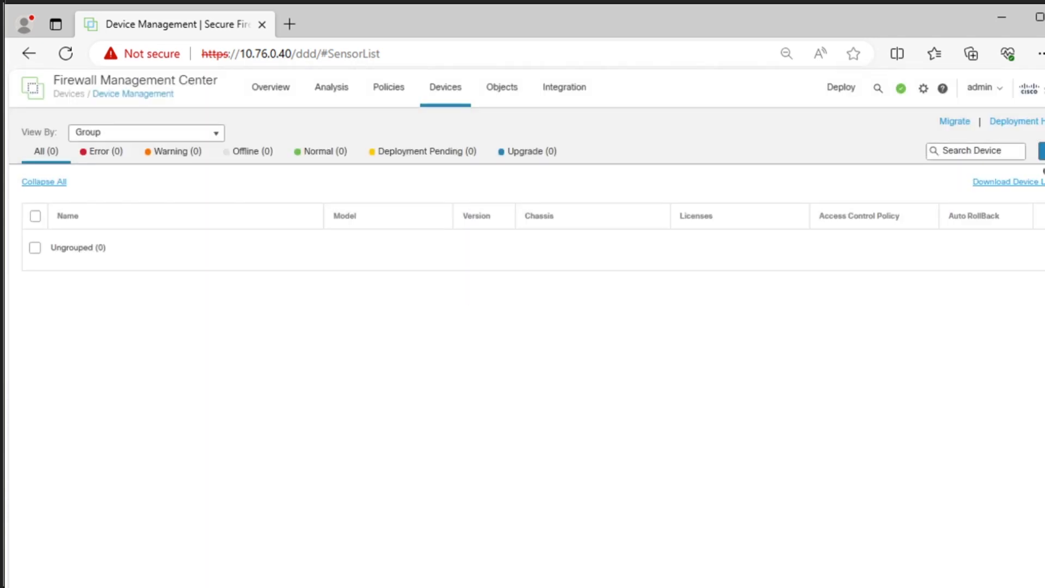
- Start adding a single device and set its host to 10.76.0.44
click(1041, 151)
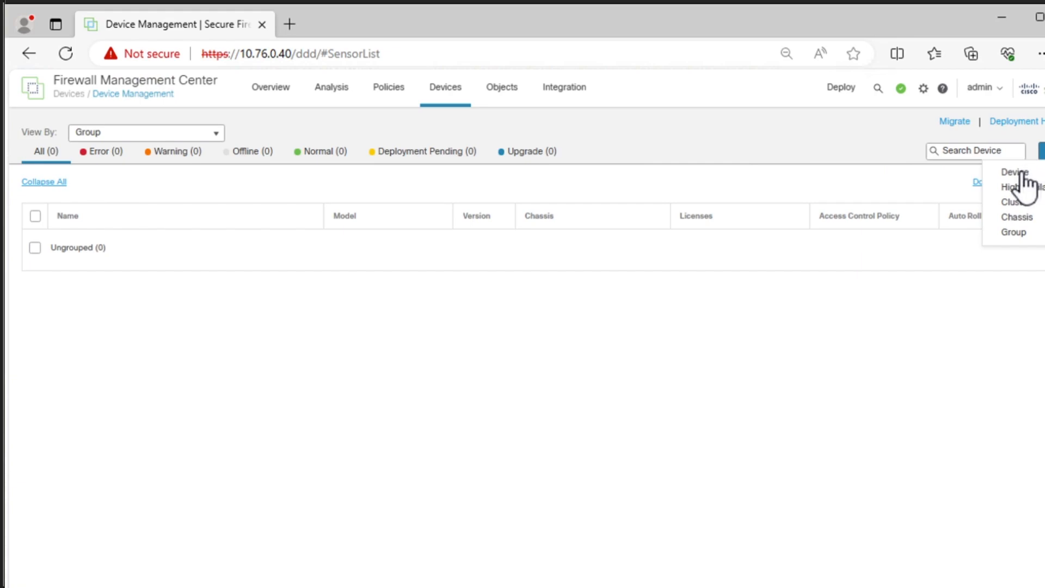
click(1016, 172)
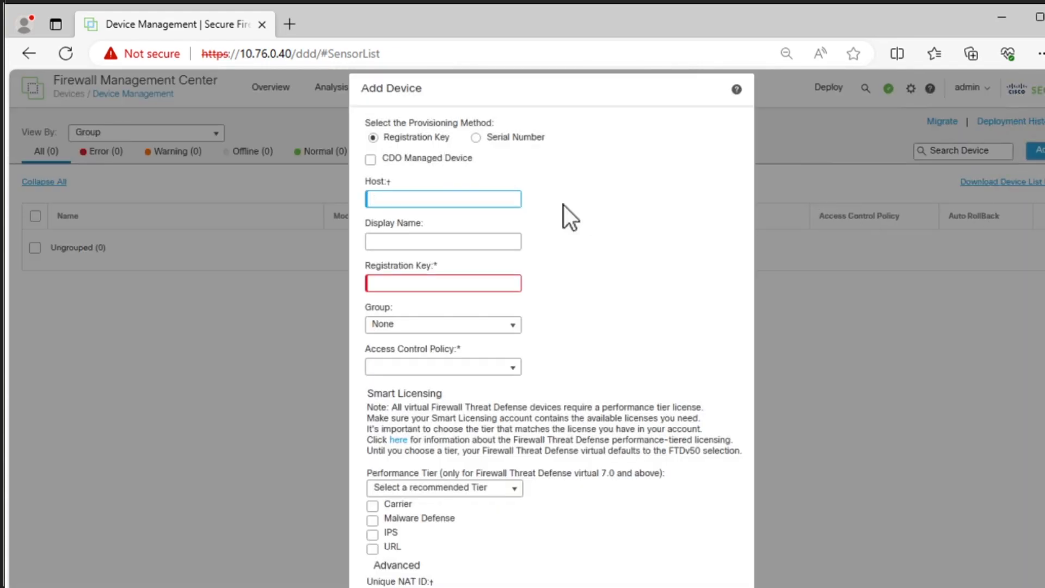
click(466, 200)
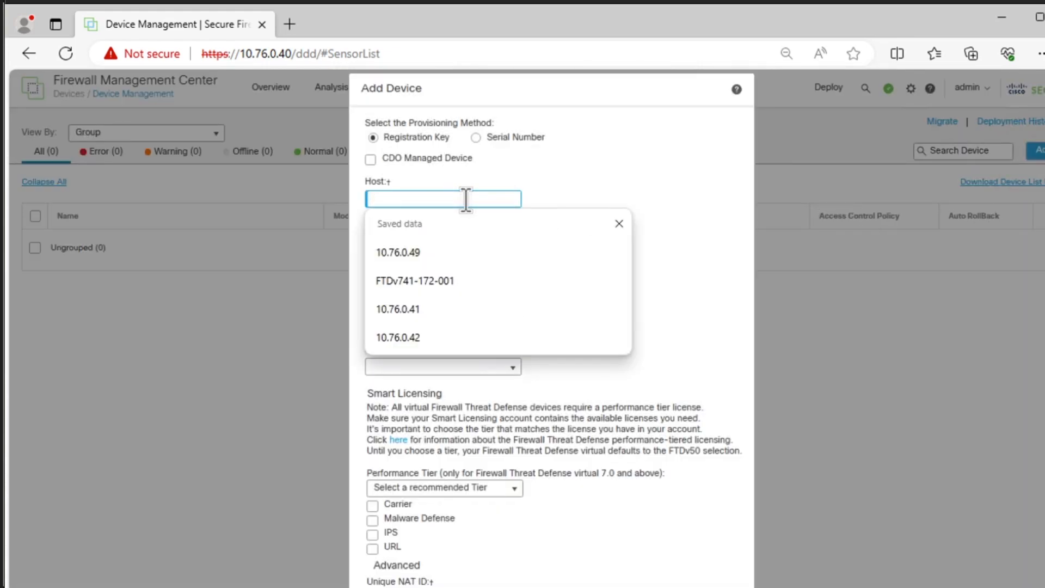
text(10.76.)
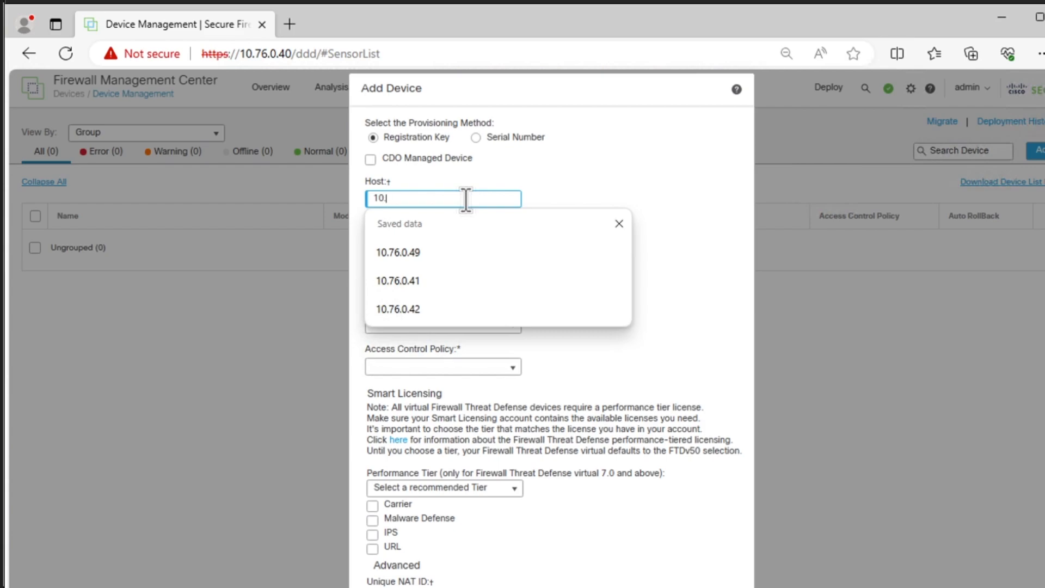
text(0.44)
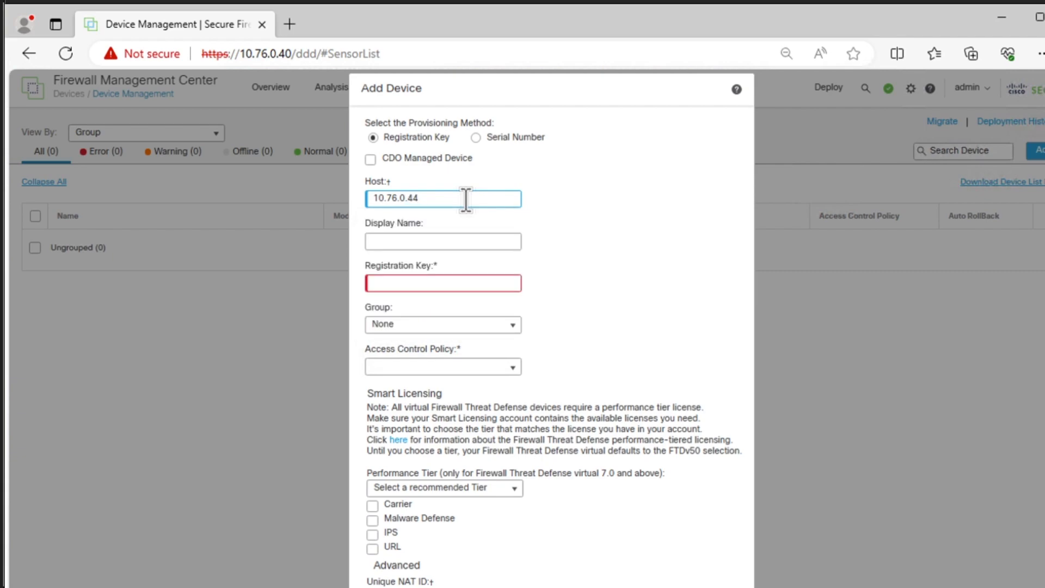
- Set the new device's display name to FTDv741-172-001
click(456, 240)
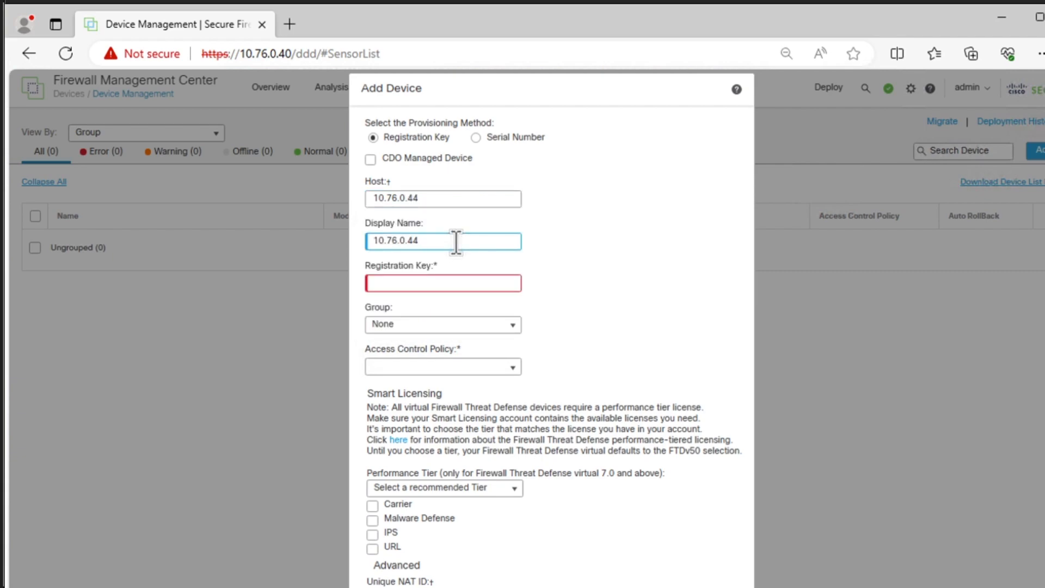
double_click(456, 240)
text(FTDv)
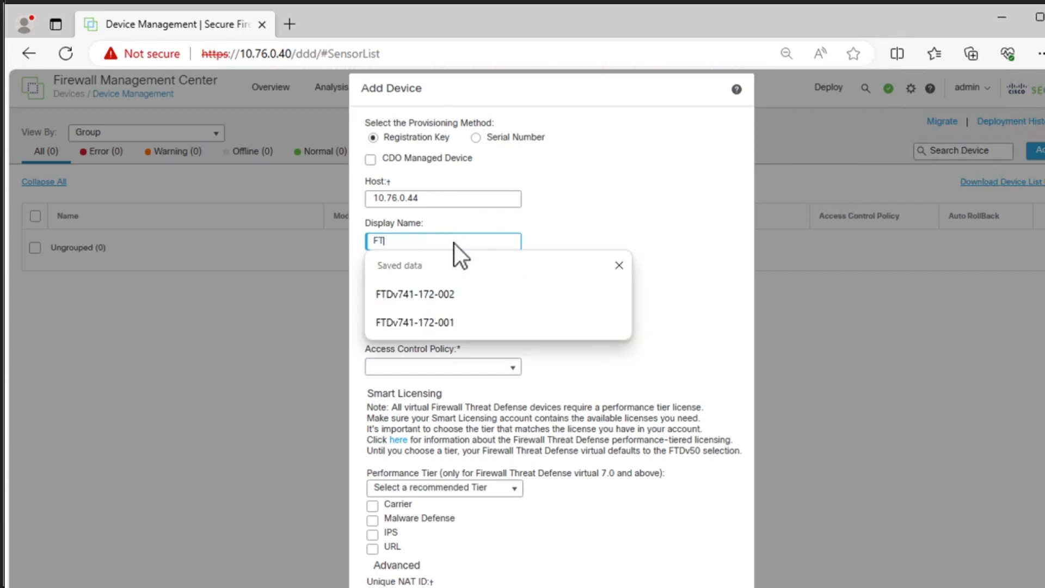
key(Down)
key(Down)
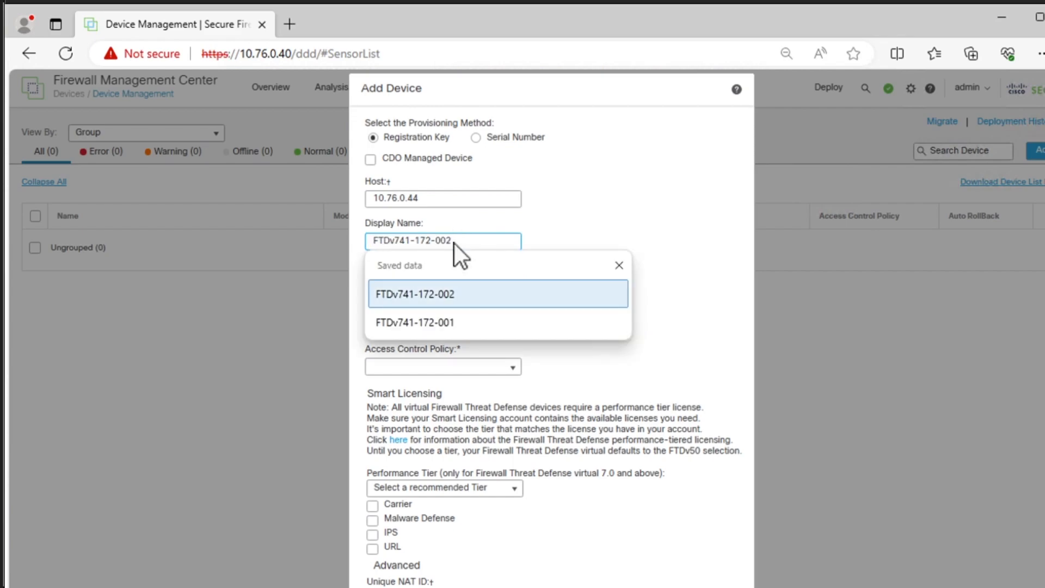
key(Return)
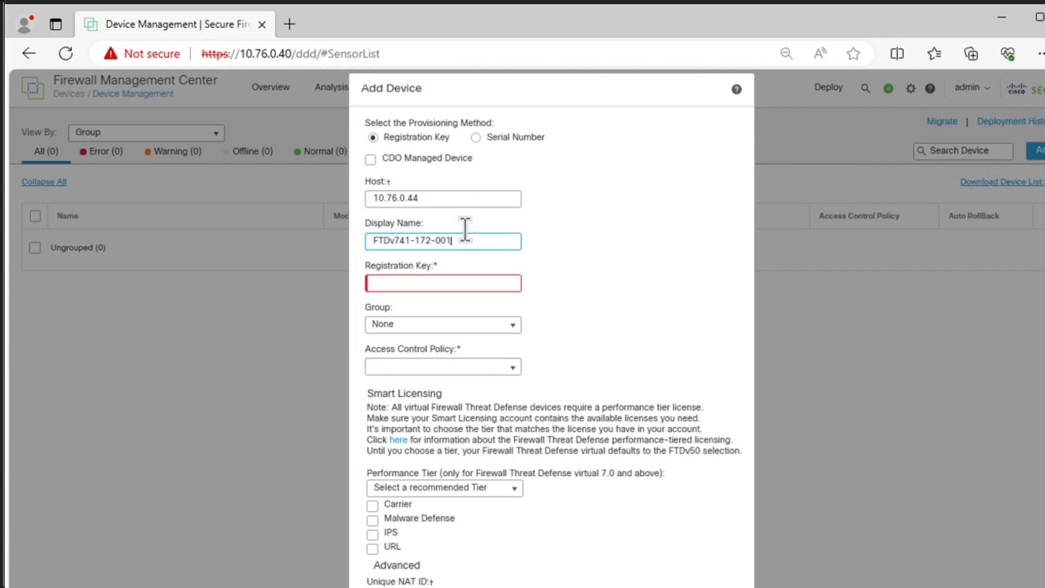
- Enter the registration key for the new device and reveal it to check the spelling
click(438, 280)
text(••••)
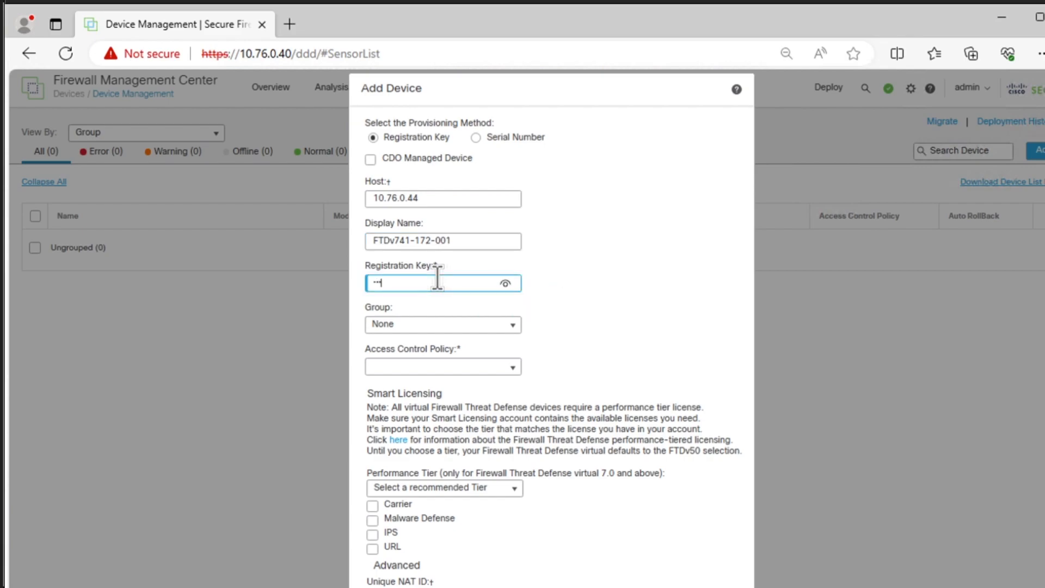
key(BackSpace)
key(BackSpace)
text(•••••••••••••••••)
click(505, 282)
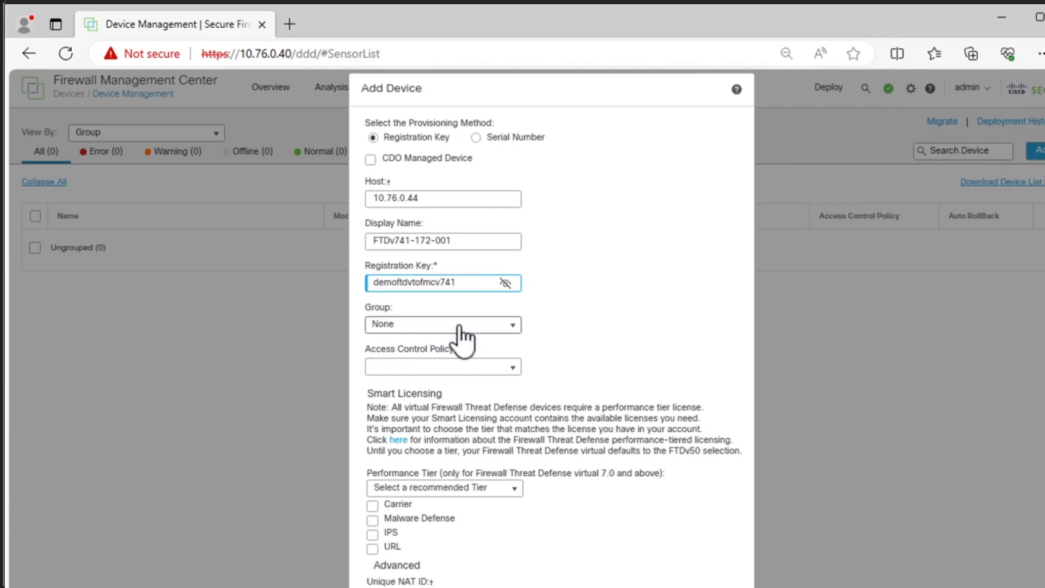
- Create and assign a new access control policy named Default Access Policy, keeping Block All Traffic as its default action
click(457, 358)
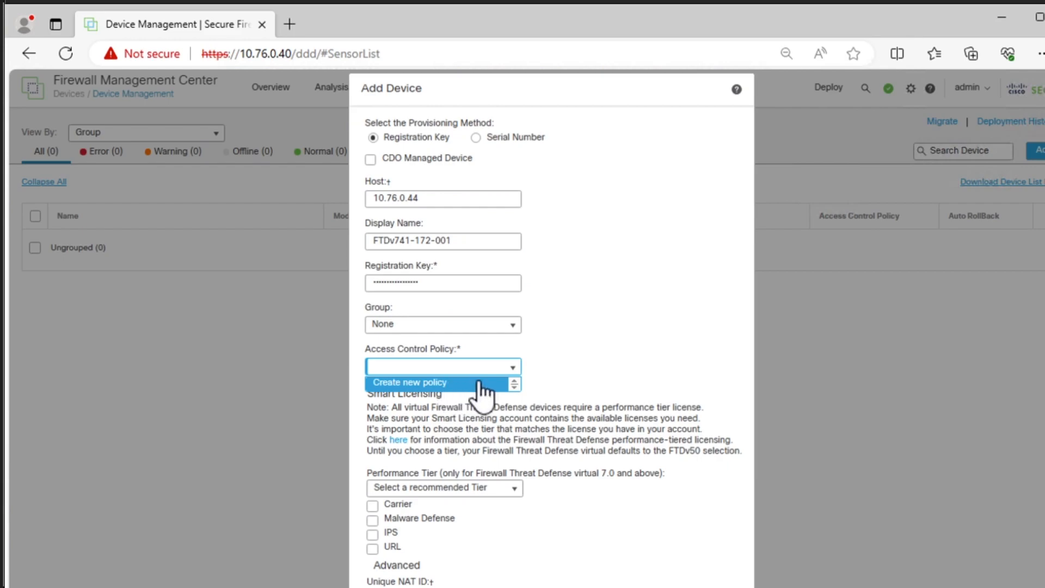
click(479, 383)
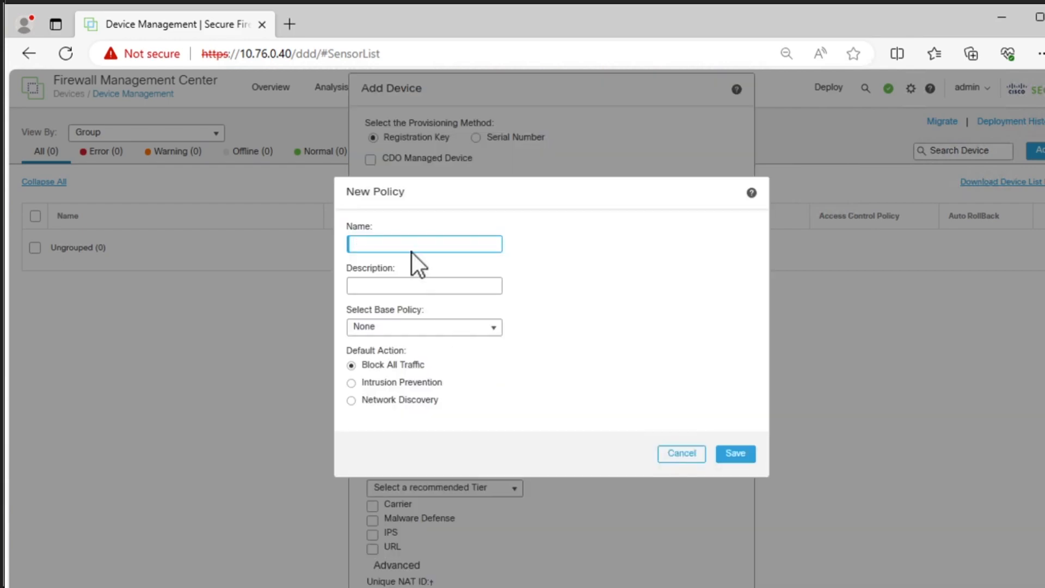
click(412, 243)
text(Defatul)
key(BackSpace)
key(BackSpace)
text(ult Access Policy)
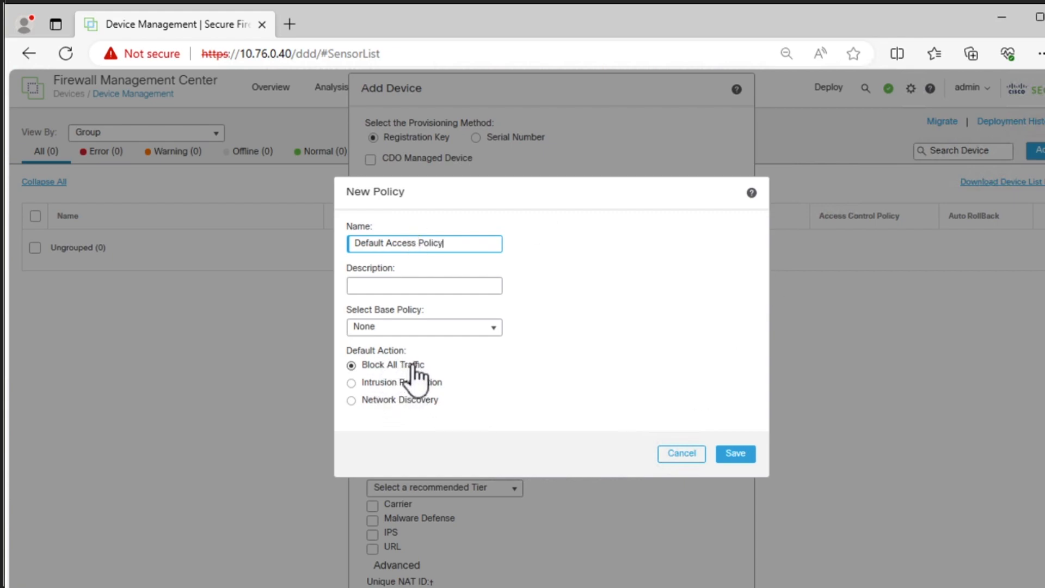
click(735, 453)
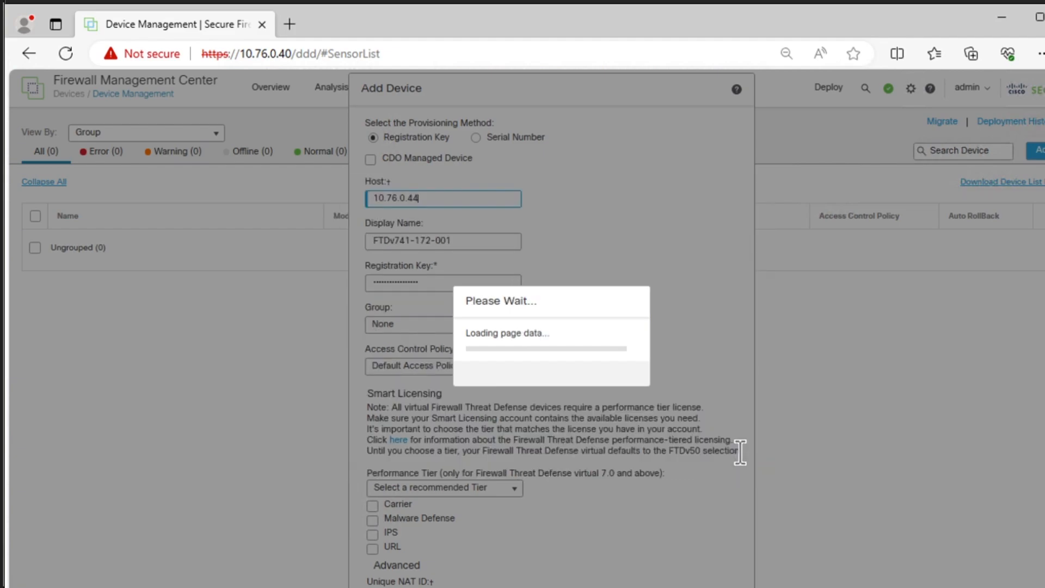
- Choose the FTDv10 - 1 Gbps performance tier and enable the Malware Defense, IPS and URL licenses
scroll(697, 454, down, 2)
scroll(697, 455, down, 4)
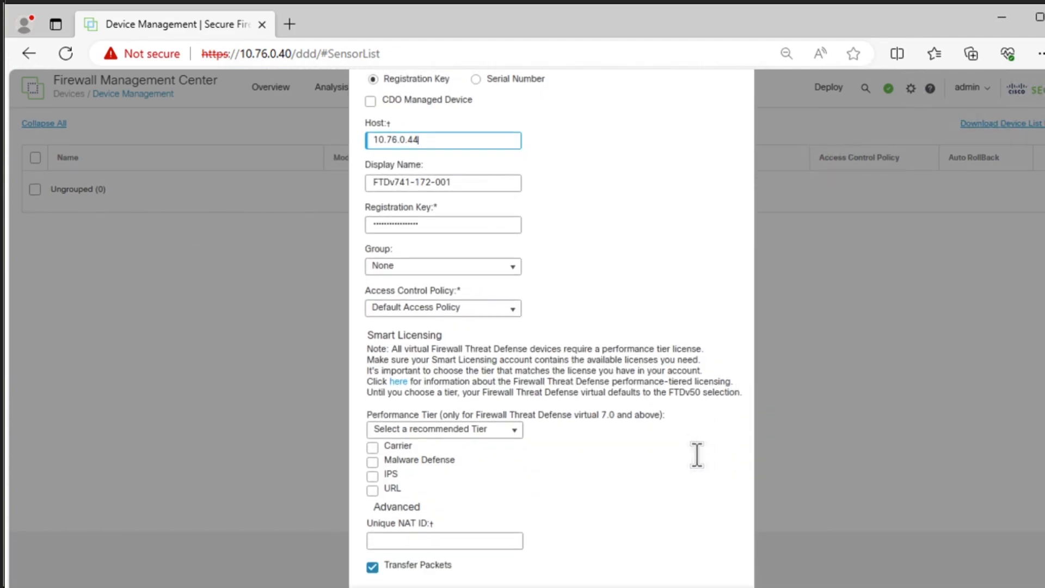
click(506, 372)
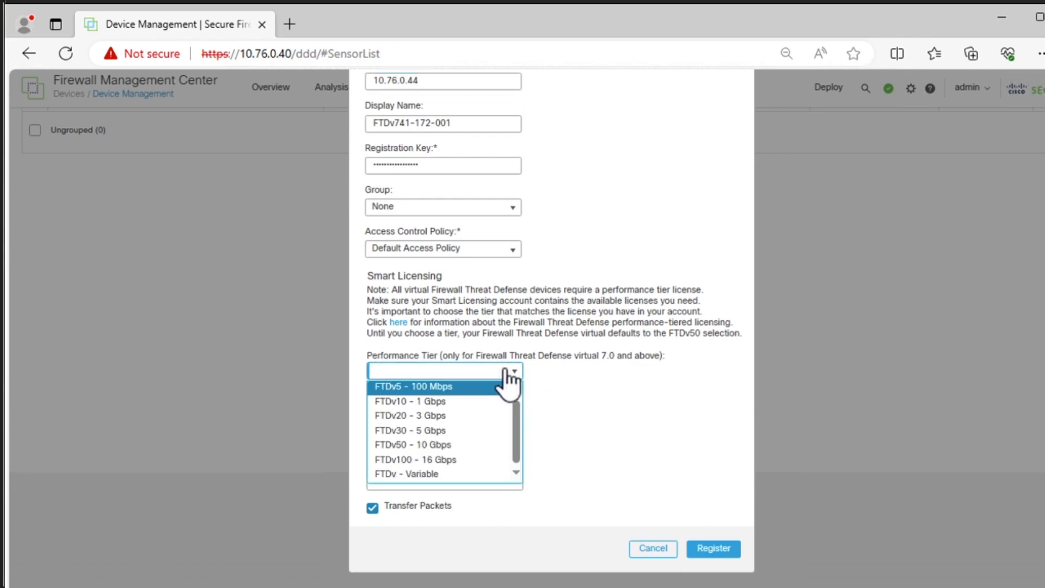
click(424, 403)
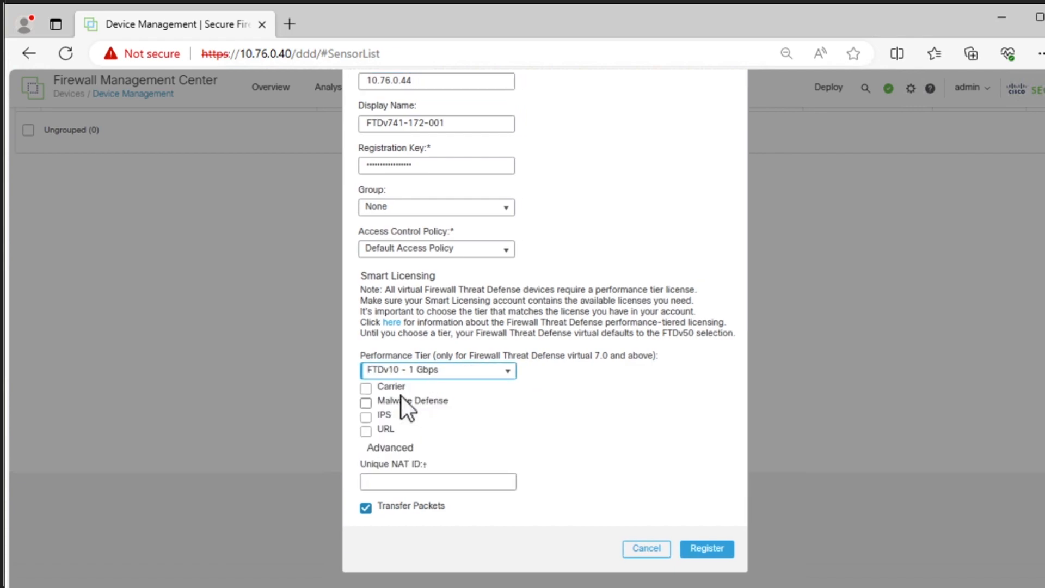
click(360, 392)
click(360, 391)
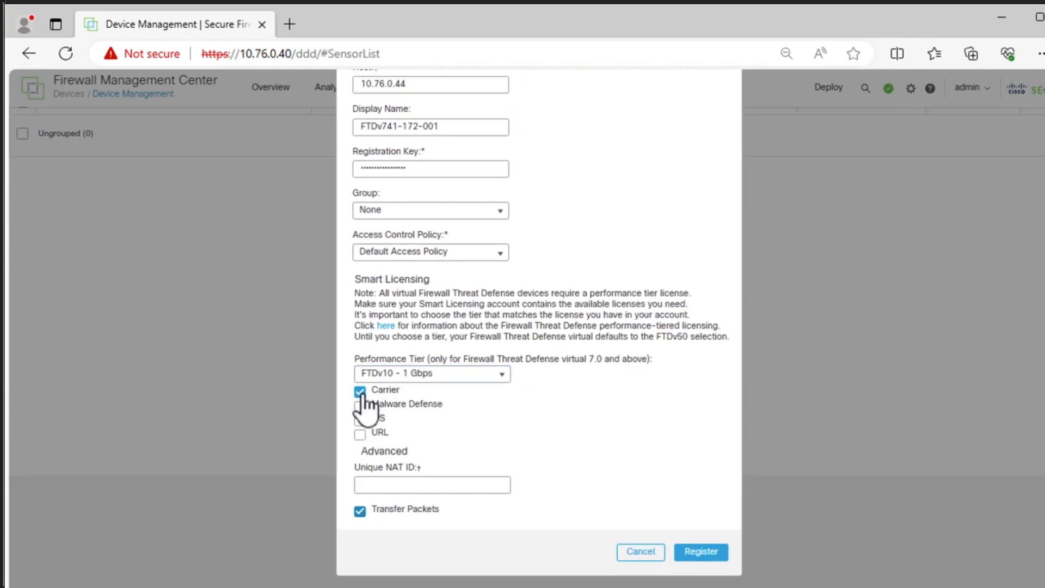
click(360, 406)
click(360, 424)
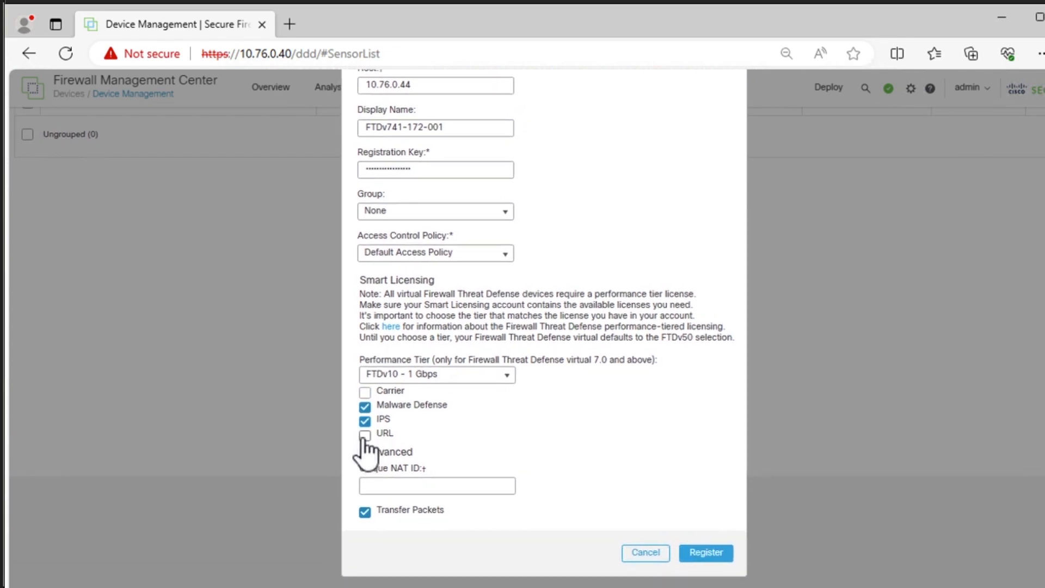
click(364, 435)
- Set the unique NAT ID to natid001 and register the device
click(409, 482)
text(natid)
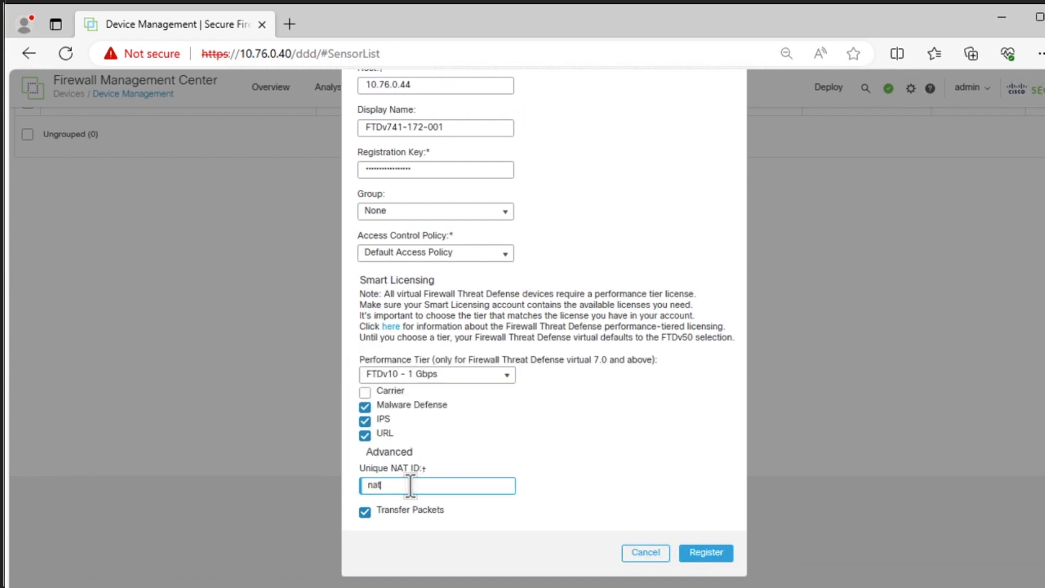
text(001)
click(691, 546)
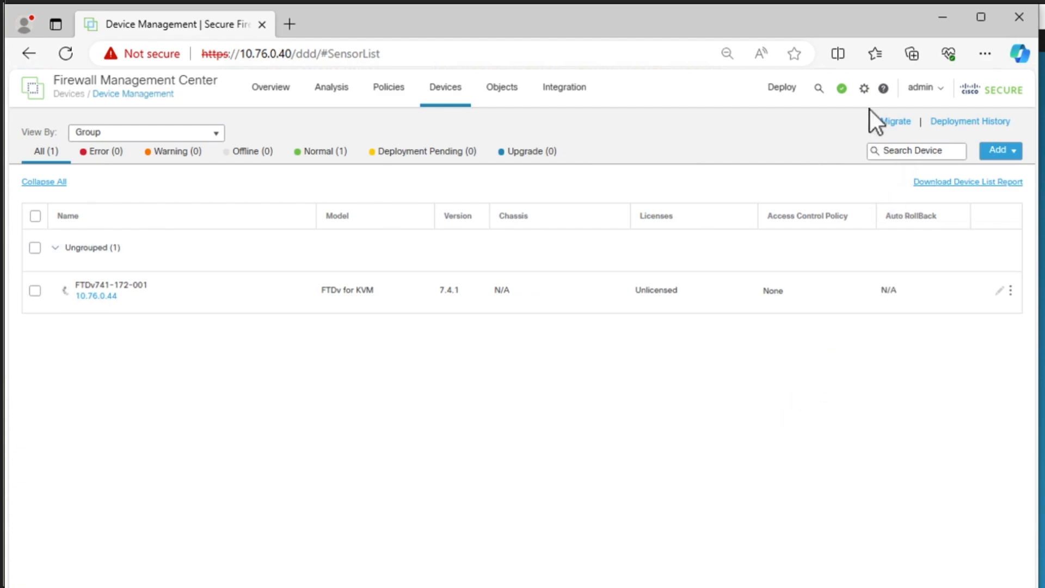
- View the registration tasks in the management center, and check the manager status in the FTD console with show managers
click(842, 89)
click(776, 122)
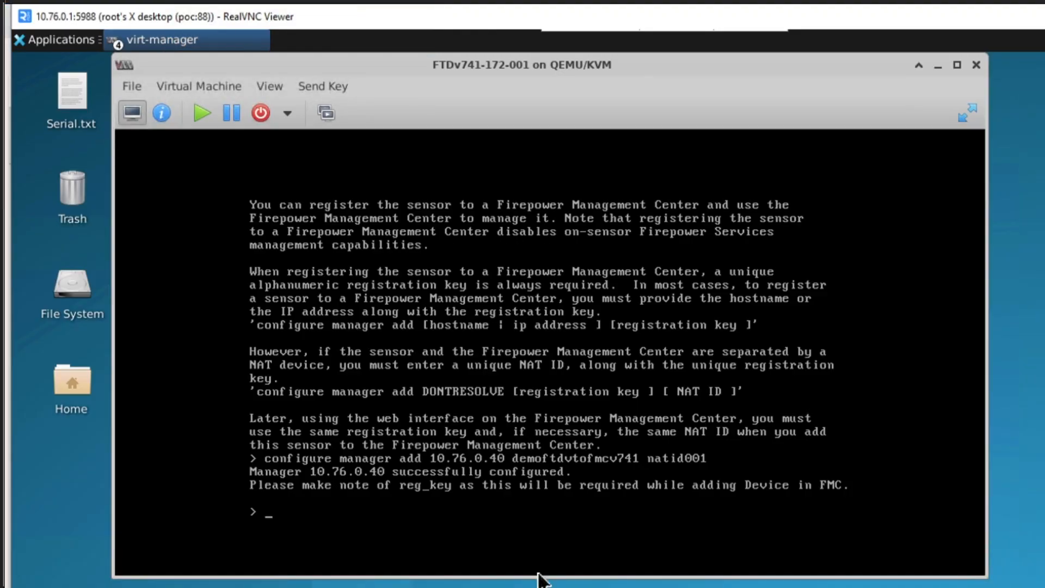
text(show managers)
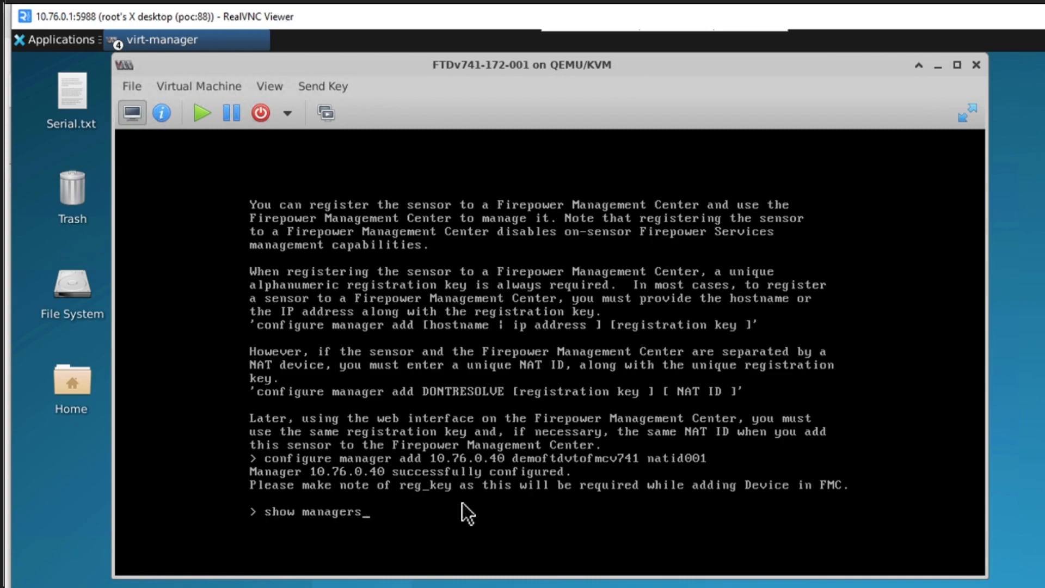
key(Return)
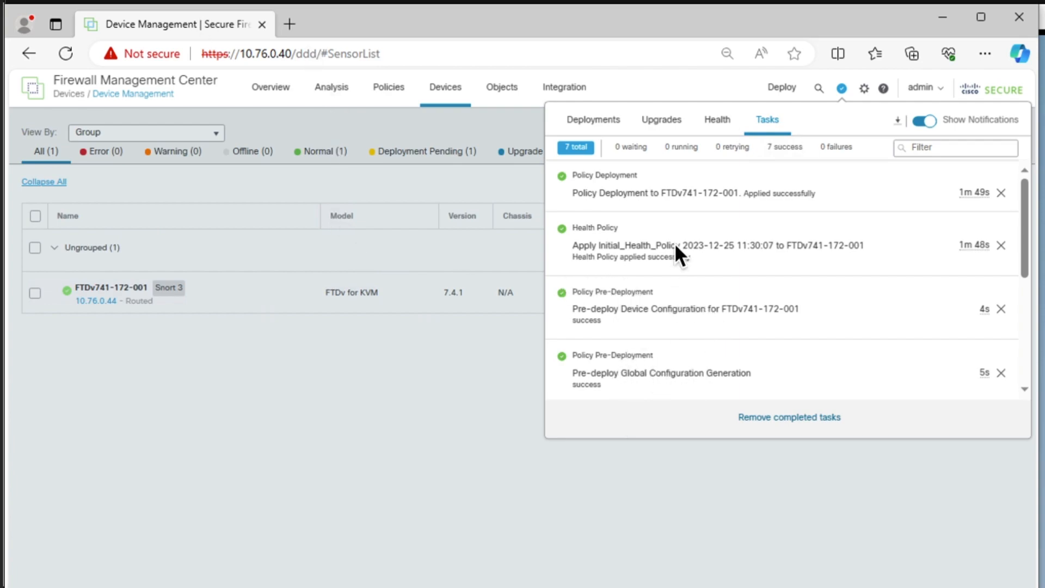
- Close the task list and inspect the health status of FTDv741-172-001 in the device list
click(602, 457)
click(68, 292)
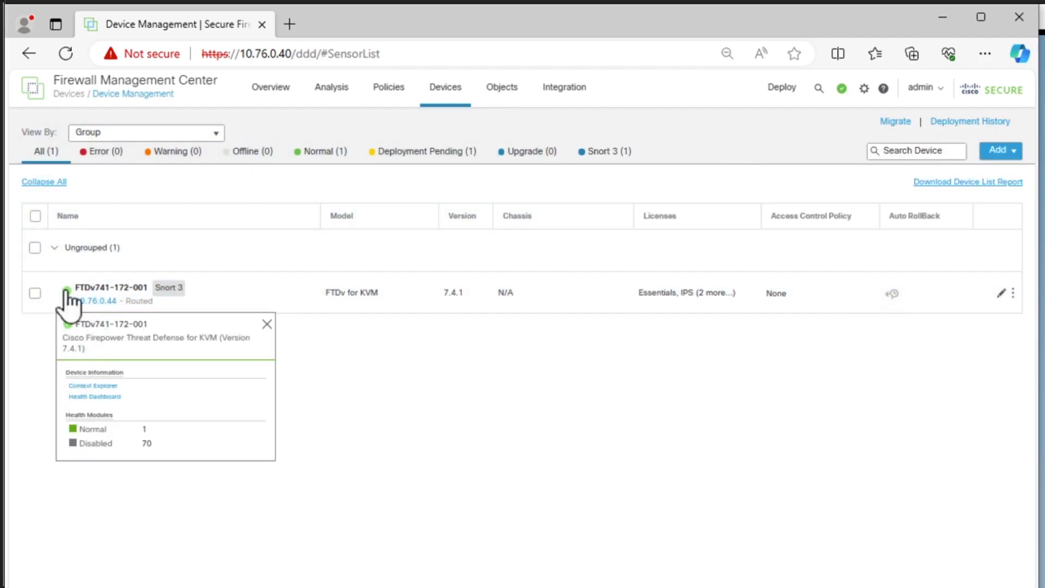
click(589, 384)
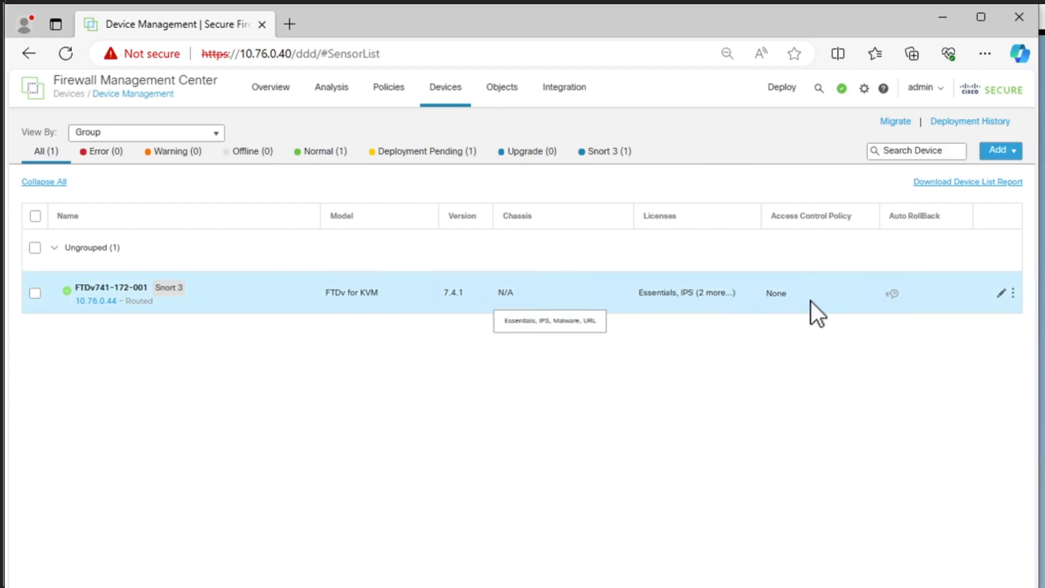
- Edit FTDv741-172-001 and, on its GigabitEthernet0/0 interface, set the name to outside and enable the interface
click(1001, 295)
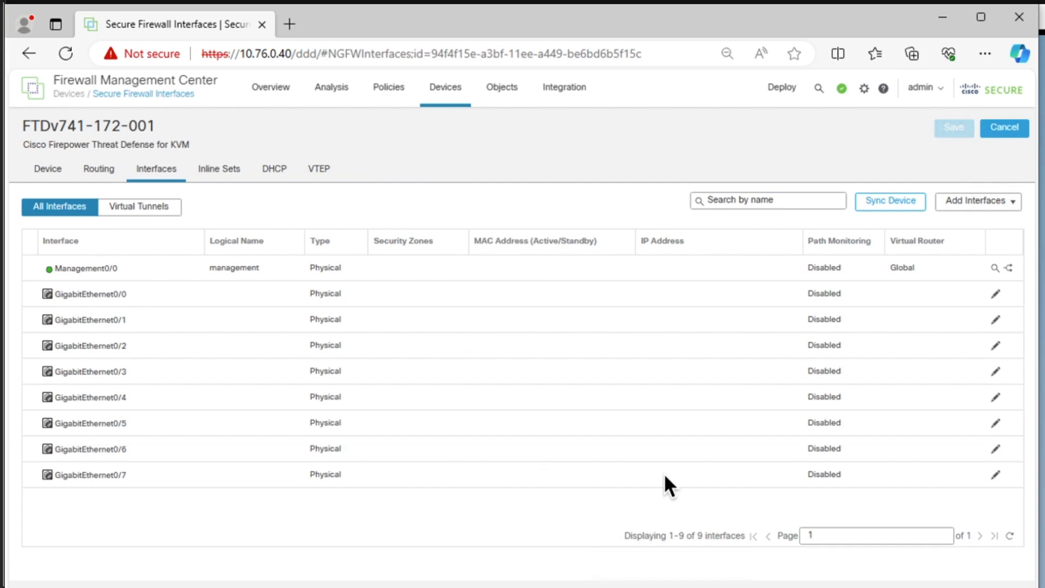
click(996, 295)
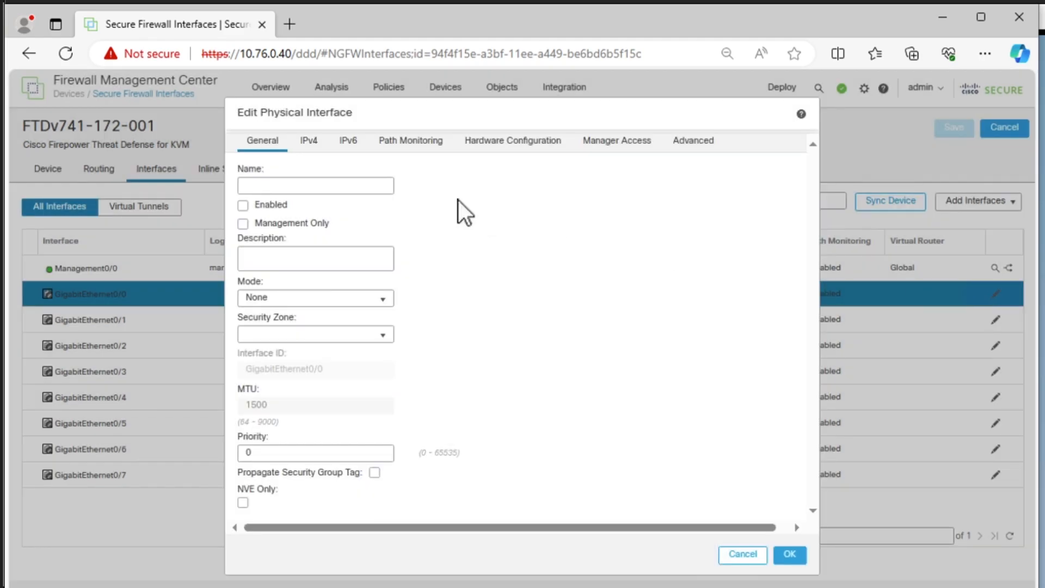
click(369, 184)
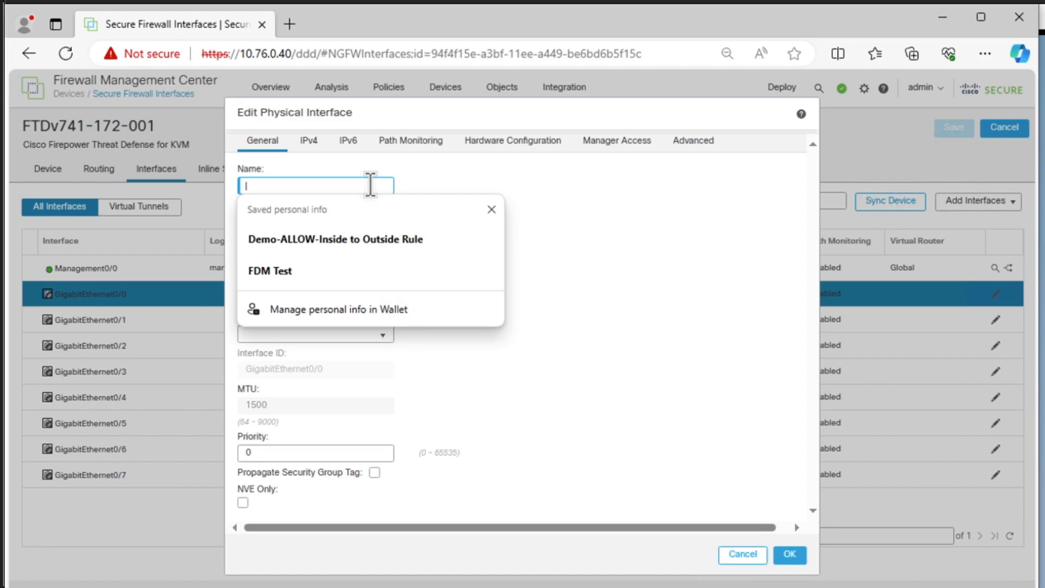
text(outside)
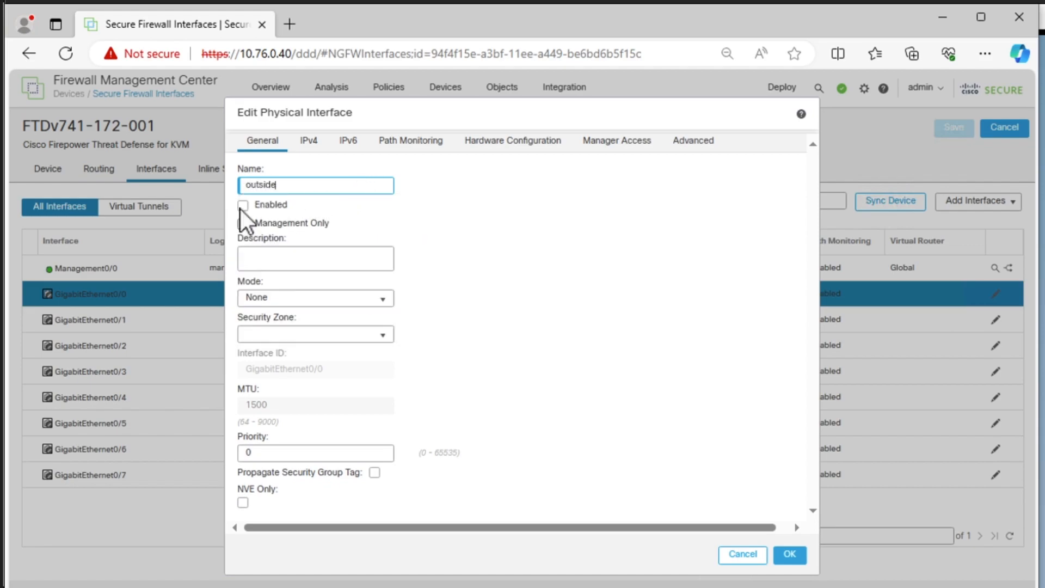
click(243, 206)
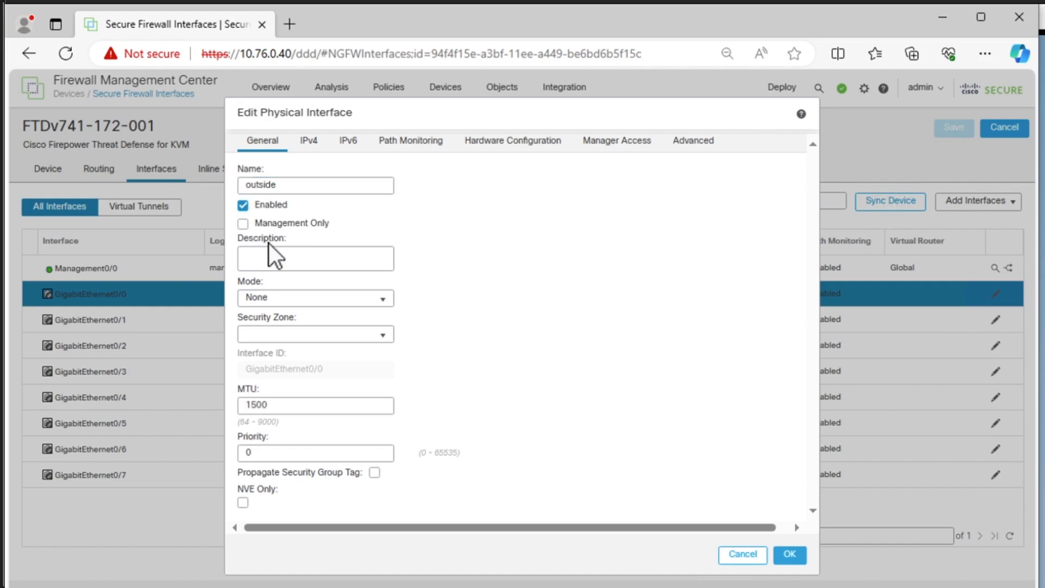
- Set the description of the GigabitEthernet0/0 interface to Connection to WAN
click(291, 258)
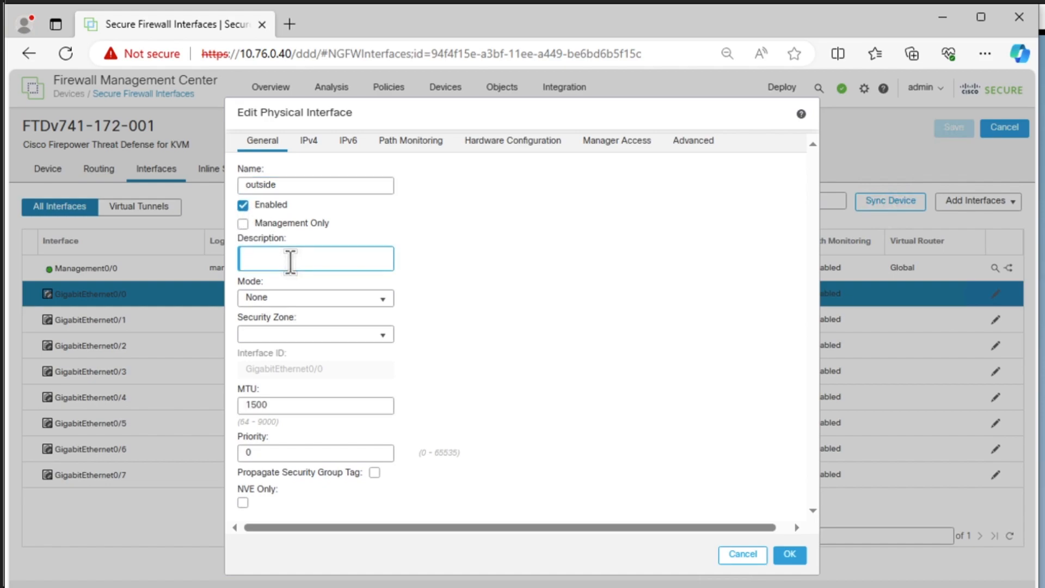
text(Connection to WAN)
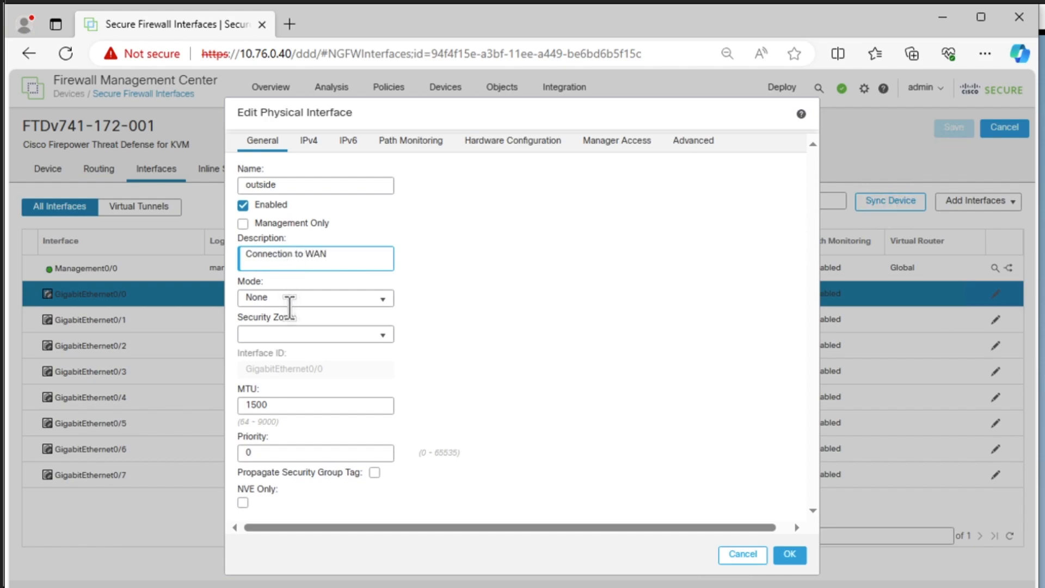
- Create a new security zone named outside_zone and assign it to the GigabitEthernet0/0 interface
click(285, 335)
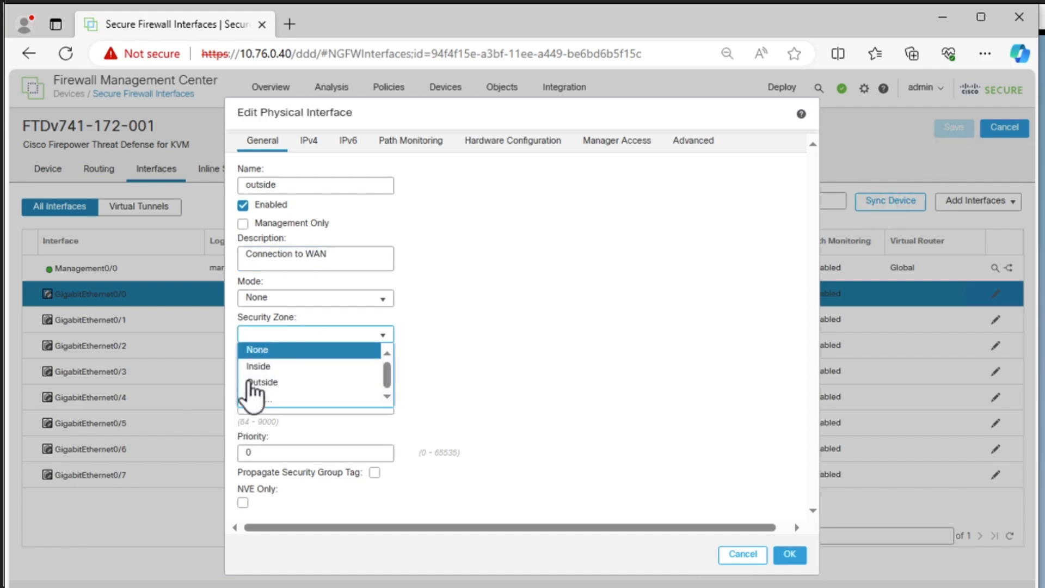
click(249, 401)
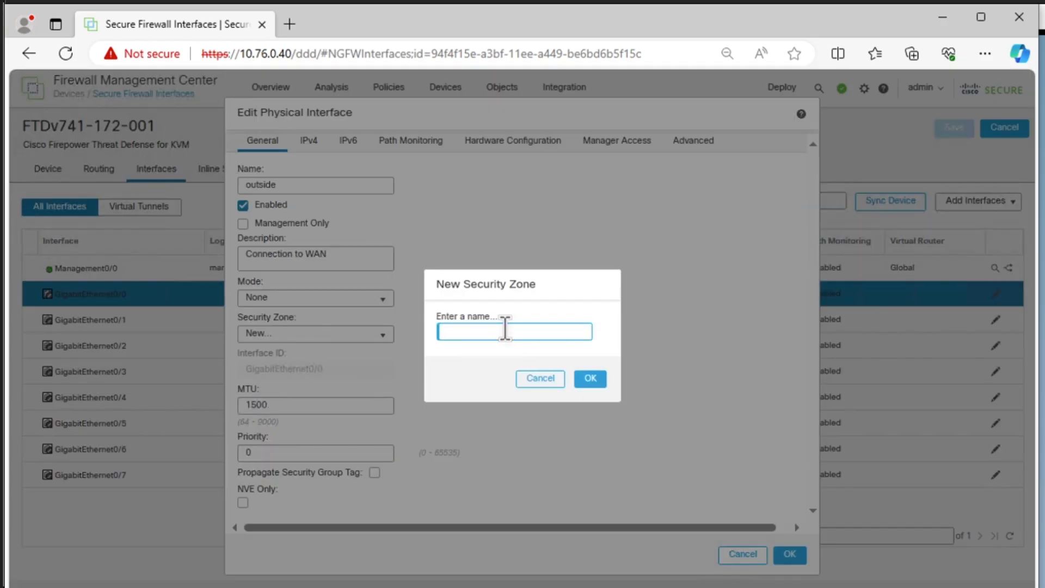
text(outside_zone)
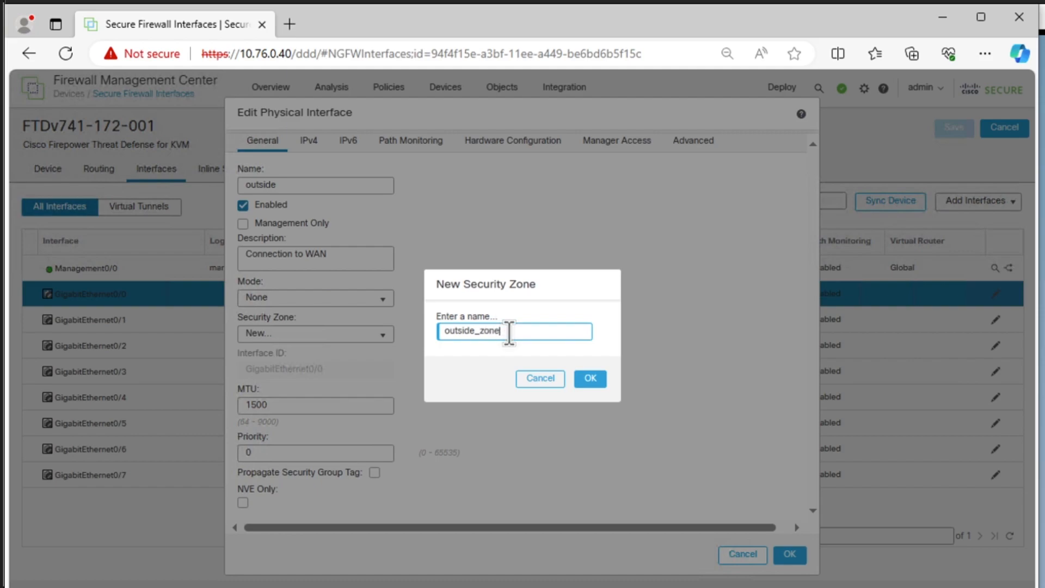
click(581, 376)
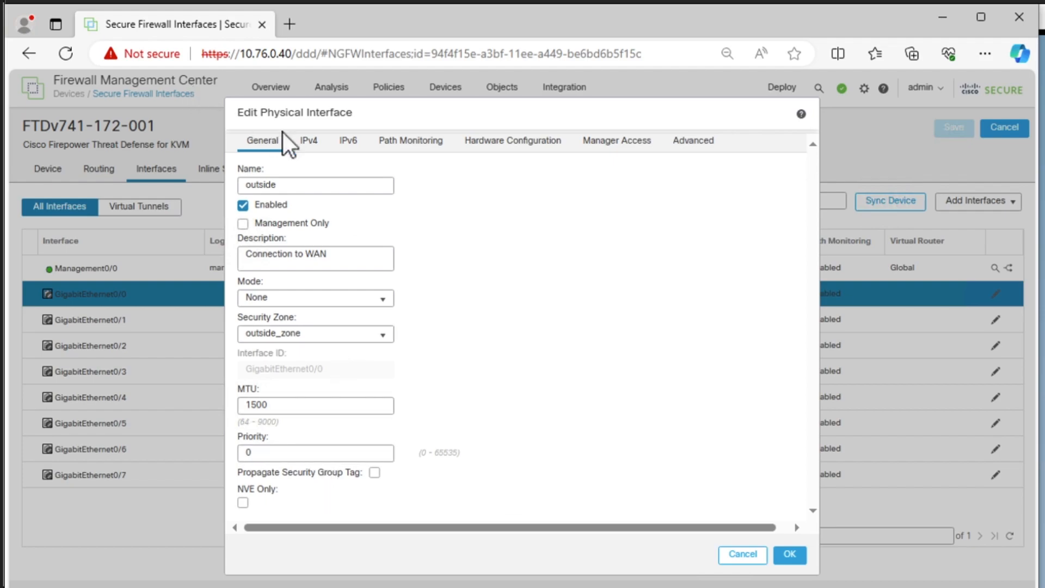
- Assign the static IPv4 address 79.143.180.175/24 to the GigabitEthernet0/0 interface and apply the interface settings
click(310, 141)
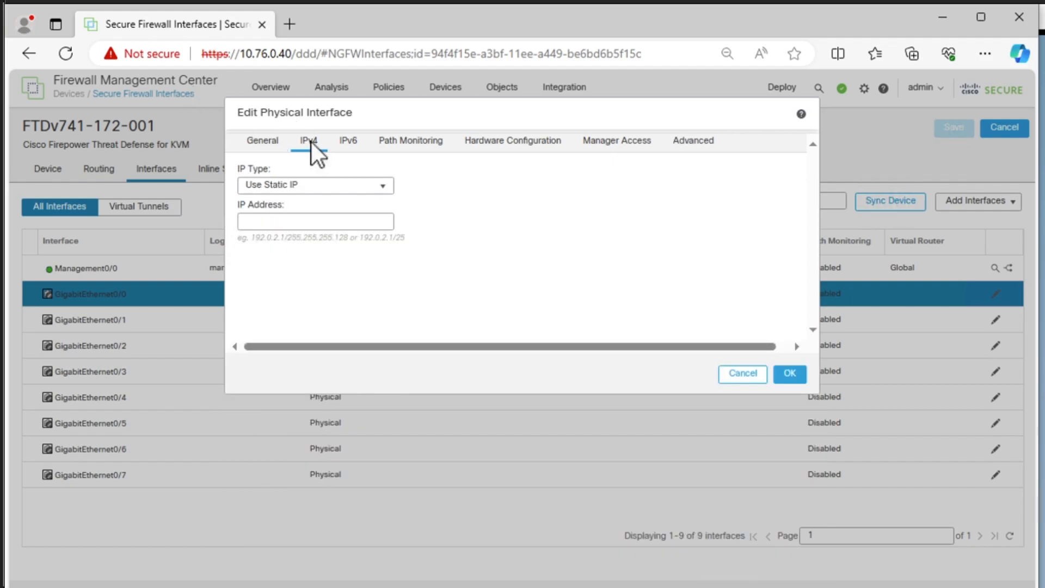
click(300, 221)
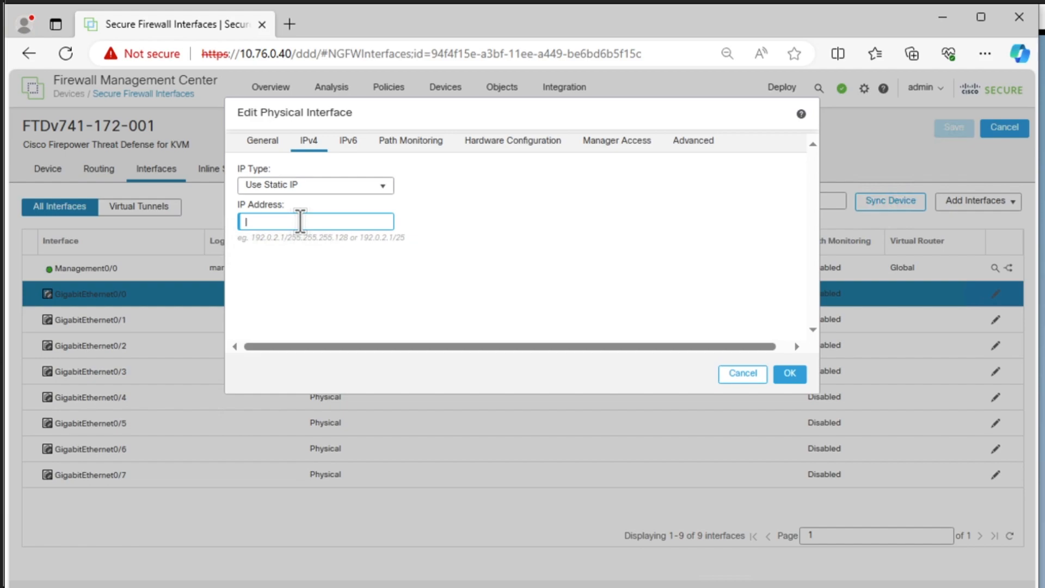
text(79.)
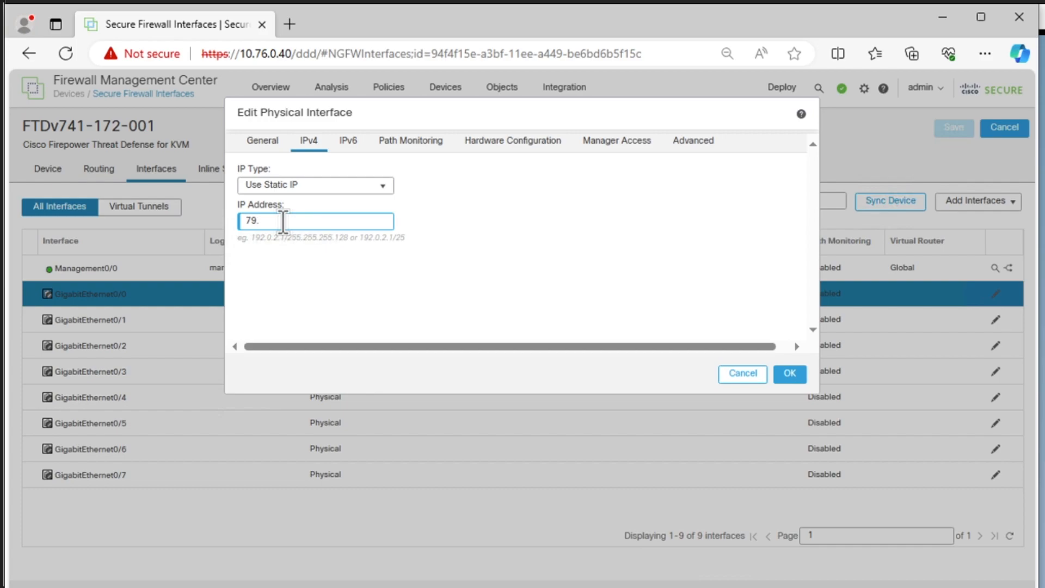
text(143.130.175/24)
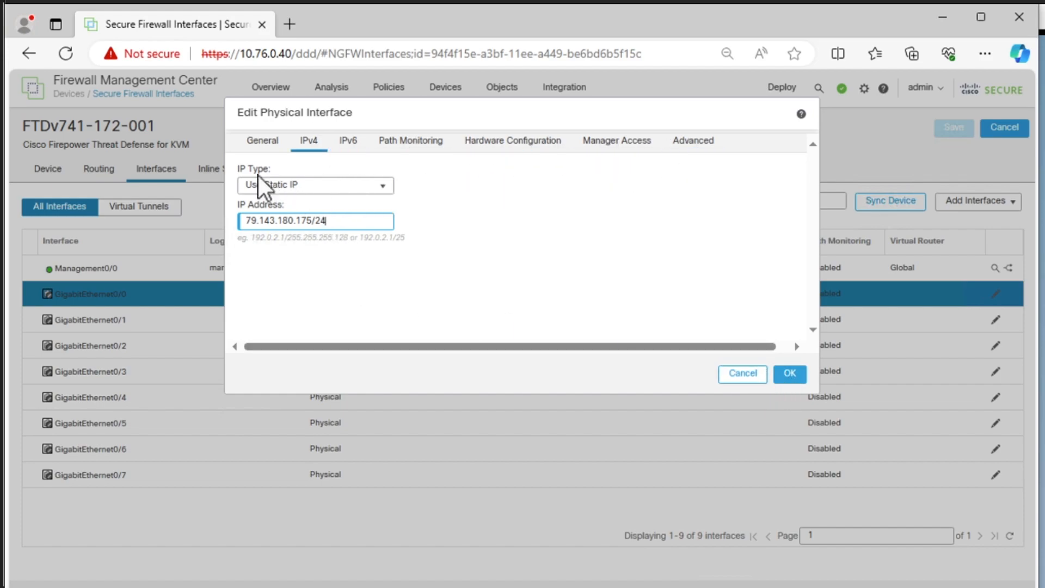
click(259, 143)
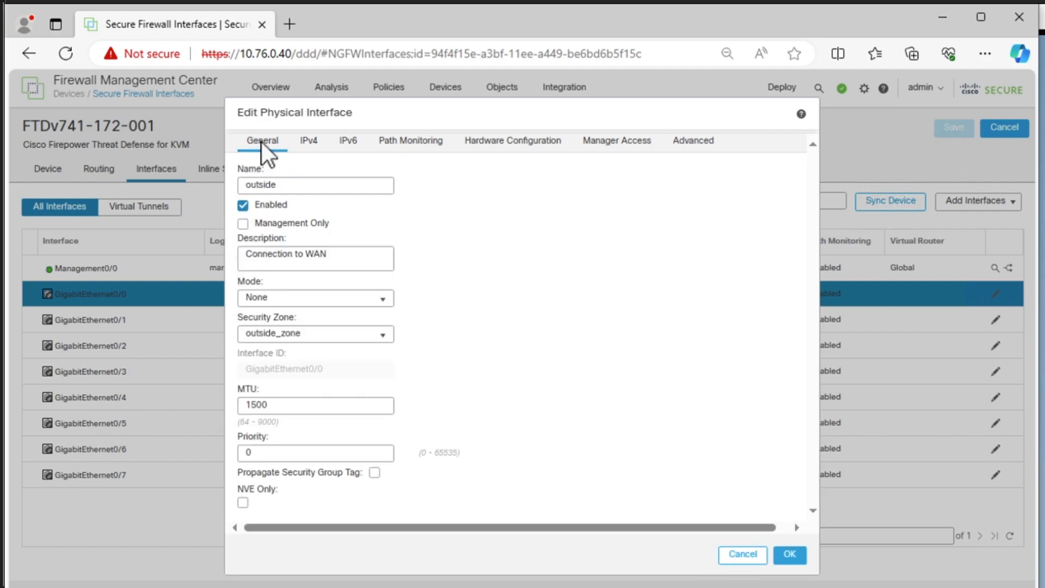
click(304, 142)
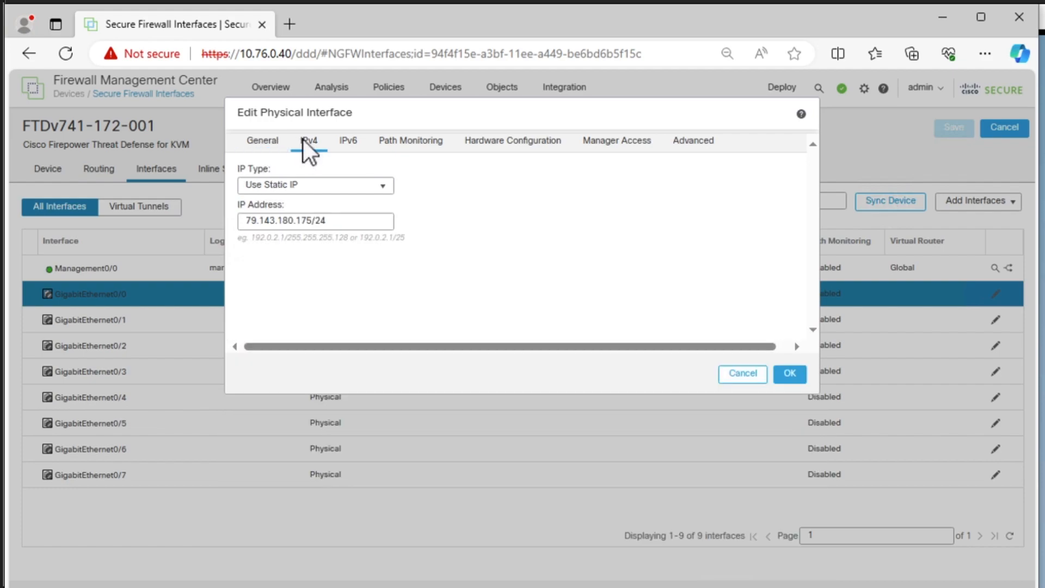
click(788, 376)
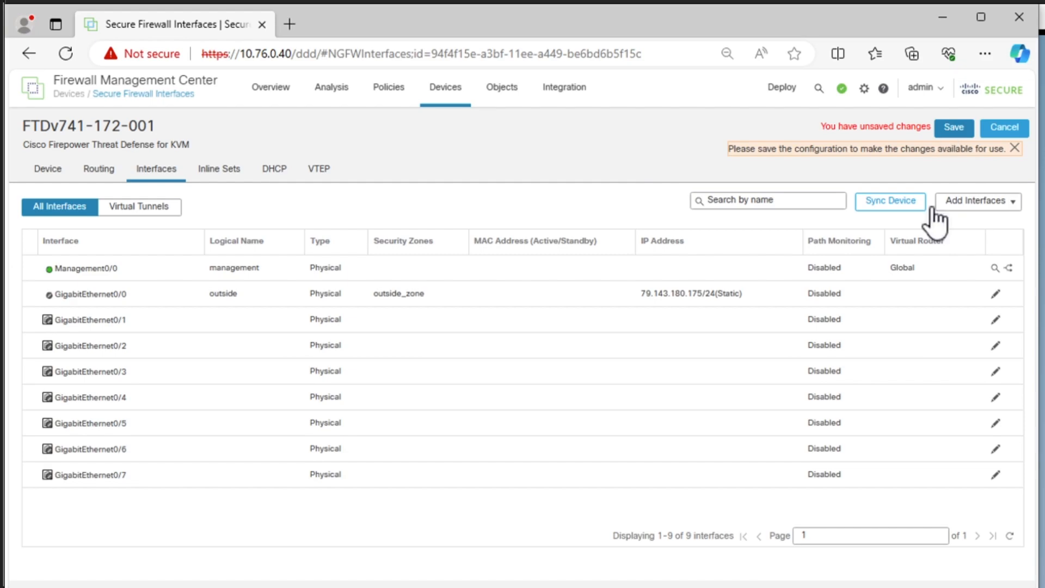
- Edit the GigabitEthernet0/1 interface, set its name to inside and enable it
click(995, 321)
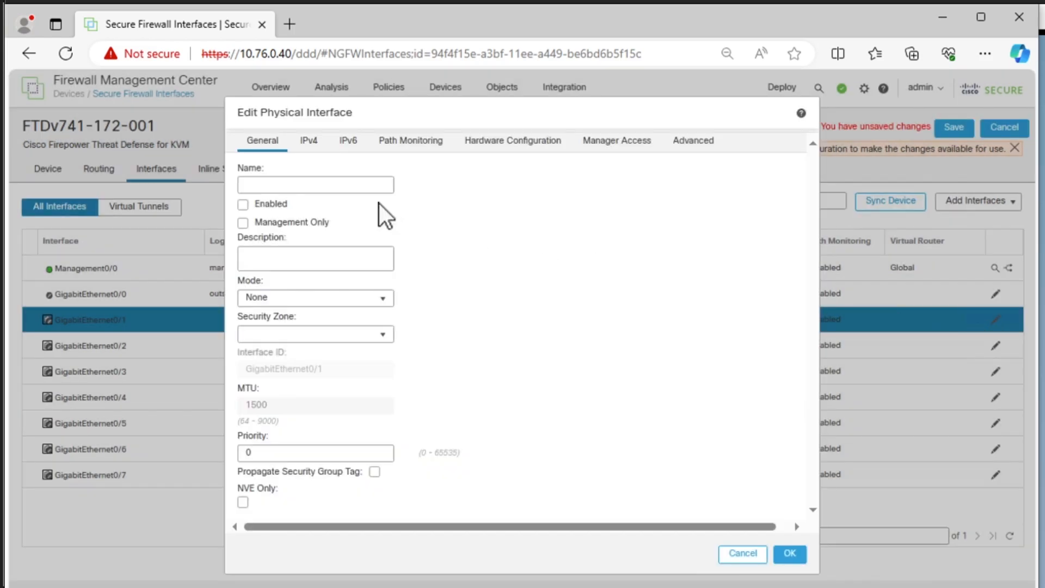
click(308, 180)
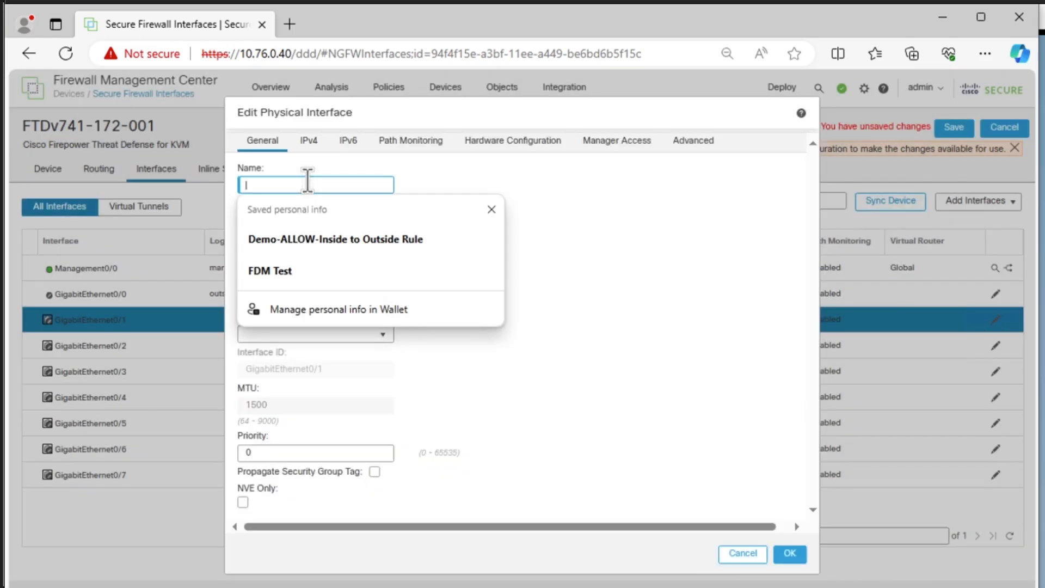
text(insiide)
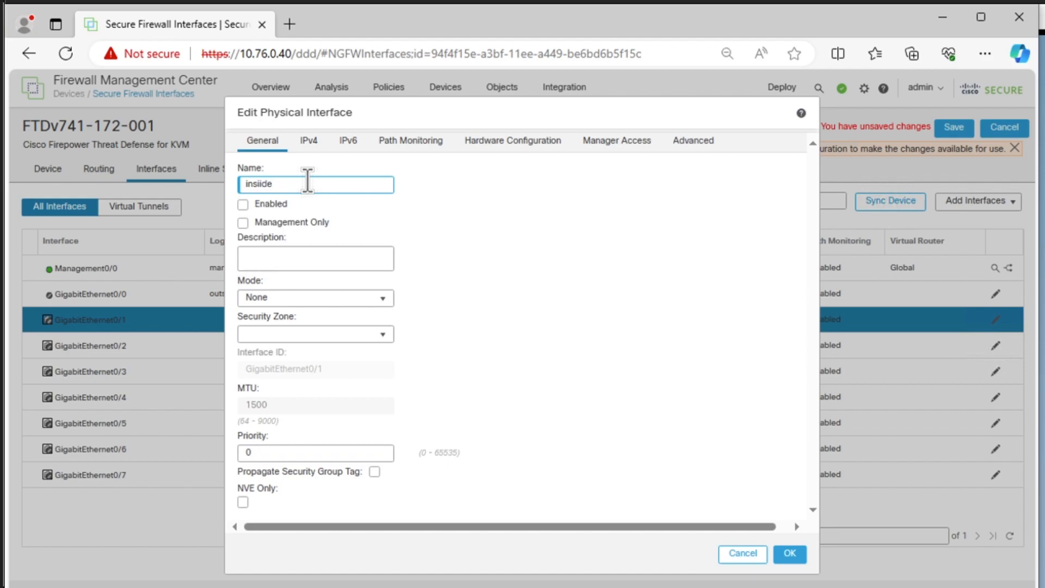
key(BackSpace)
key(BackSpace)
key(BackSpace)
key(BackSpace)
text(ide)
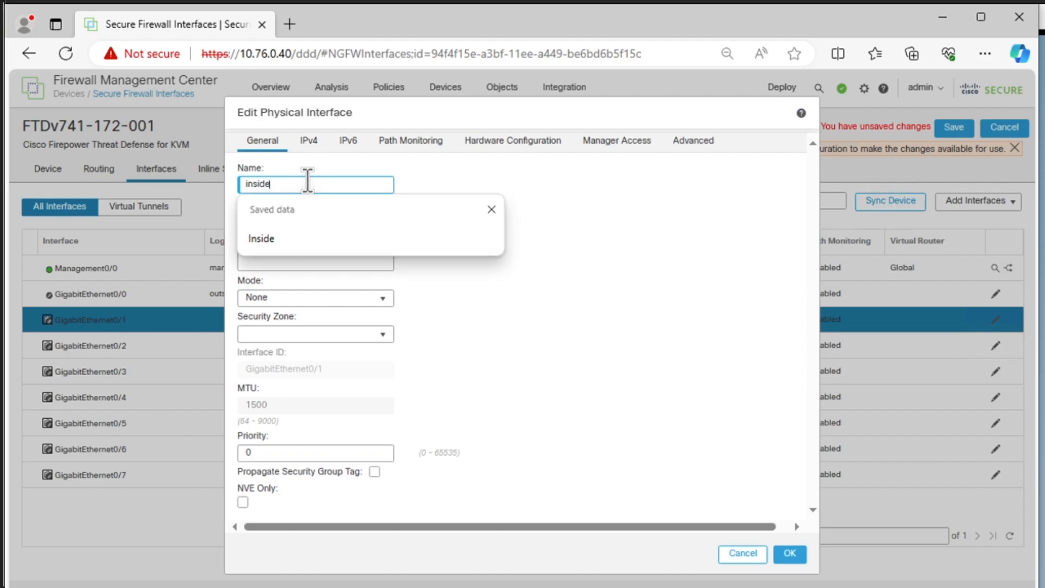
click(454, 194)
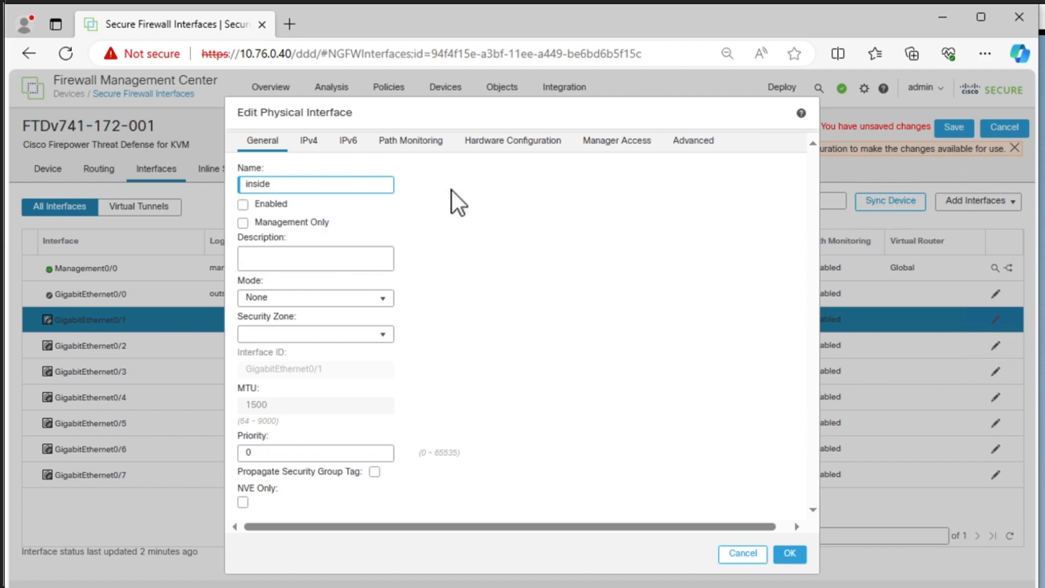
click(243, 205)
- Set the description of the GigabitEthernet0/1 interface to Connected to LAN
click(271, 256)
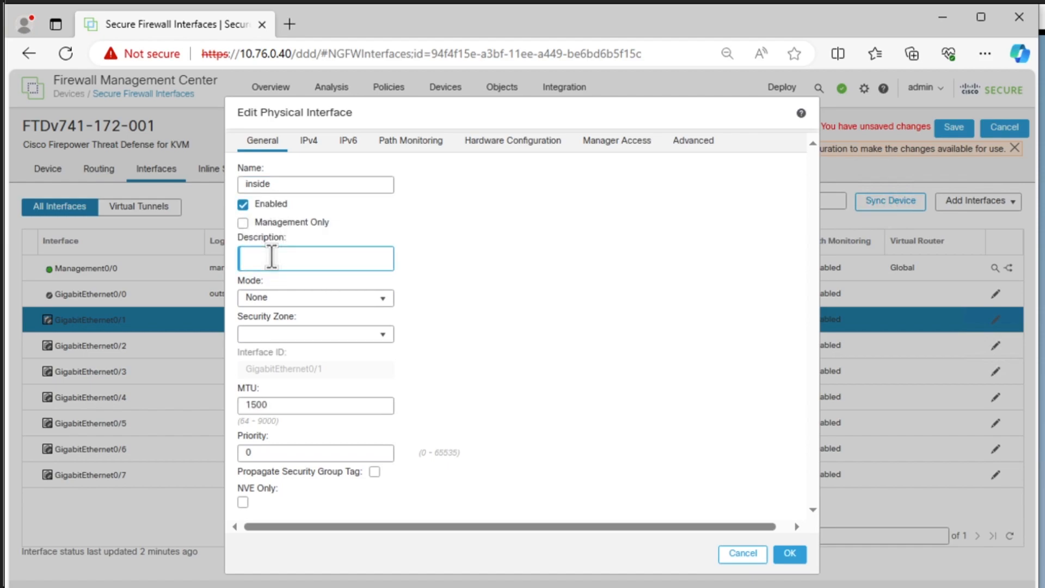
text(Connected to LAN)
- Create a new security zone named inside_zone and assign it to the GigabitEthernet0/1 interface
click(291, 334)
click(275, 415)
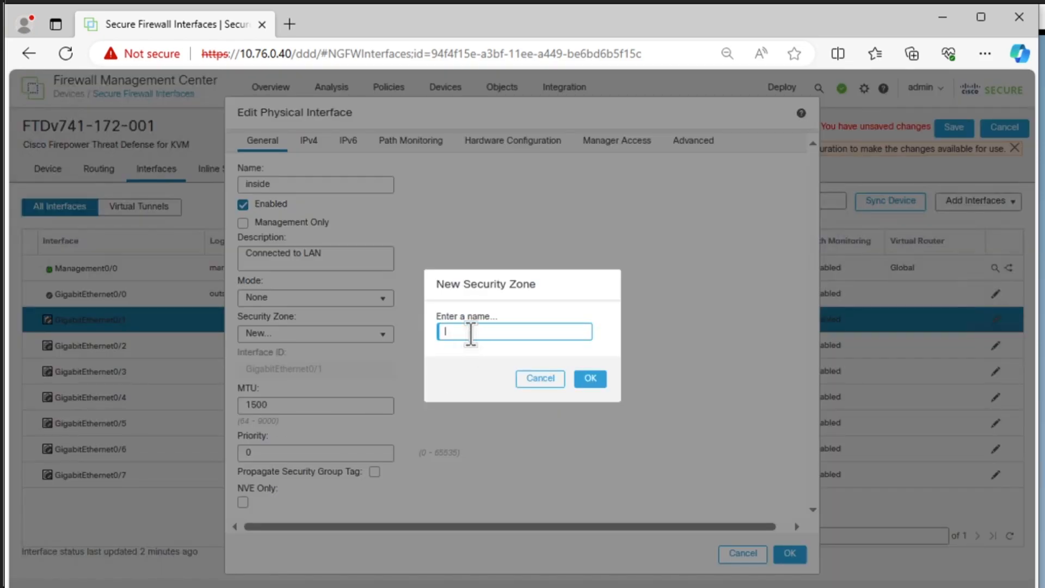
text(inside)
text( zpone)
key(BackSpace)
key(BackSpace)
key(BackSpace)
key(BackSpace)
text(one)
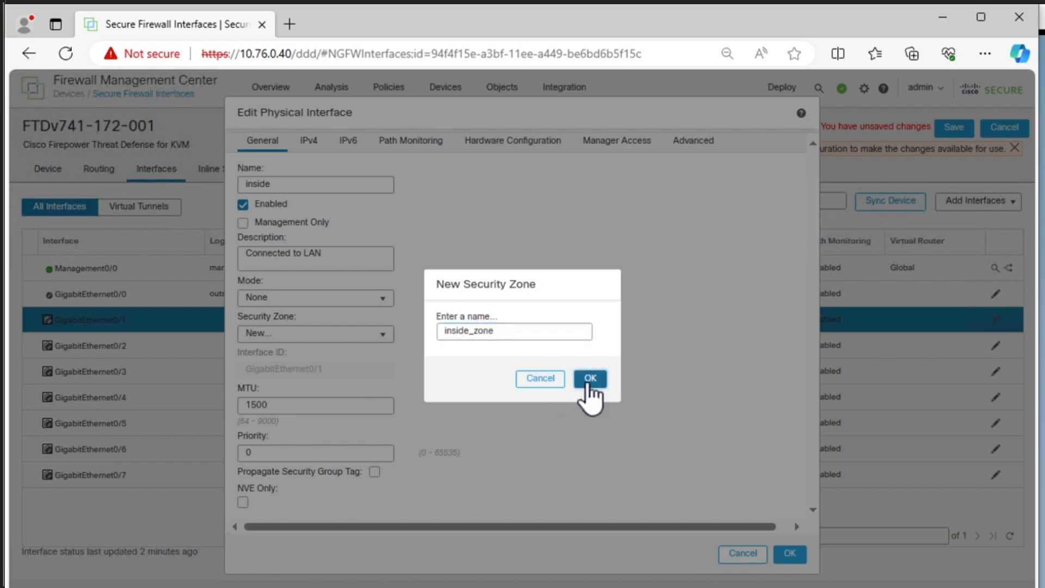
click(588, 381)
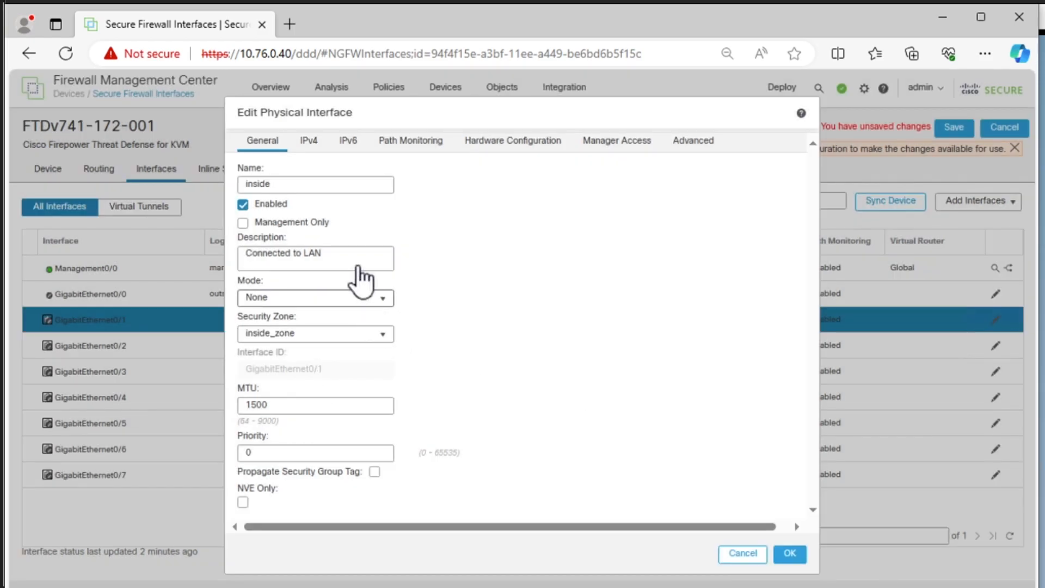
- Assign the static IPv4 address 10.77.1.11/24 to GigabitEthernet0/1 and save the device's interface configuration
click(309, 146)
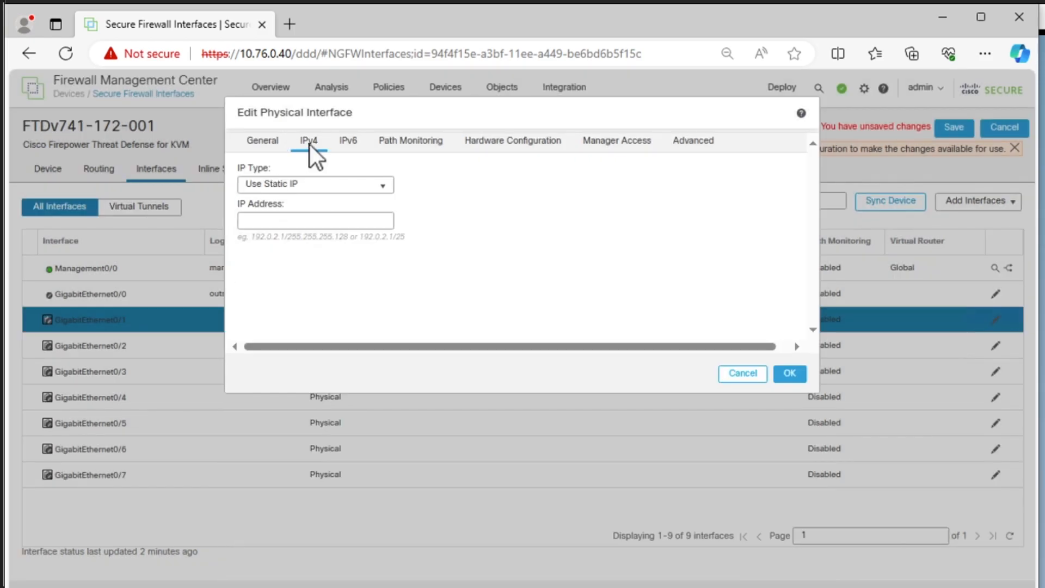
click(298, 216)
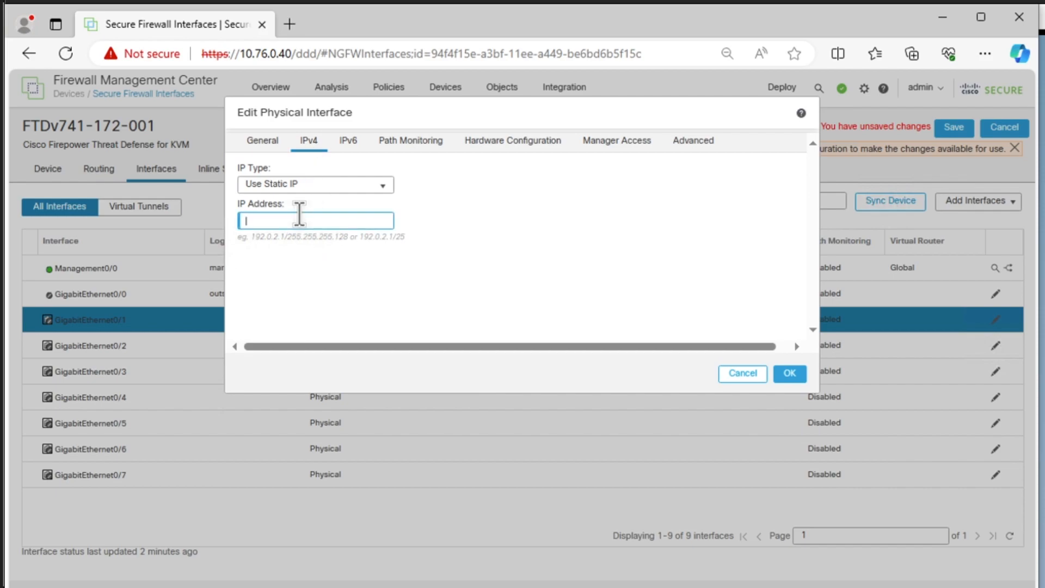
text(10.77.1.)
text(11/24)
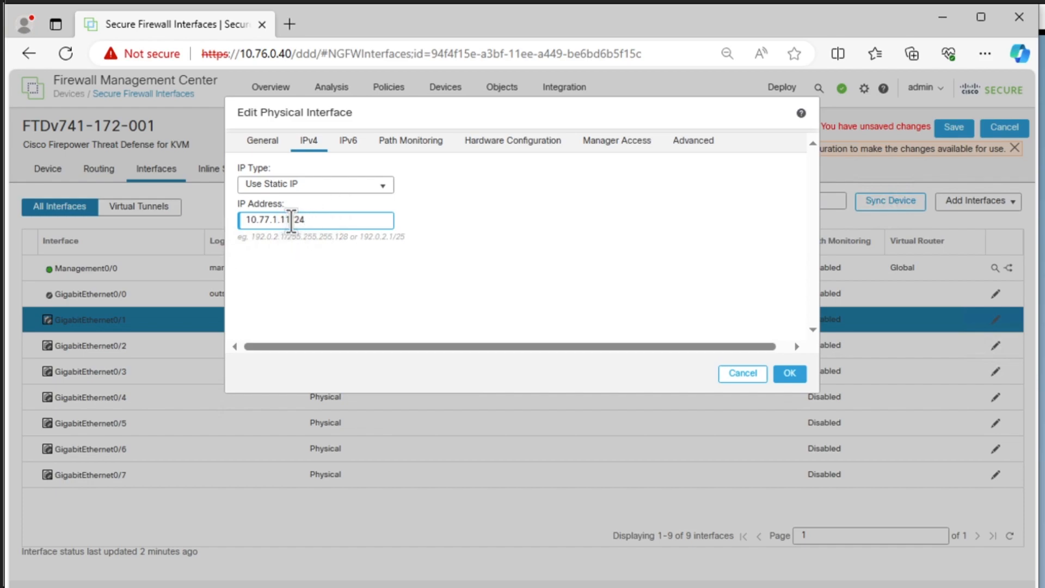
click(795, 373)
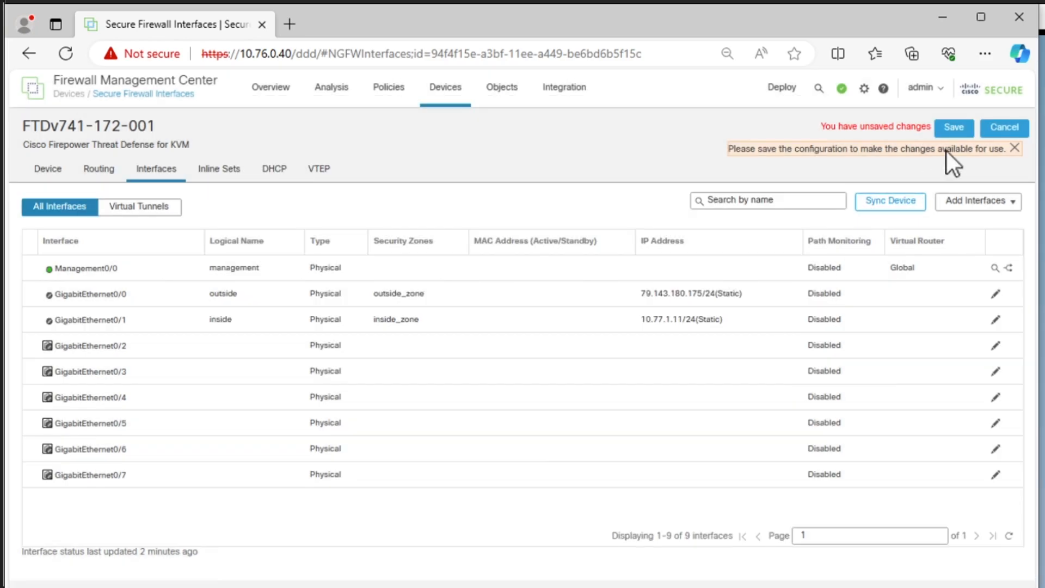
click(949, 130)
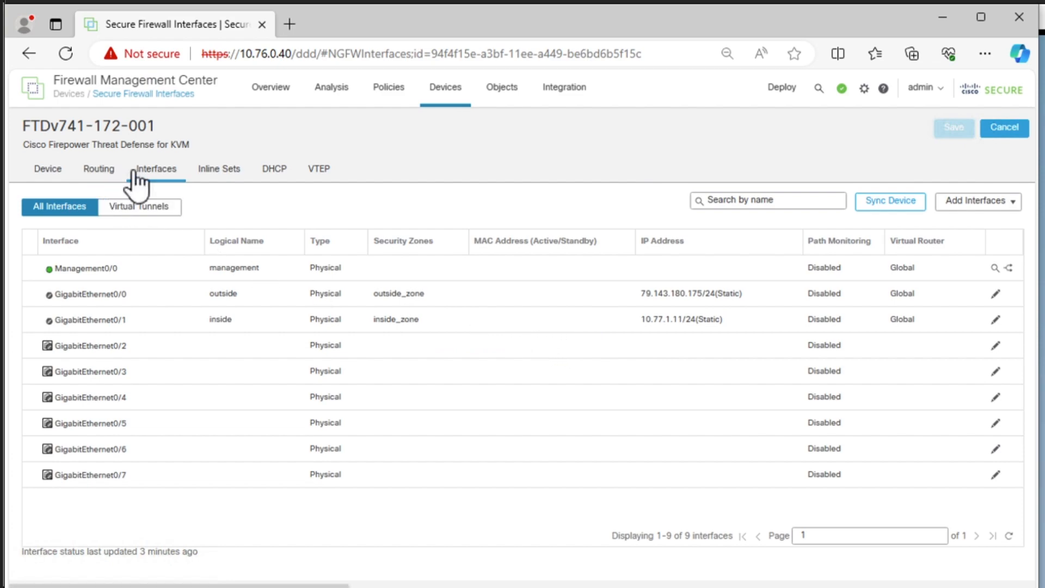
- Start a new IPv4 static route in the Global virtual router on the outside interface, with any-ipv4 as the selected network
click(107, 170)
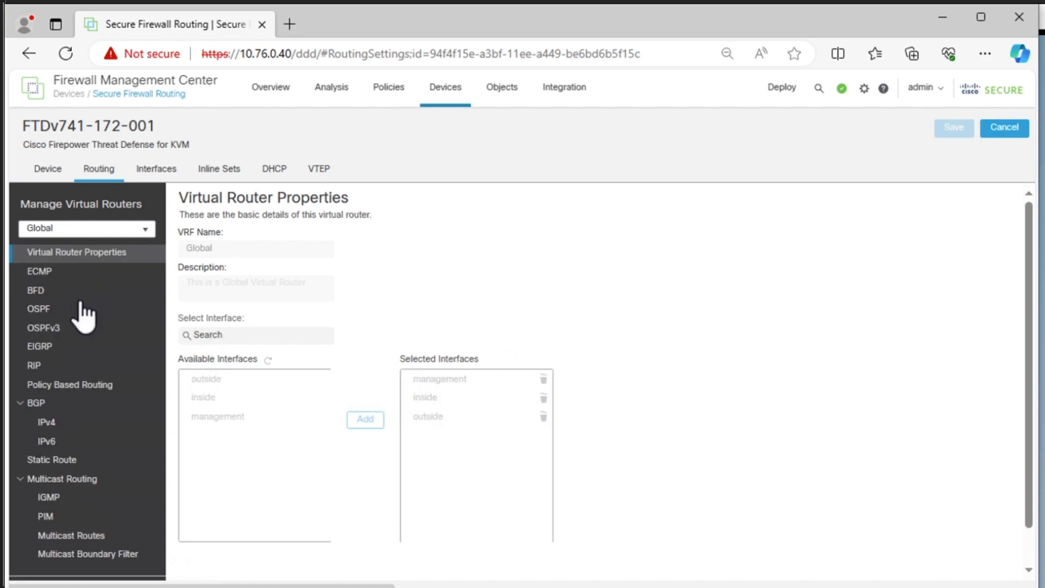
click(69, 462)
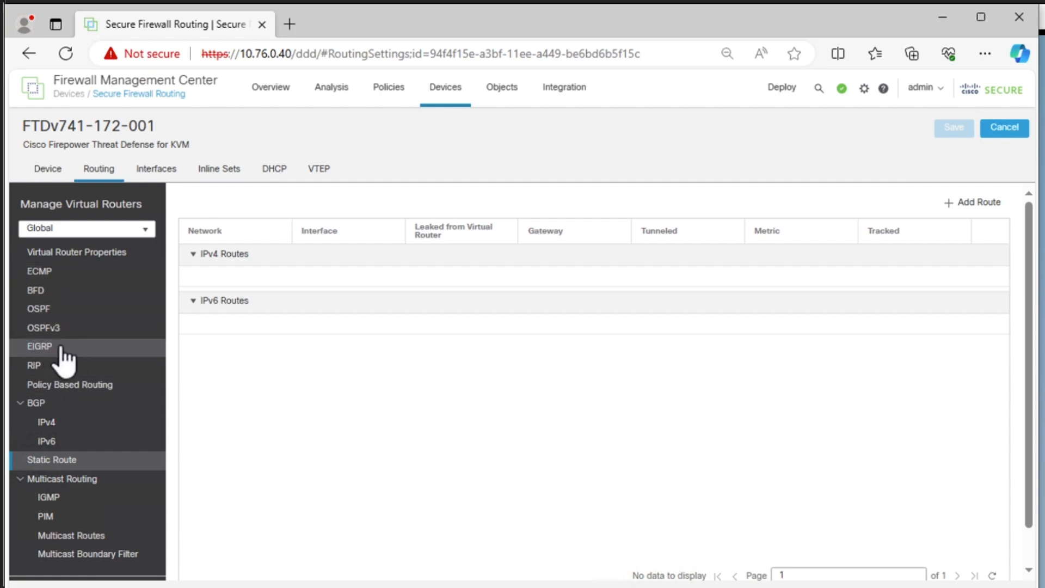
click(973, 203)
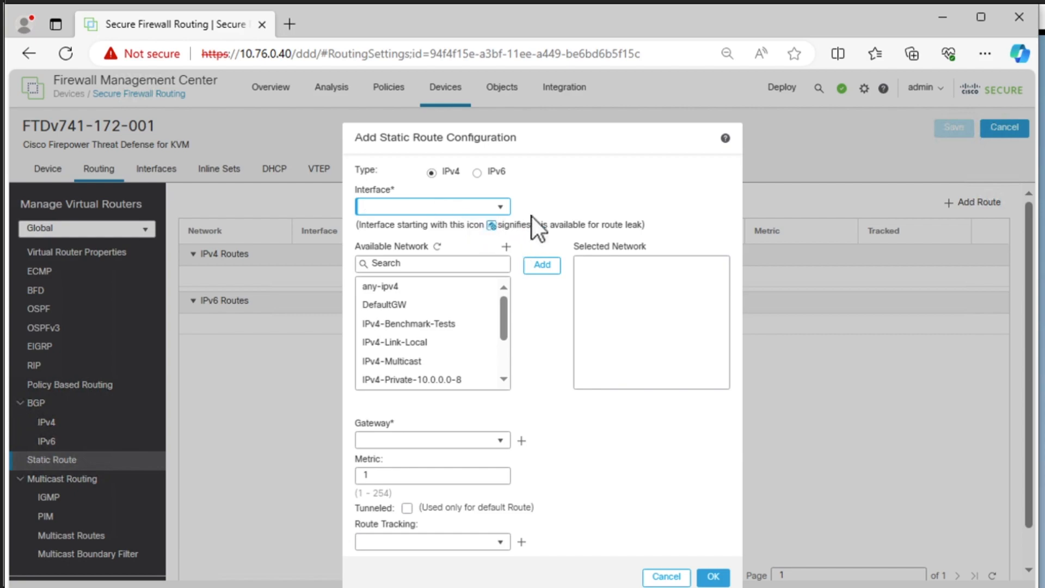
click(499, 208)
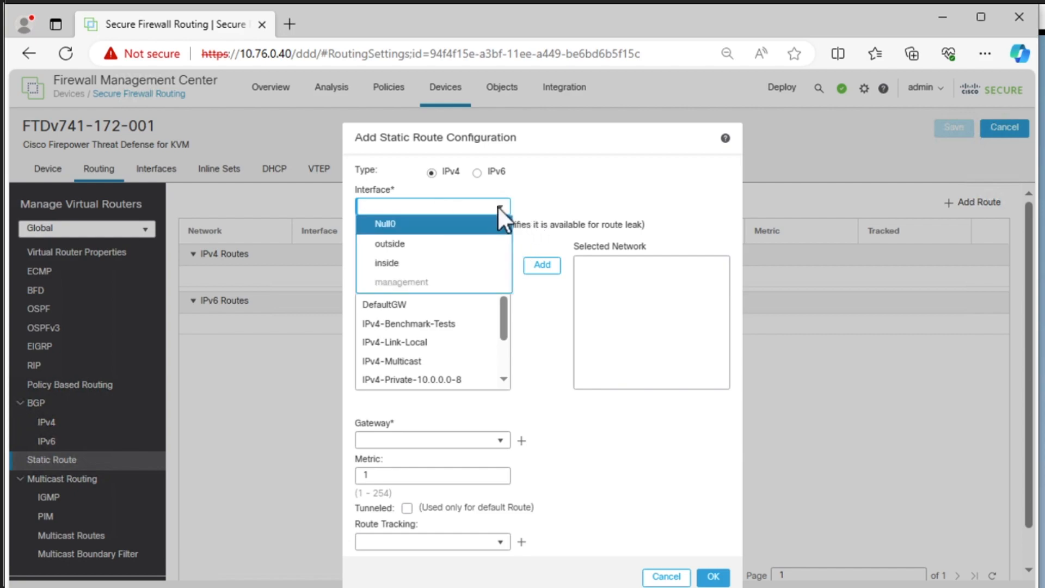
click(449, 245)
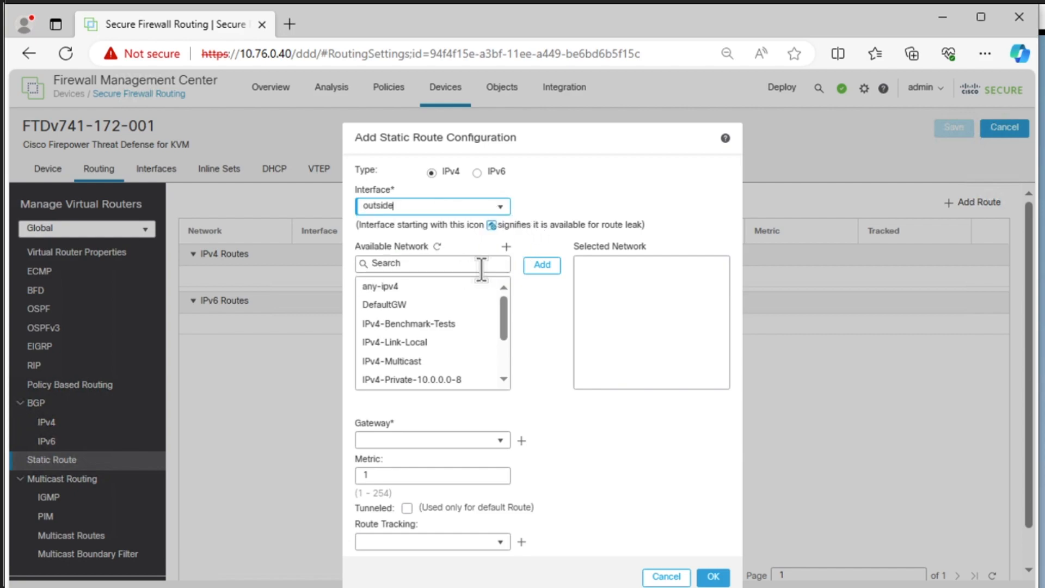
click(400, 287)
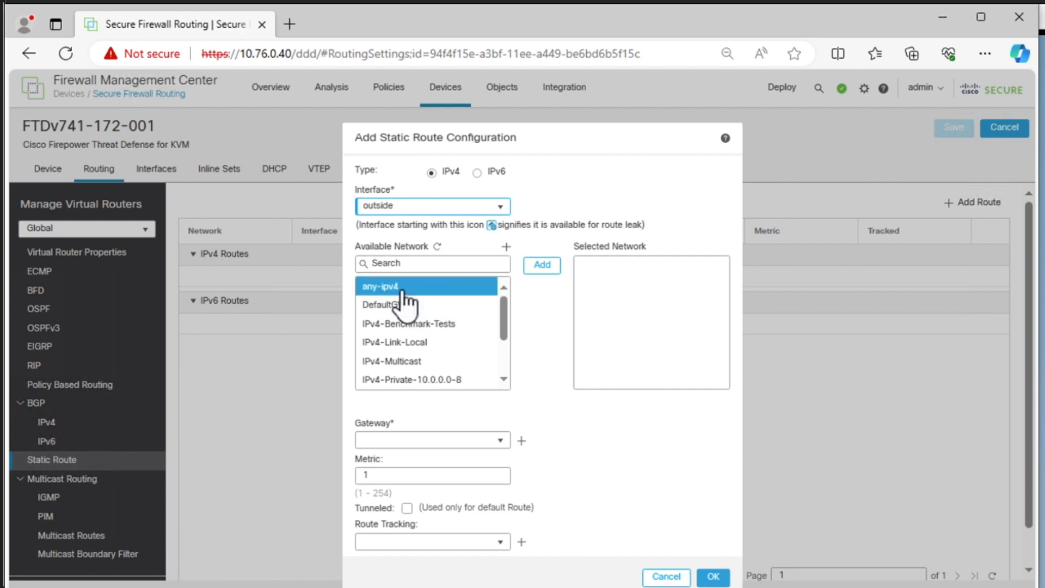
click(543, 266)
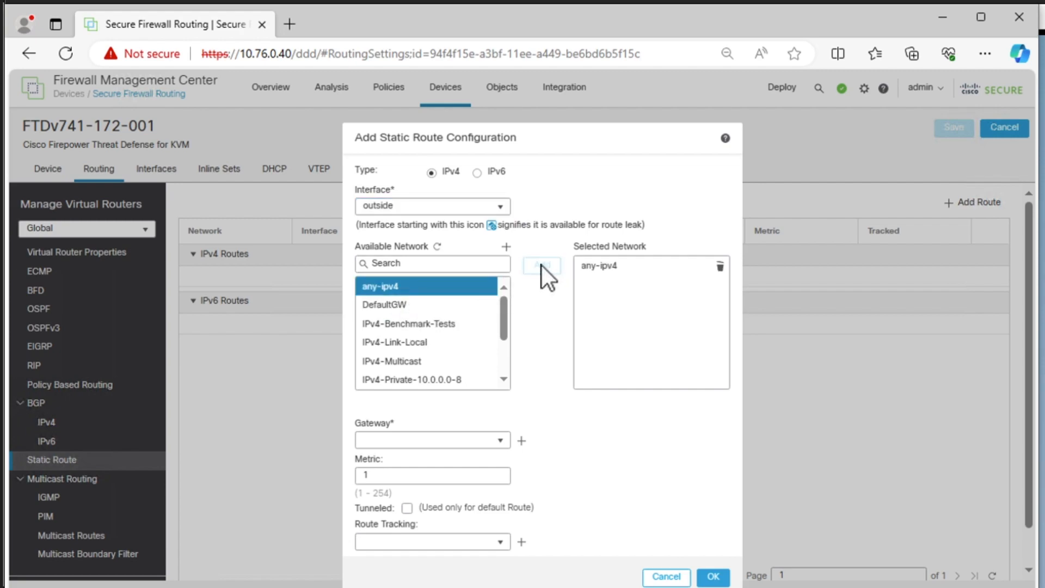
- Start a new network object for the static route's gateway and name it Default GW WAN 1
click(501, 439)
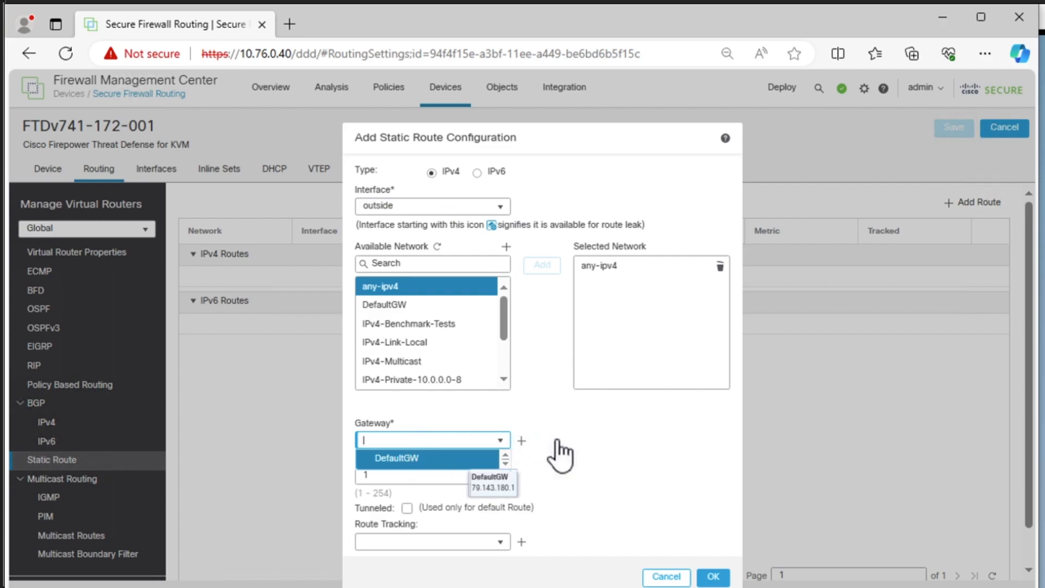
click(521, 441)
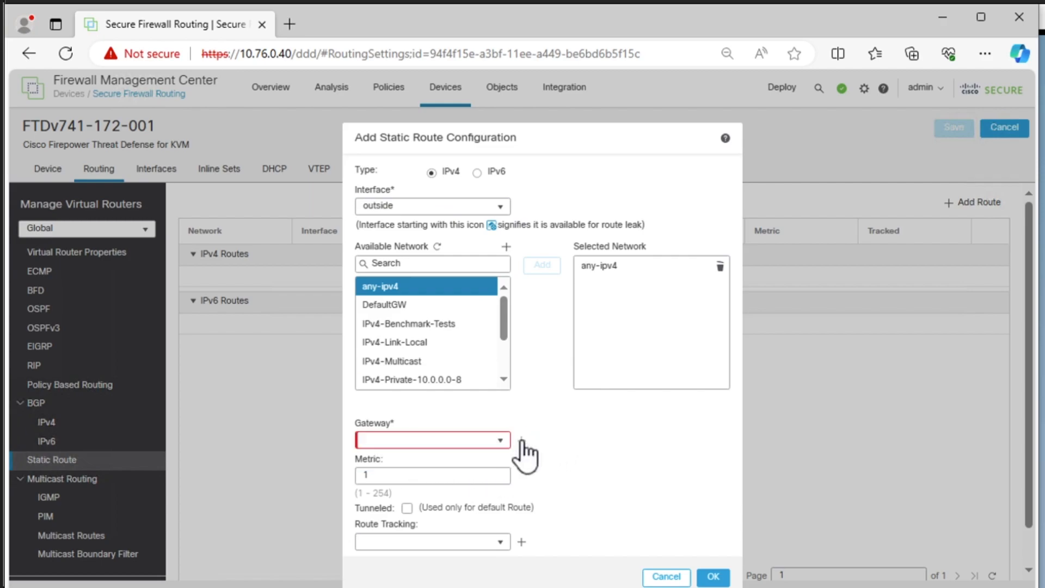
click(521, 441)
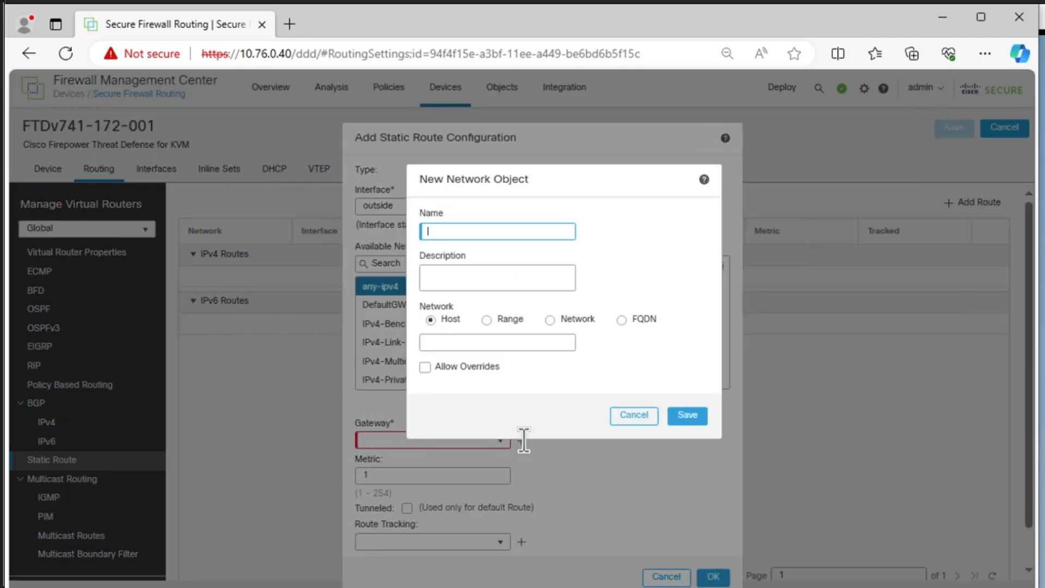
click(454, 232)
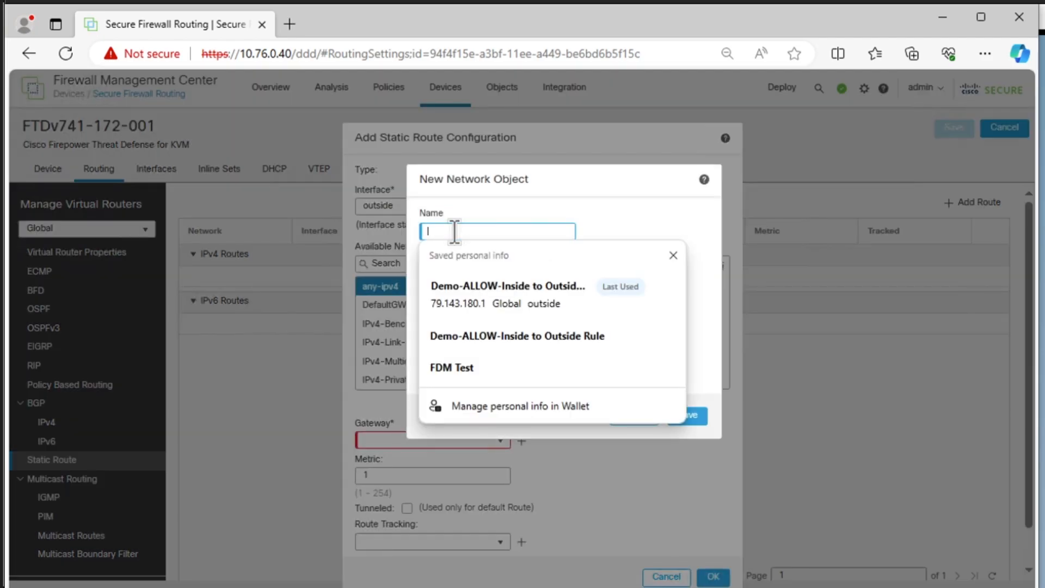
text(D)
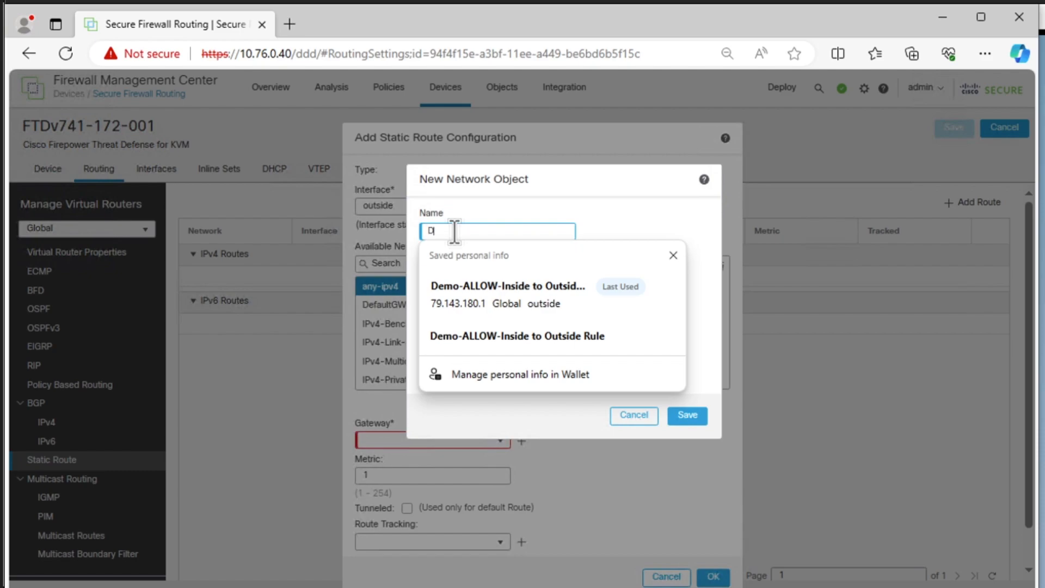
text(emo)
key(BackSpace)
key(BackSpace)
key(BackSpace)
key(BackSpace)
text(efault)
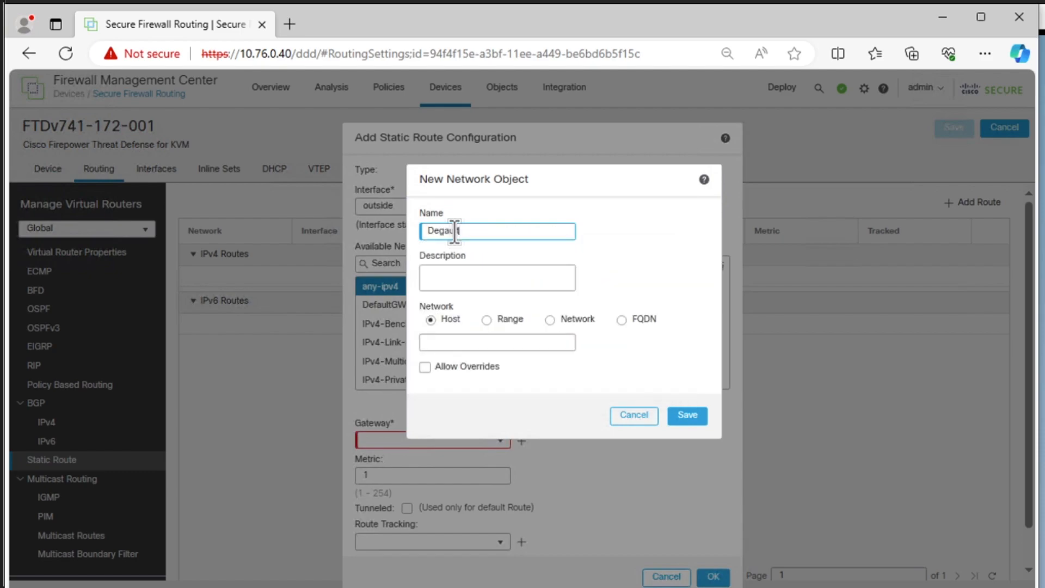
key(BackSpace)
key(BackSpace)
key(BackSpace)
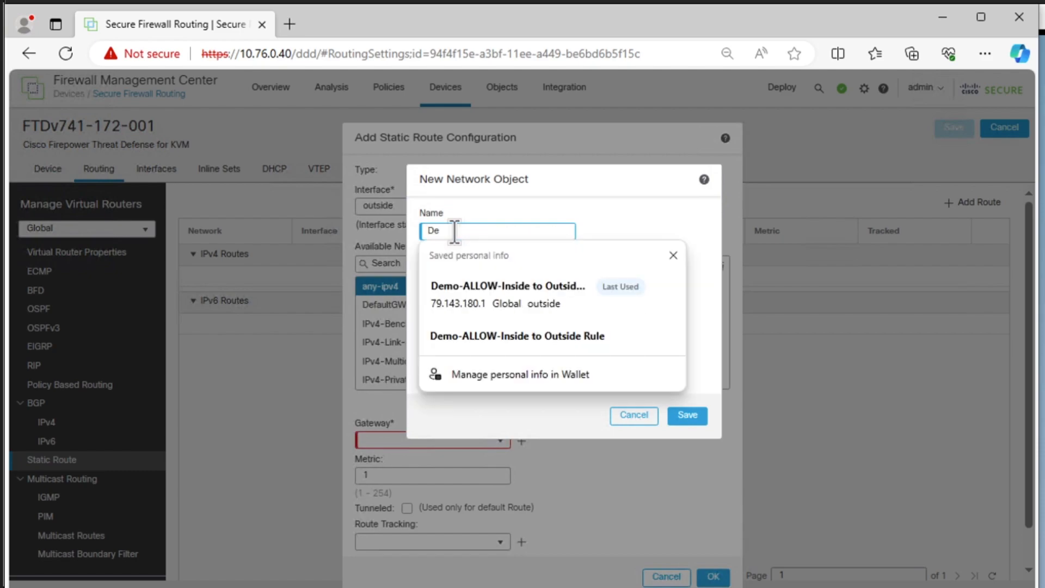
text(fua)
key(BackSpace)
key(BackSpace)
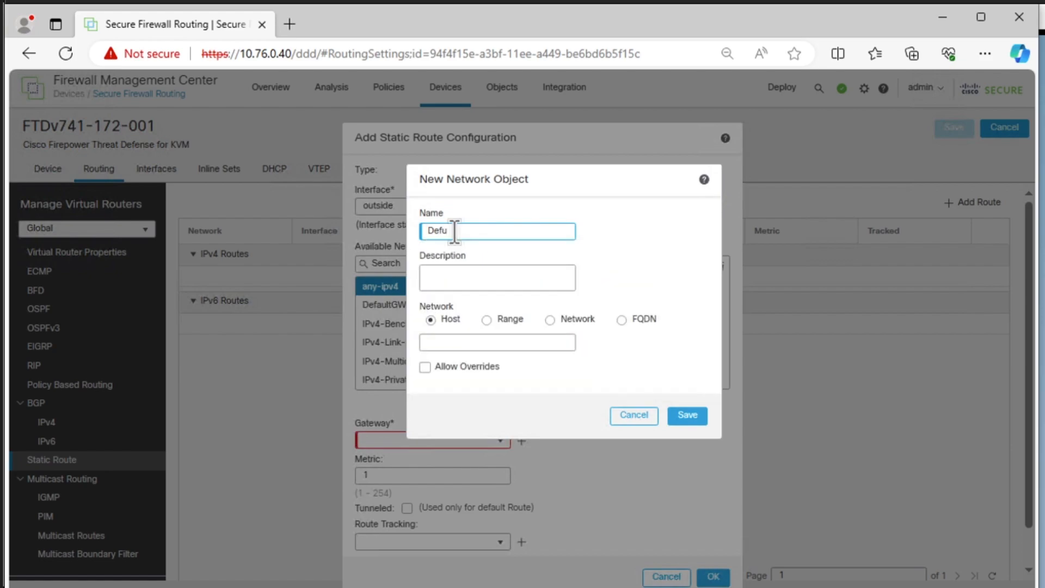
text(ault GW)
text(WAN 1)
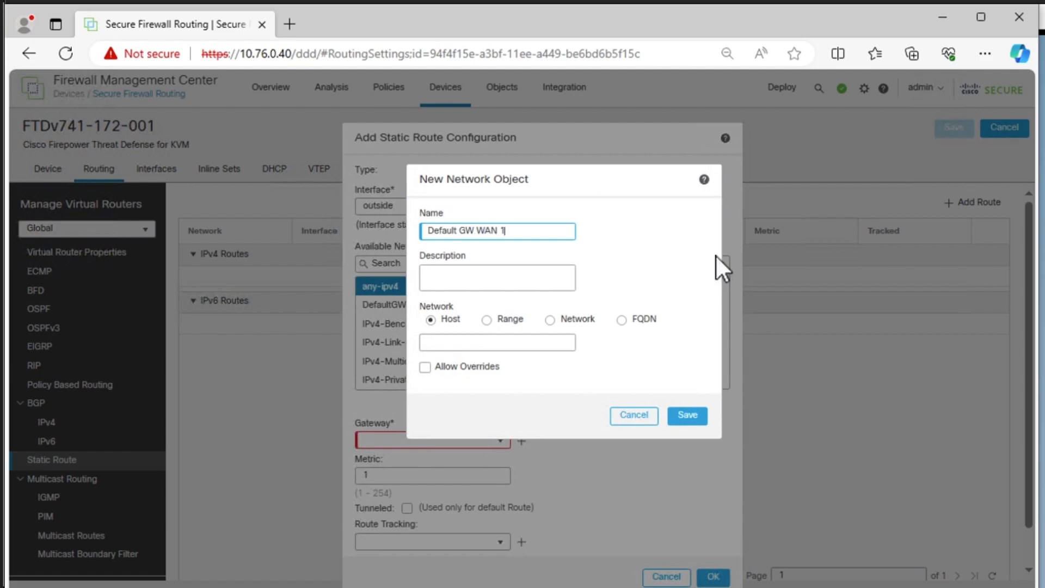
- Set the new network object's host address to 79.143.180.1
click(452, 341)
text(79.1)
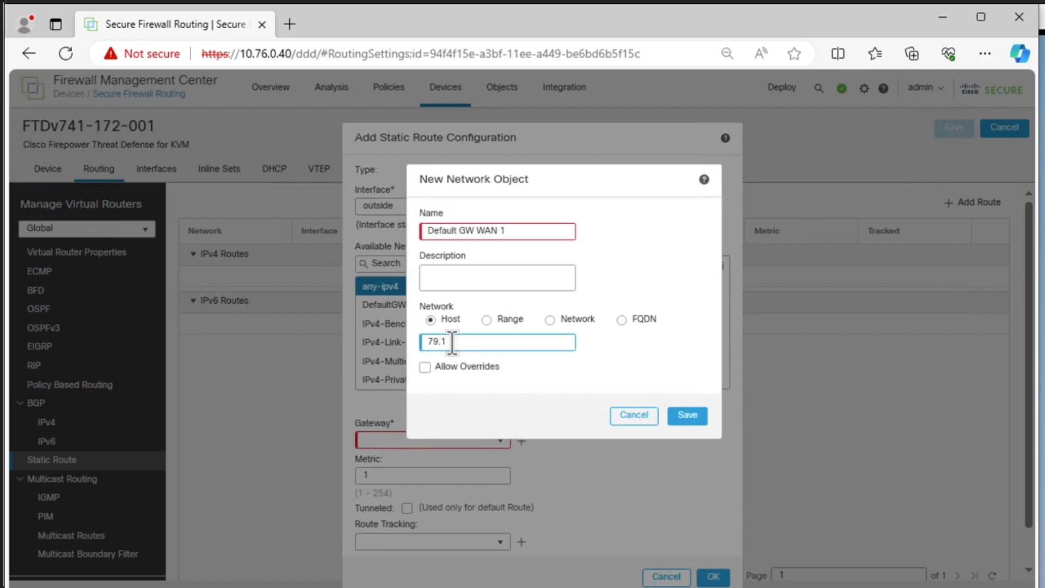
text(43.180/1)
key(BackSpace)
key(BackSpace)
text(.1)
- Rename the network object as Default-GW-WAN-1, replacing the spaces with hyphens, and save it as the route's gateway
click(523, 233)
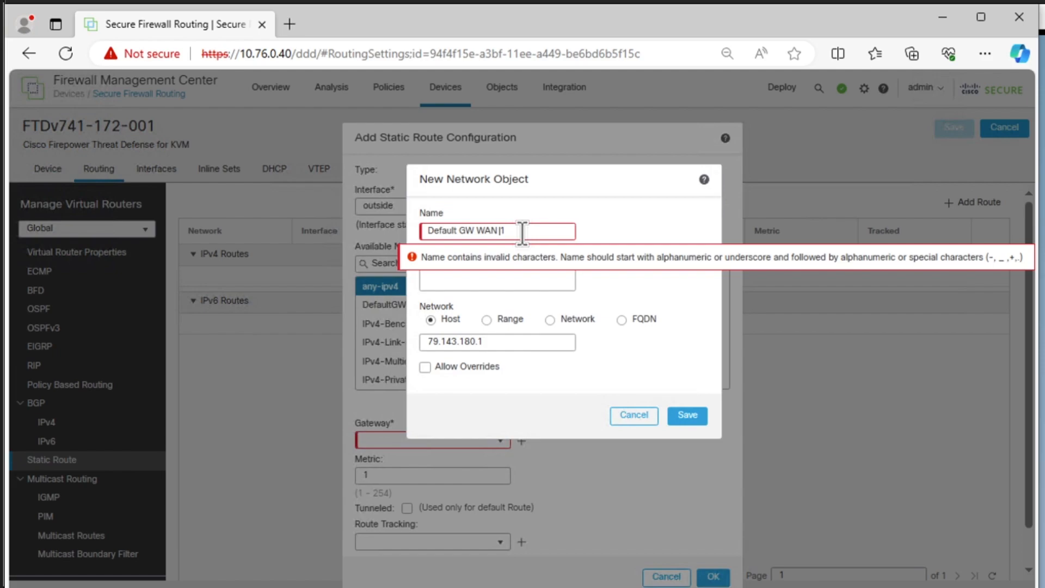
text(-)
key(Left)
key(Left)
key(Left)
key(BackSpace)
text(-)
key(Left)
key(Left)
key(BackSpace)
text(-)
click(669, 370)
click(685, 415)
click(686, 416)
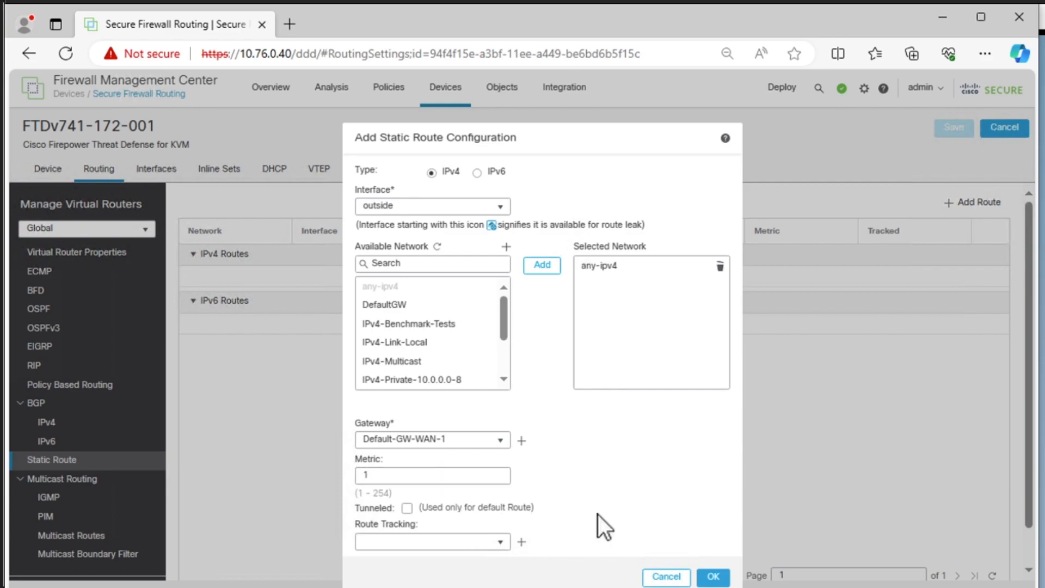
- Save the static route in the device's routing configuration and deploy the pending changes to FTDv741-172-001
click(718, 578)
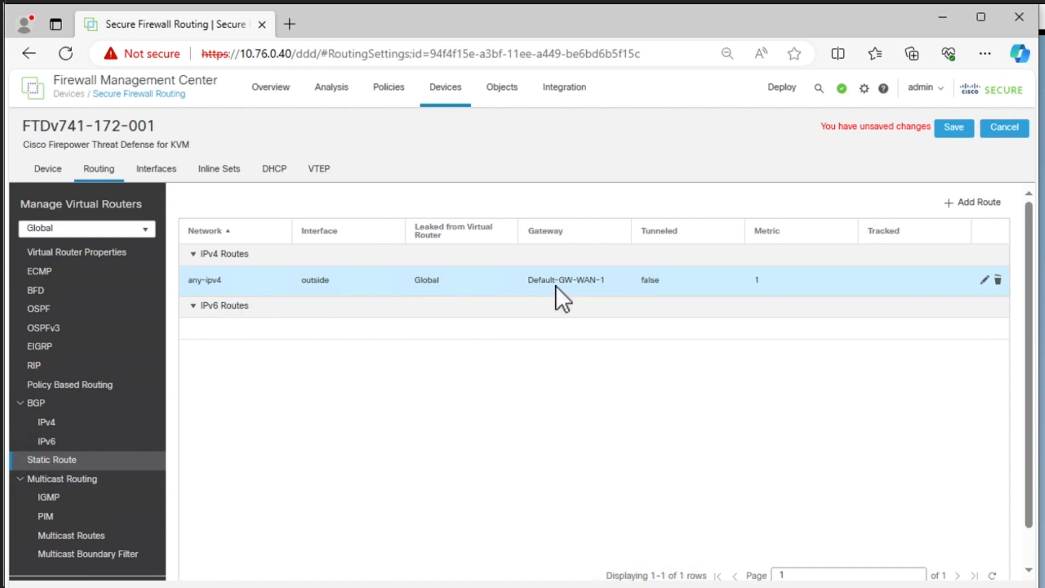
click(950, 128)
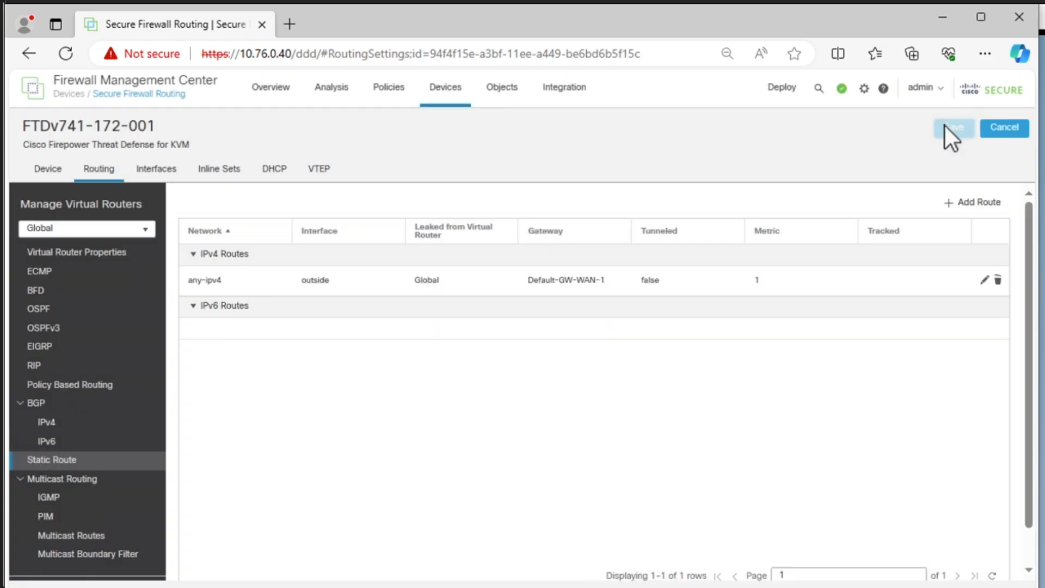
click(782, 92)
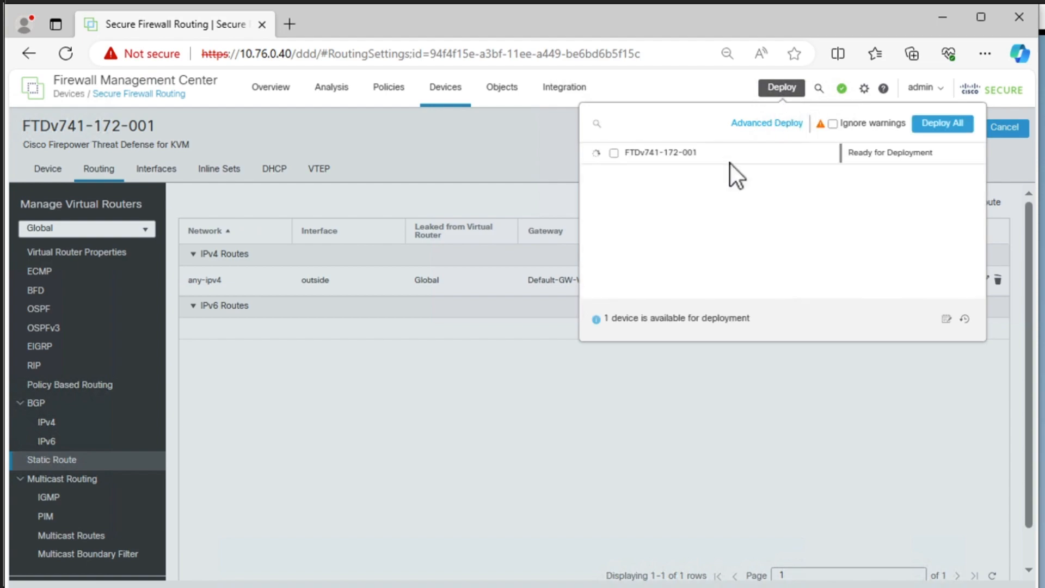
click(614, 154)
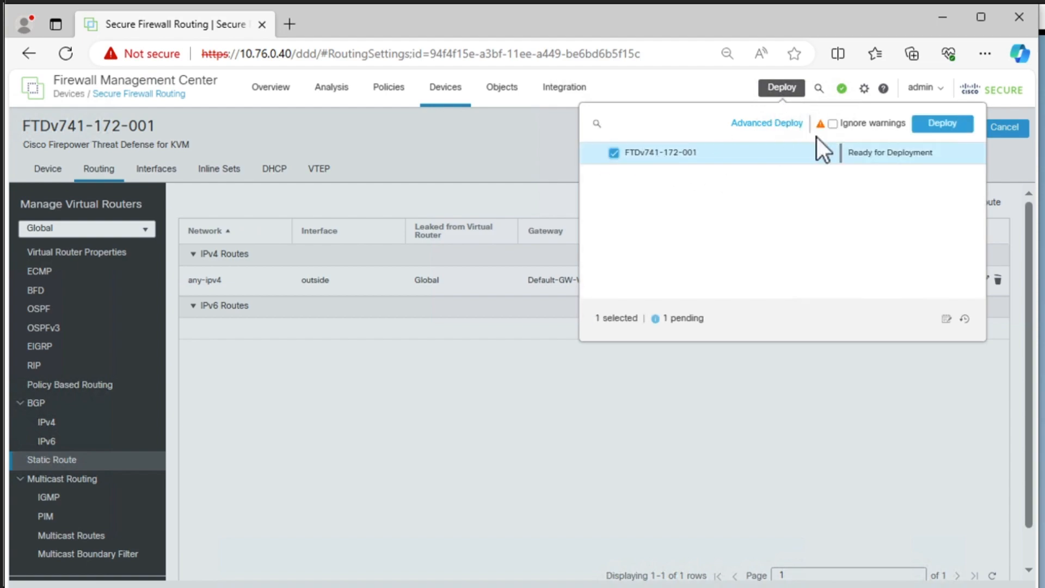
click(939, 125)
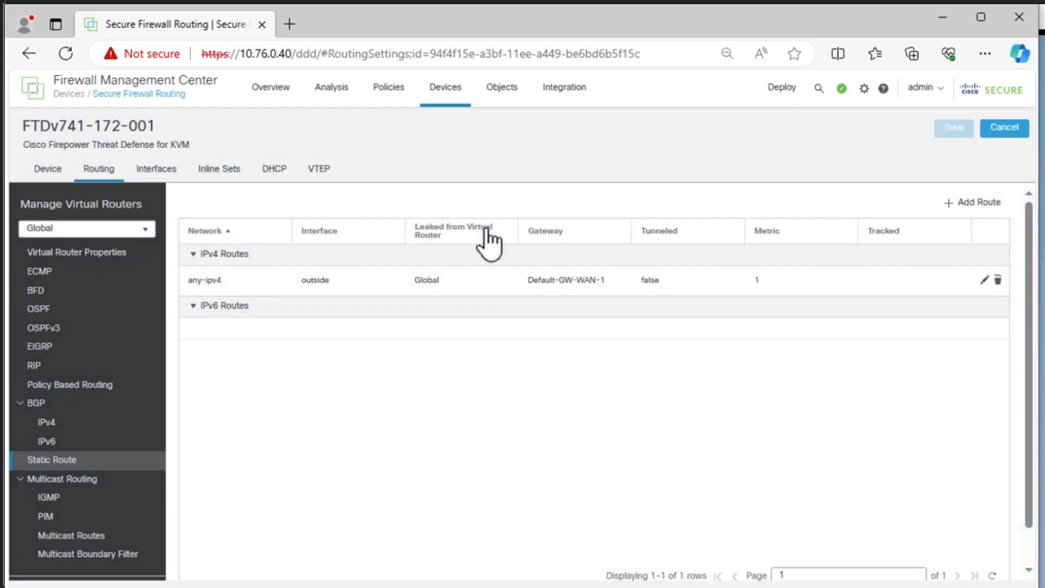
- Open the NAT policy list, dismiss the deployment notifications, and start a new Threat Defense NAT policy
click(448, 99)
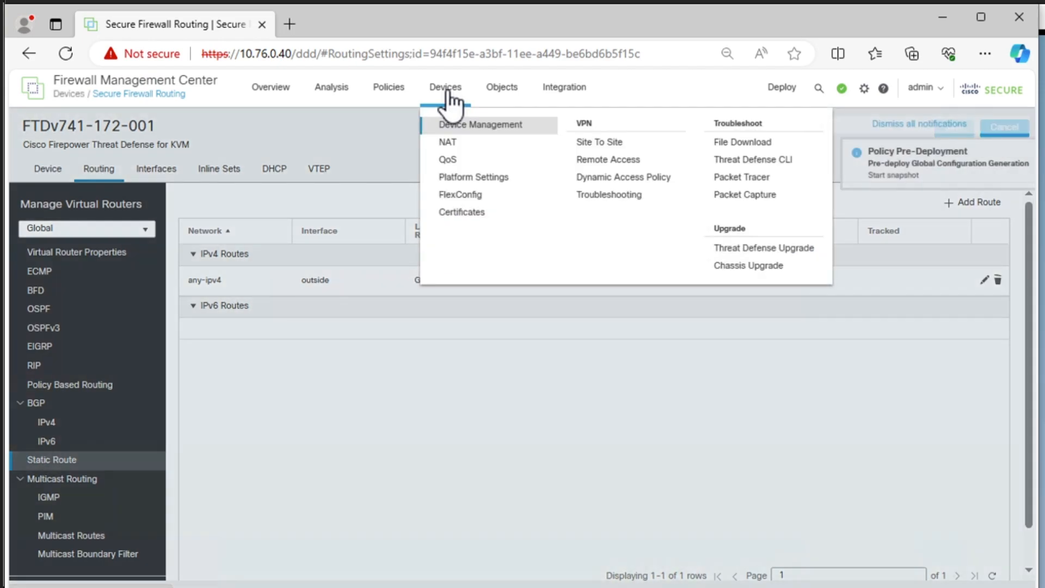
click(456, 144)
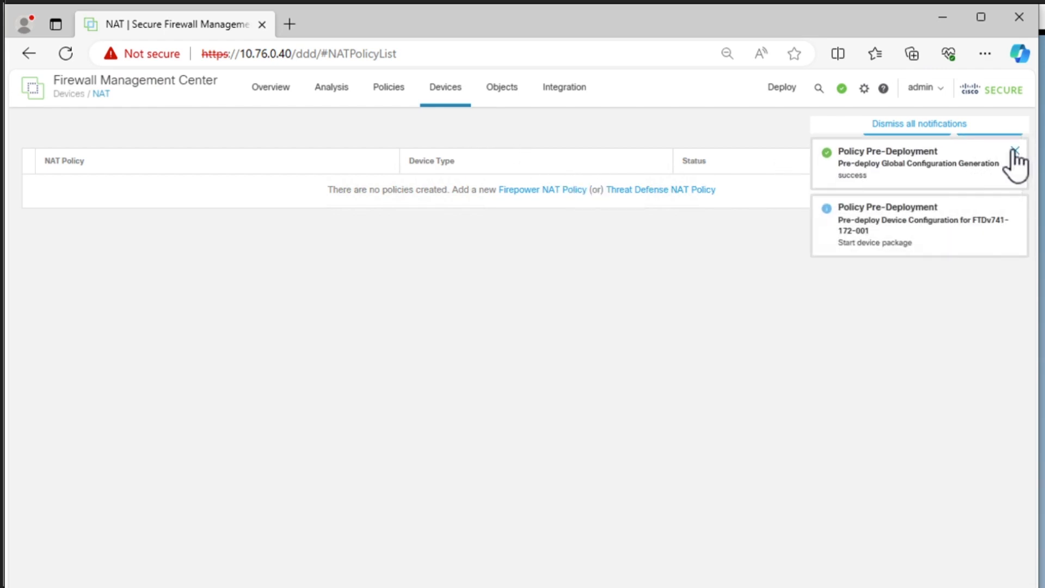
click(1014, 151)
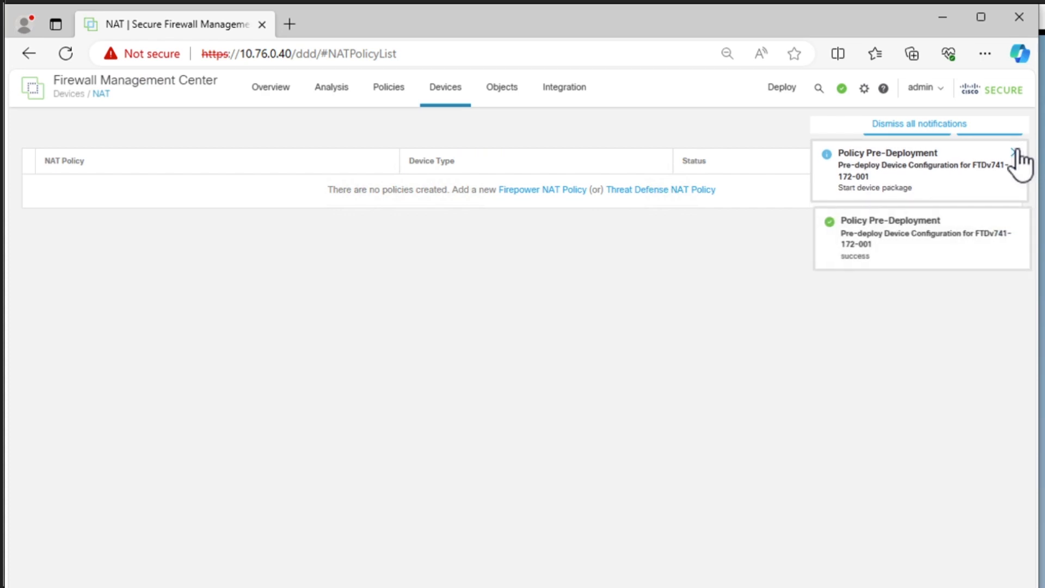
click(1015, 152)
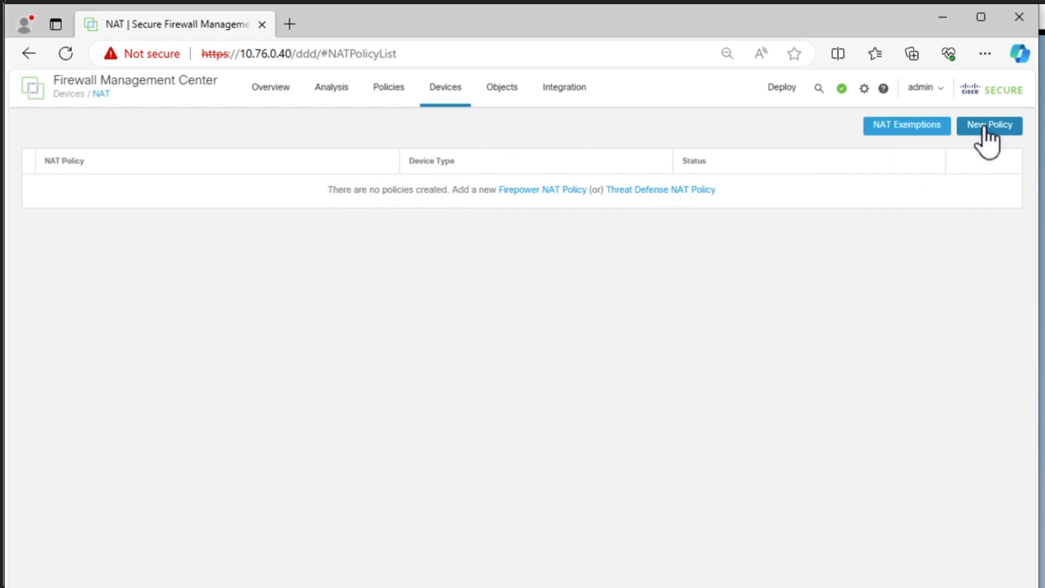
click(984, 127)
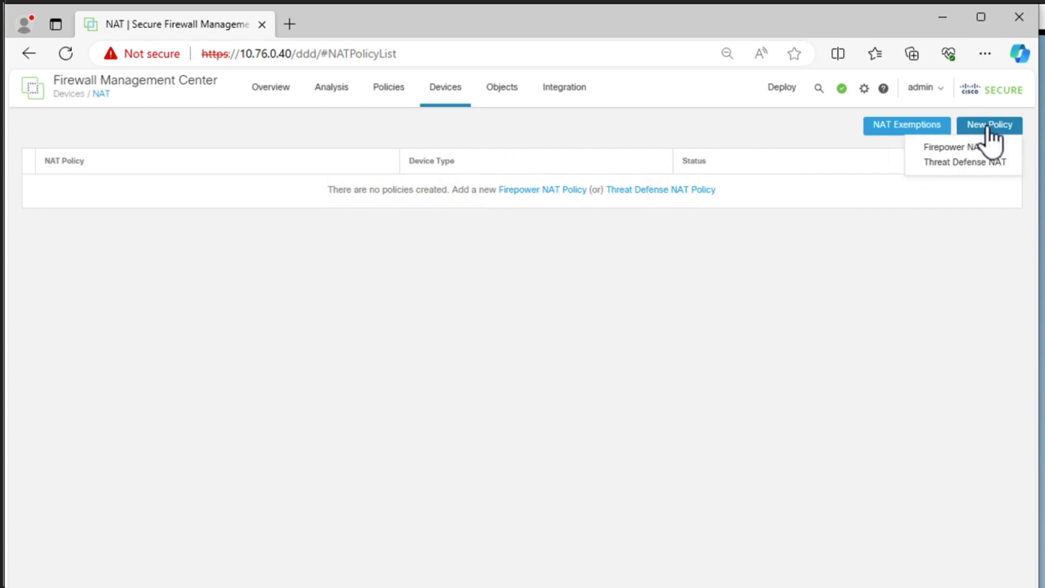
click(970, 164)
- Name the new NAT policy NAT-InsidetoOutside
click(329, 245)
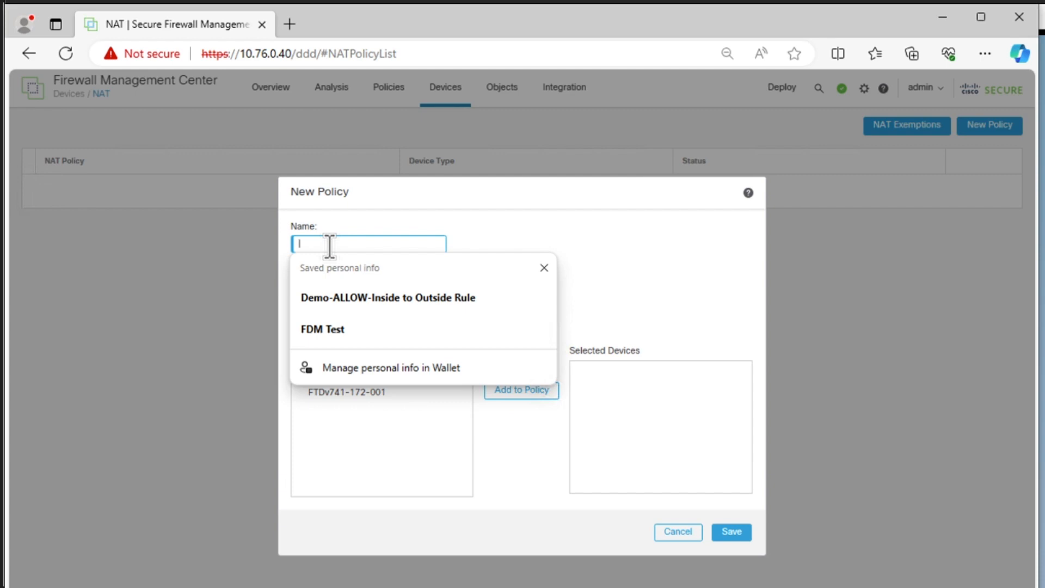
text(Default)
key(BackSpace)
key(BackSpace)
key(BackSpace)
key(BackSpace)
key(BackSpace)
key(BackSpace)
key(BackSpace)
text(NAT-Outside)
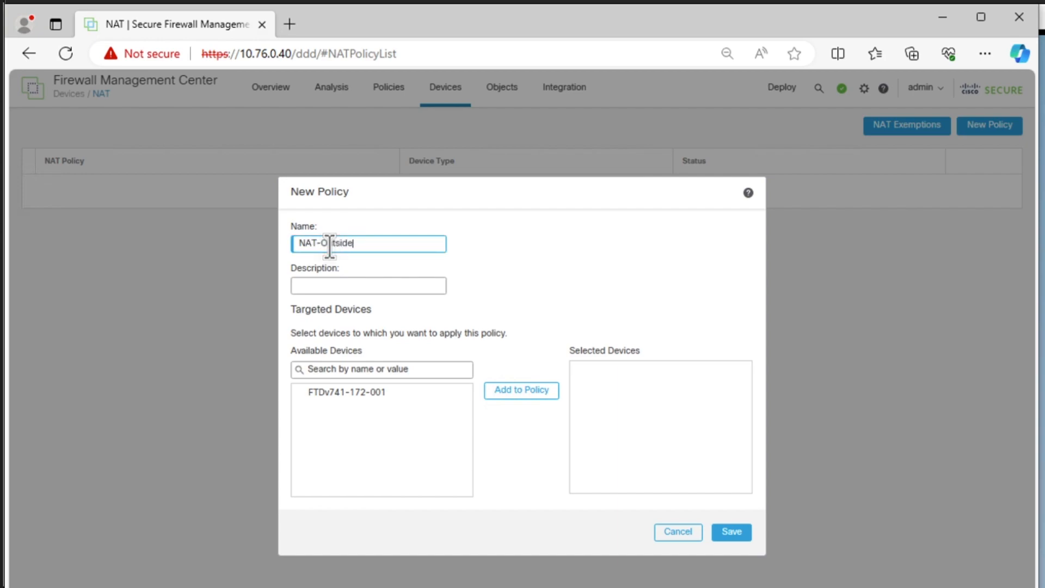
key(BackSpace)
key(BackSpace)
key(BackSpace)
key(BackSpace)
key(BackSpace)
key(BackSpace)
key(BackSpace)
text(InsidetoOutside)
- Set the NAT policy's description to Allow Port address translation through outside
click(383, 288)
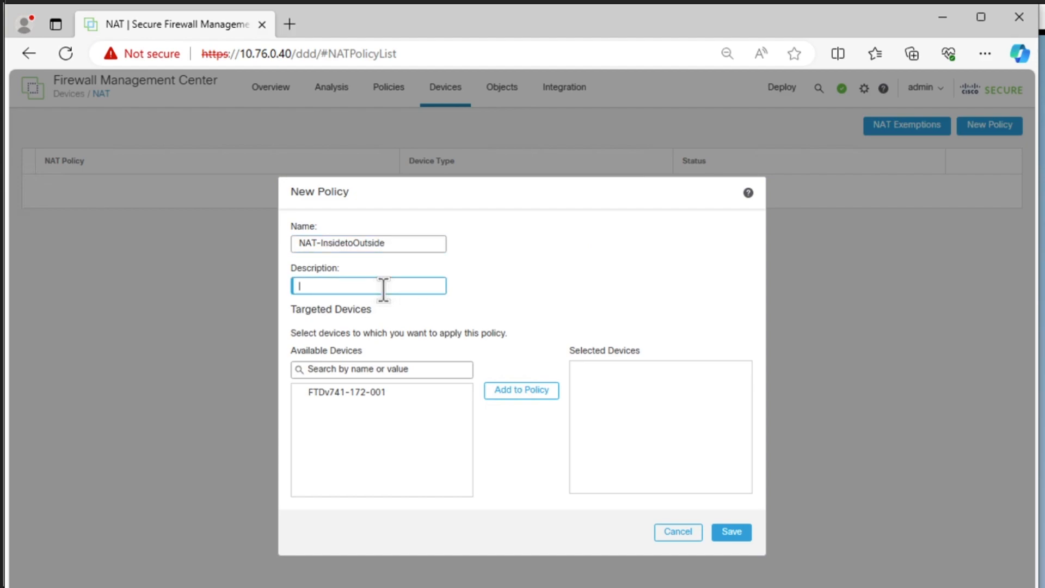
text(Allow PAT)
key(BackSpace)
key(BackSpace)
text(ort )
text(address )
text(transa)
key(BackSpace)
key(BackSpace)
text(slation through d)
text(utside)
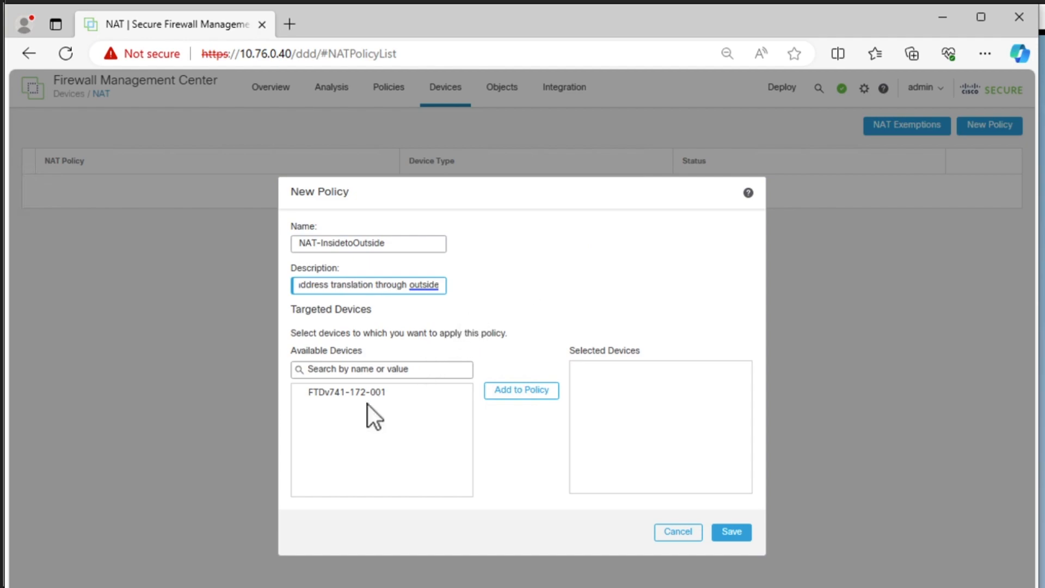
- Assign FTDv741-172-001 as the NAT policy's target device and save the policy
click(360, 400)
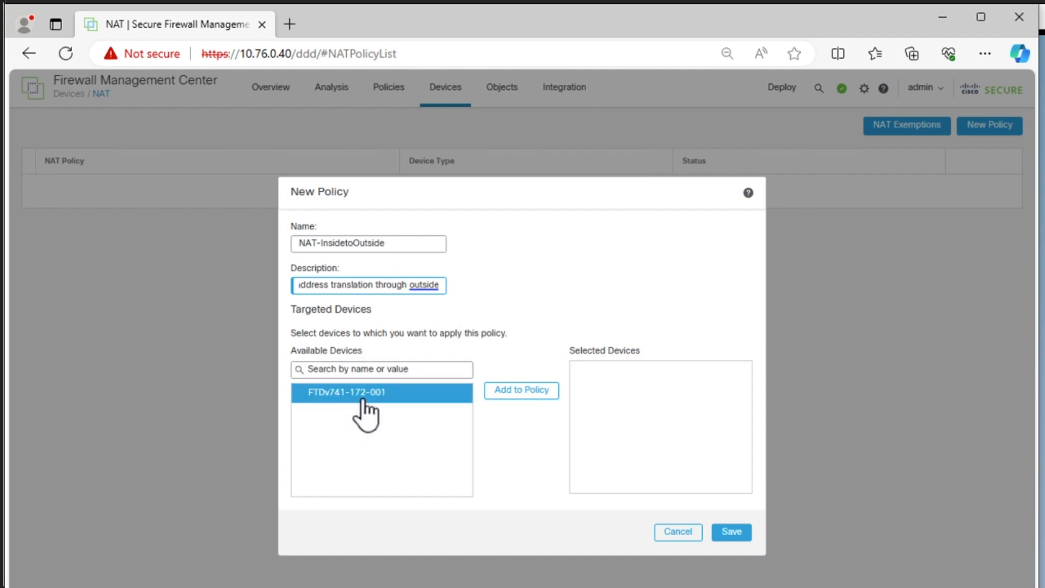
click(498, 400)
click(648, 374)
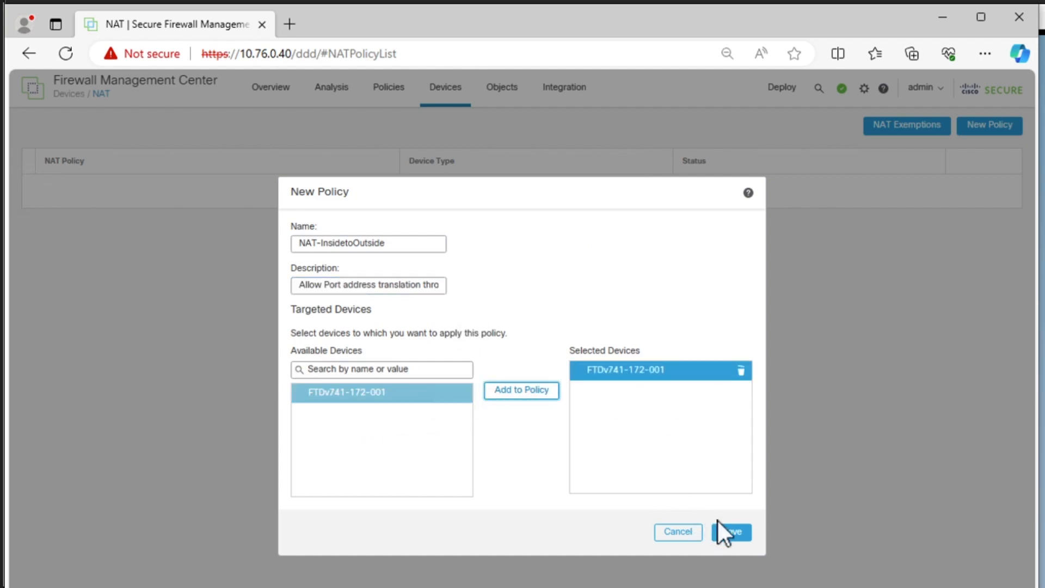
click(721, 529)
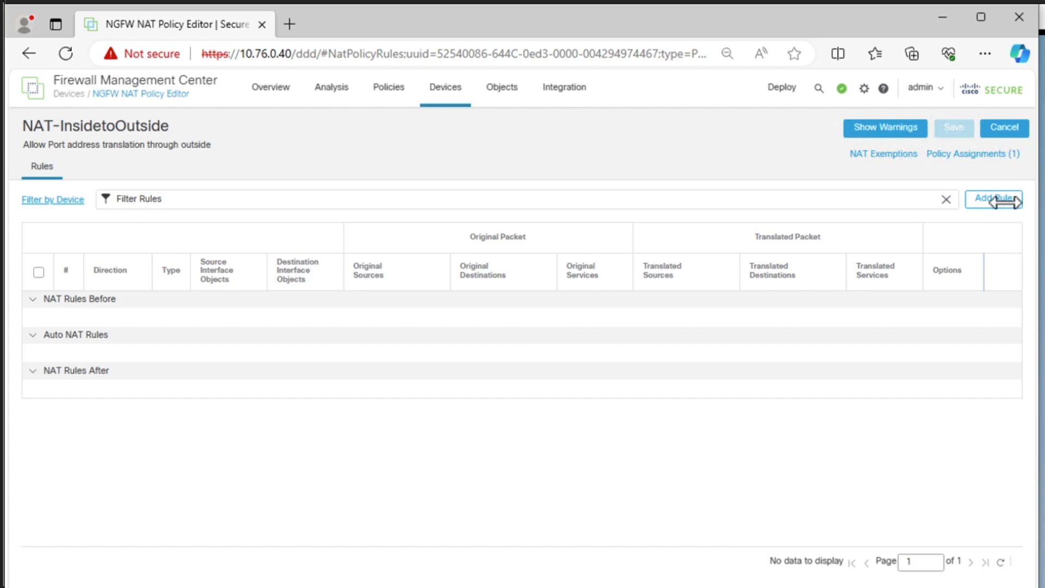
- Start a new rule in the NAT-InsidetoOutside policy as an Auto NAT Rule of type Dynamic
click(995, 200)
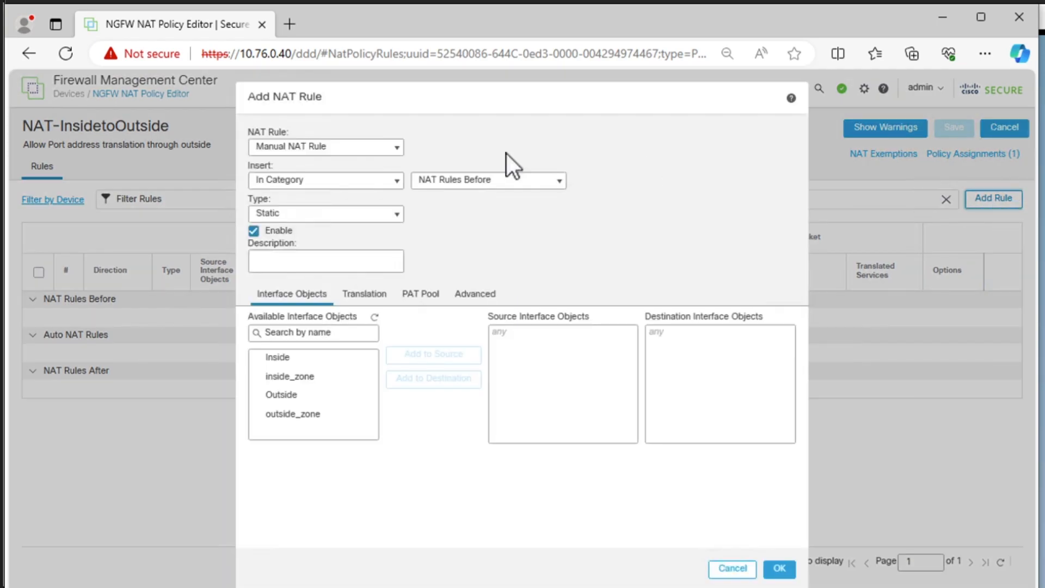
click(351, 154)
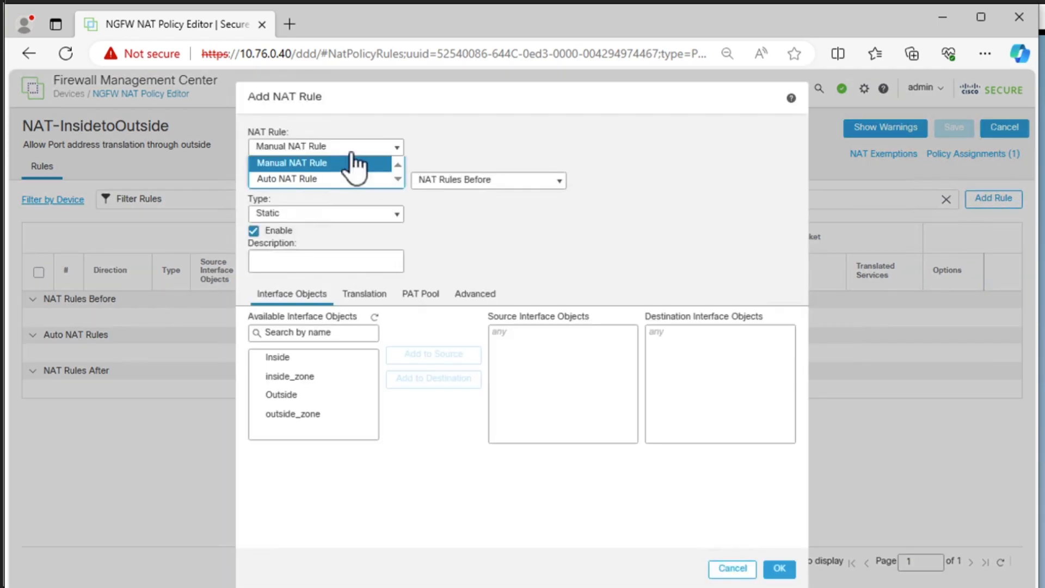
click(317, 177)
click(317, 181)
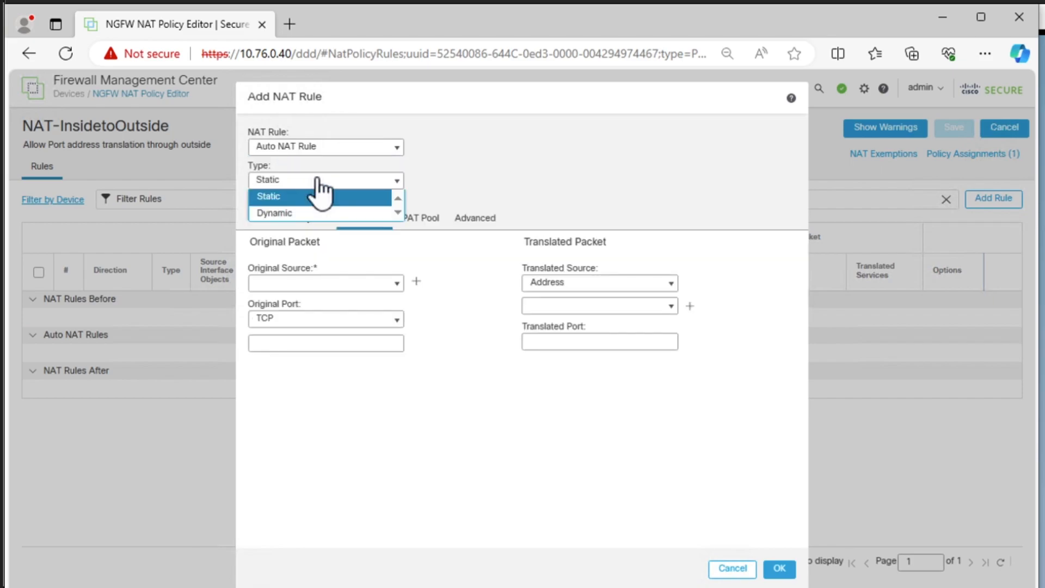
click(303, 214)
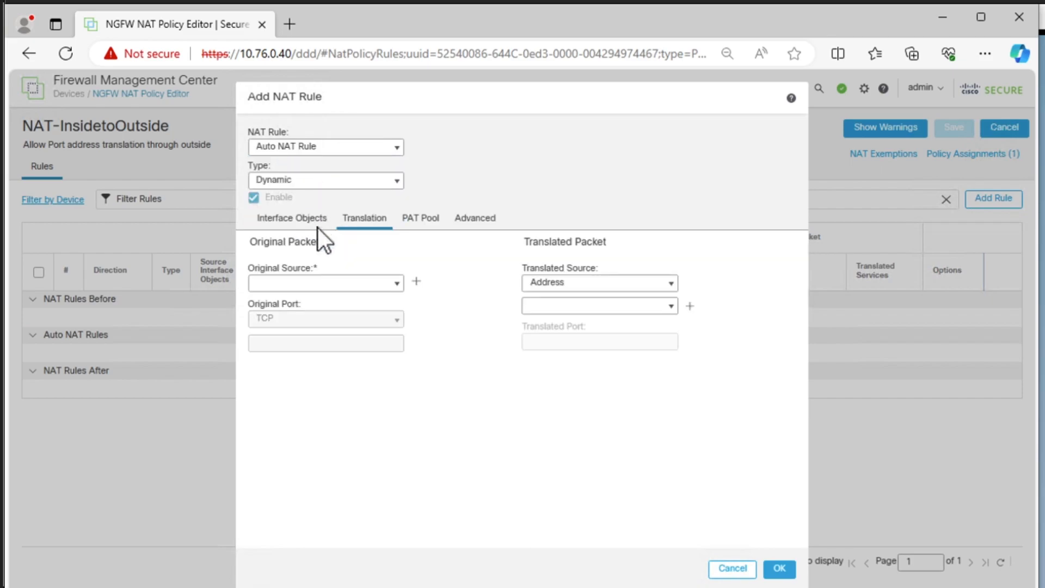
- Look through the existing network objects available as the NAT rule's original source
click(394, 284)
scroll(350, 392, down, 1)
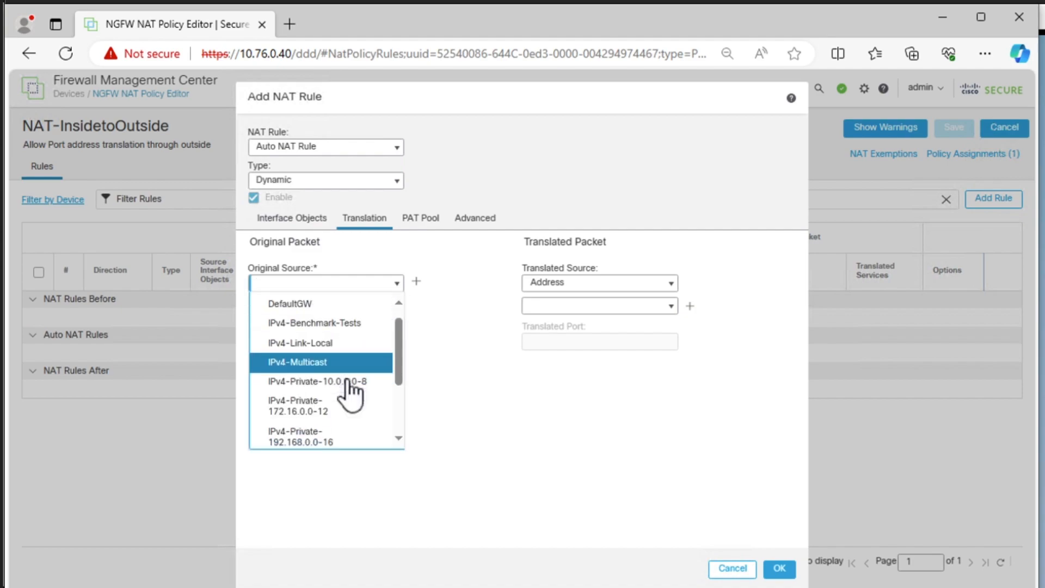
scroll(350, 392, down, 4)
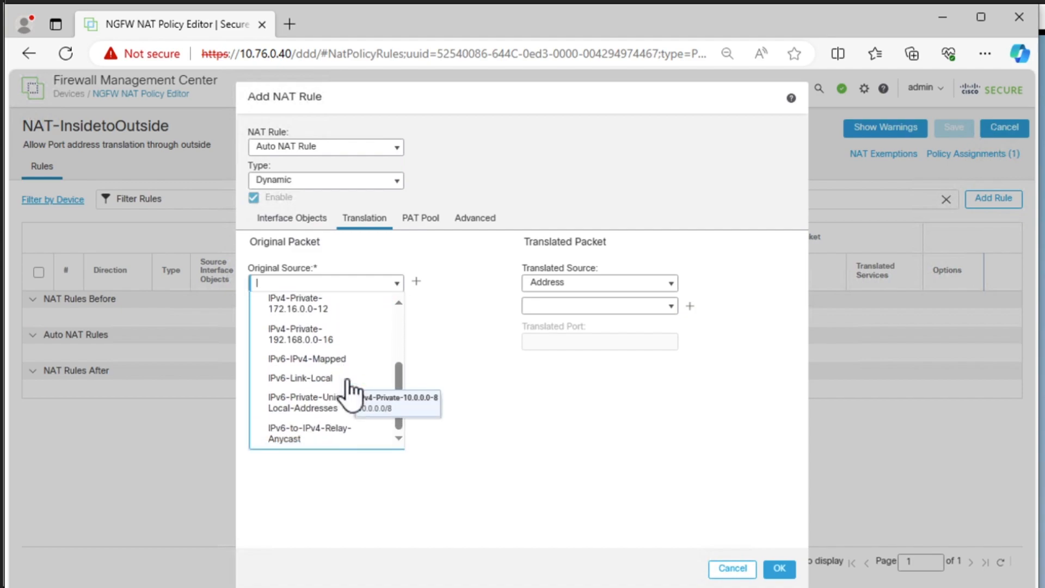
scroll(350, 392, up, 4)
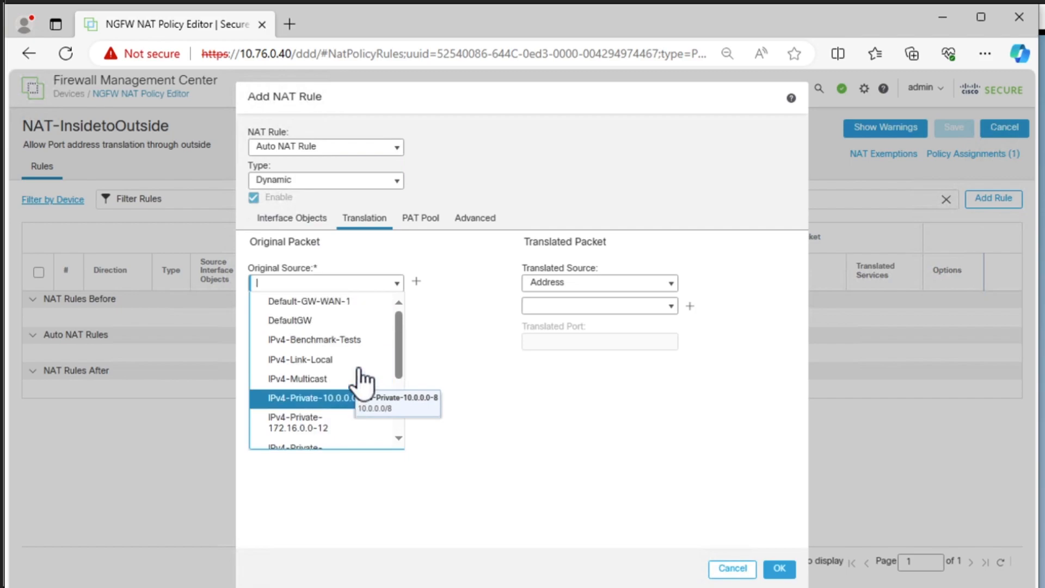
scroll(355, 389, down, 1)
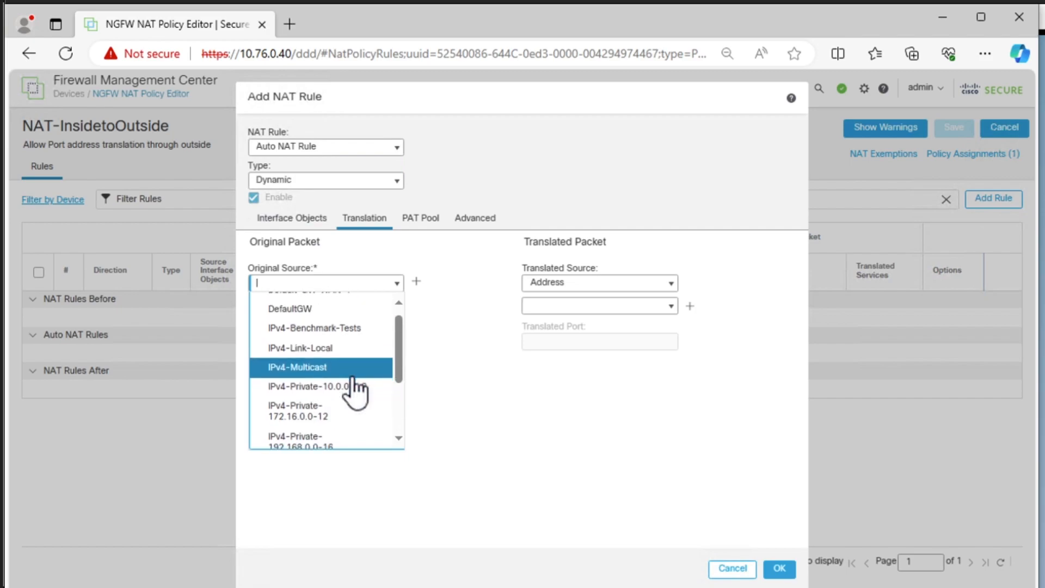
scroll(355, 389, down, 4)
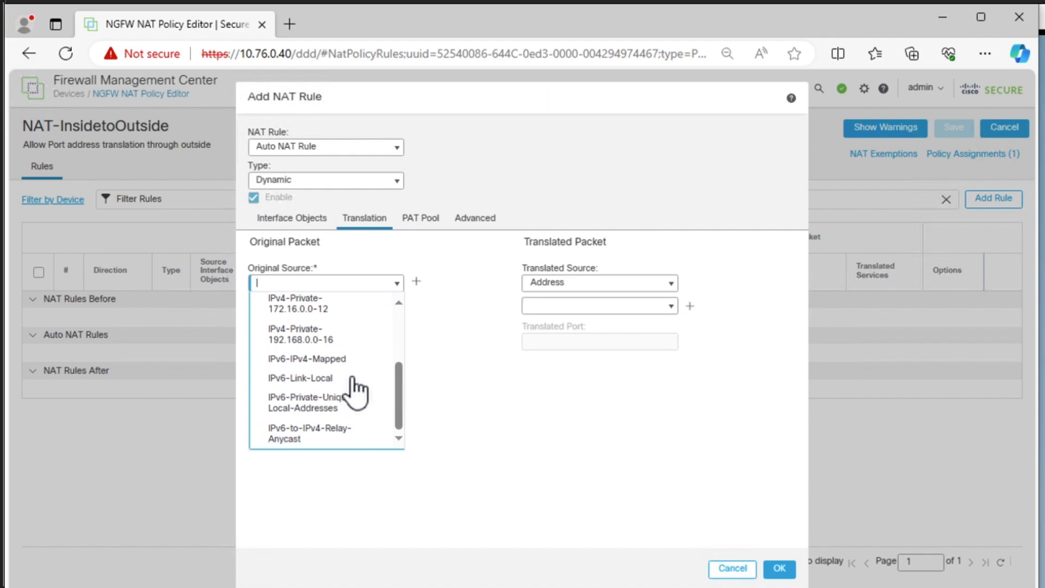
scroll(355, 389, up, 5)
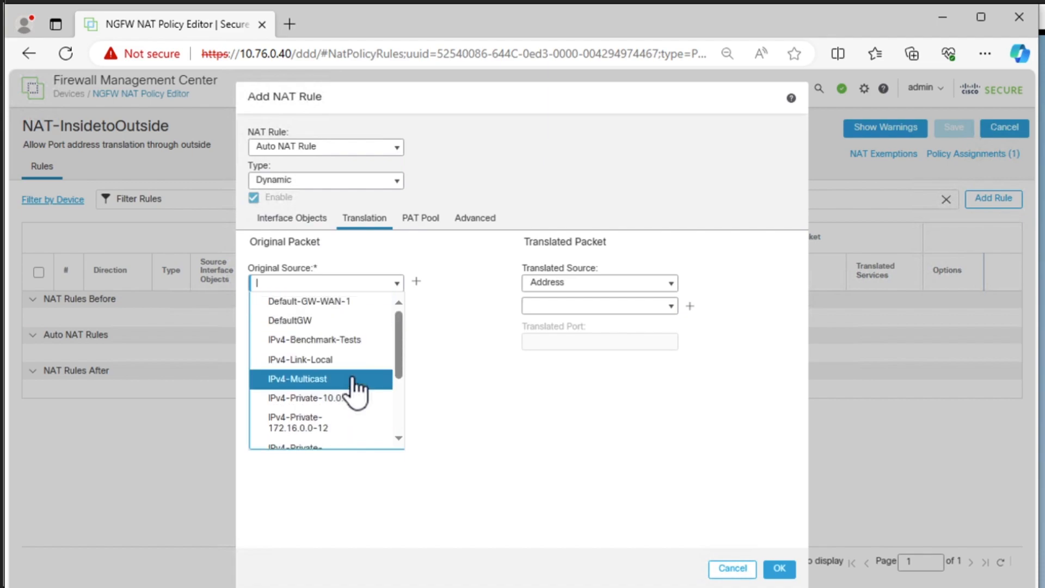
- Start a new network object for the rule's original source and name it Any-ipv4-LAN
click(416, 283)
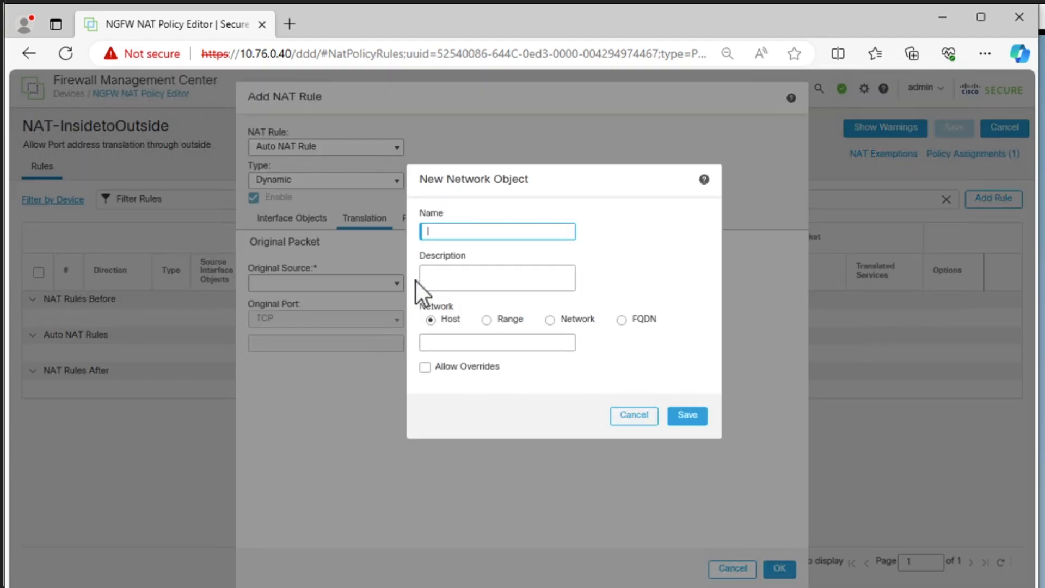
click(450, 231)
text(Any-Ipv4-LANB)
key(BackSpace)
- Define the new object as a Network with the value 0.0.0.0/0 and save it as the original source
click(548, 325)
click(549, 322)
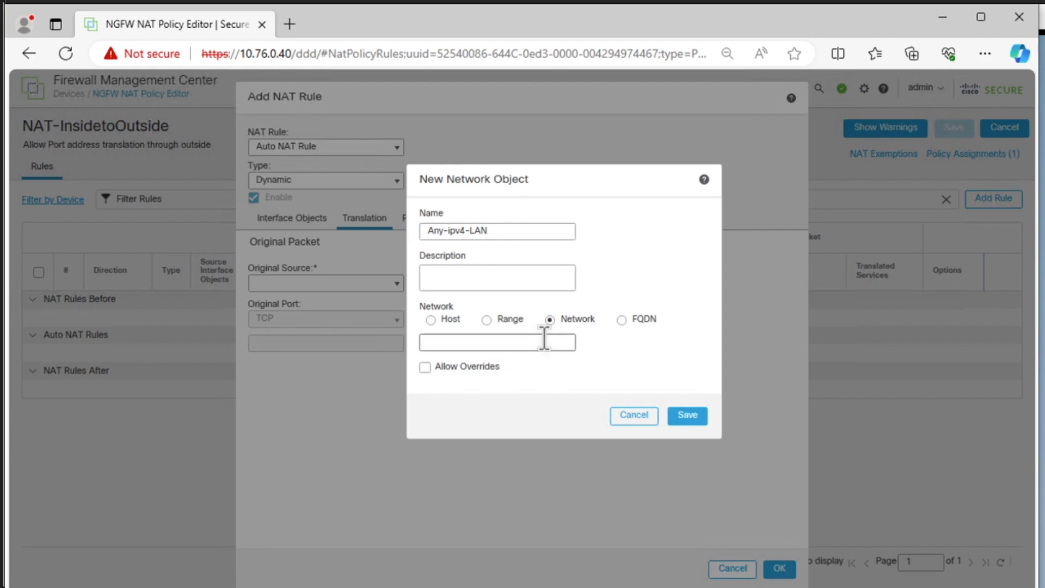
text(0.0.0.0)
key(BackSpace)
text(/2)
key(BackSpace)
text(0)
click(695, 420)
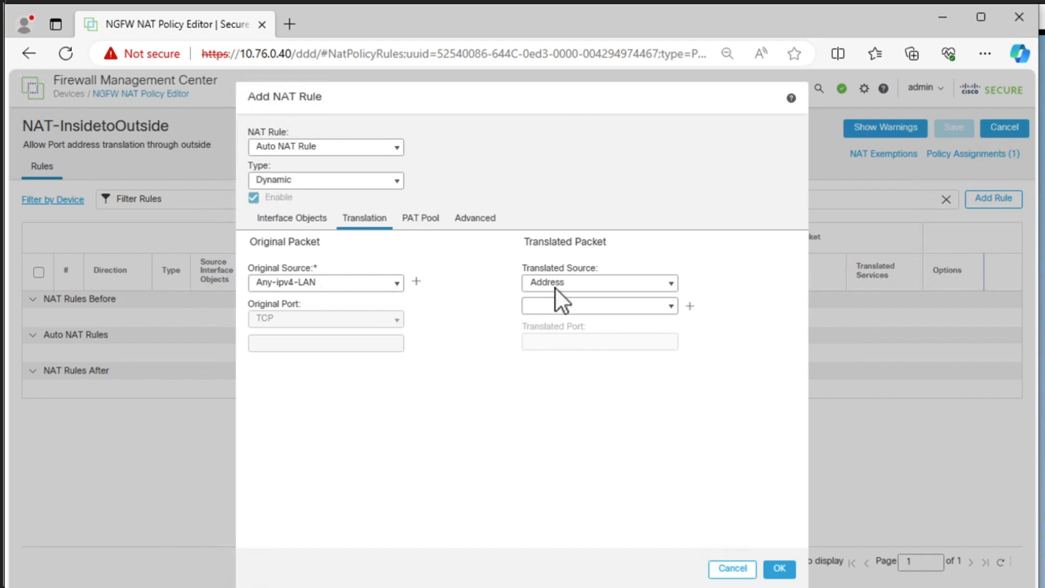
- Set the rule's translated source to Destination Interface IP and bring up its interface object settings
click(677, 284)
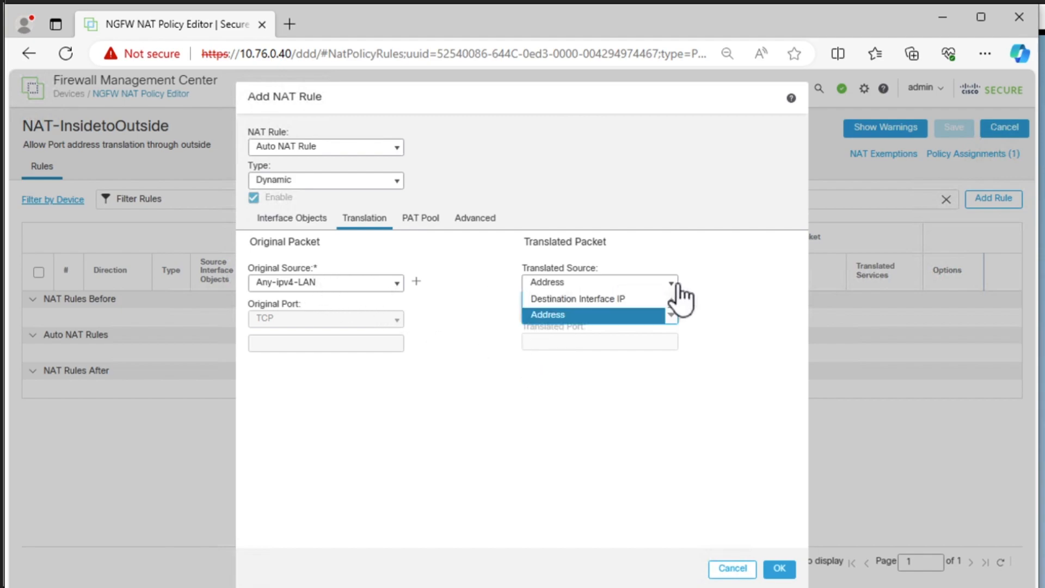
click(634, 300)
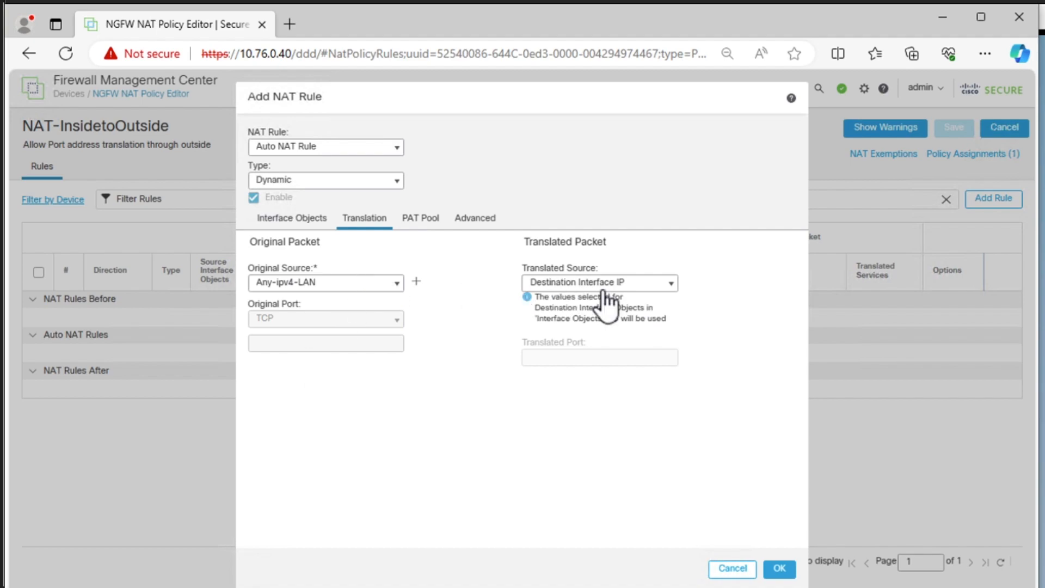
click(277, 220)
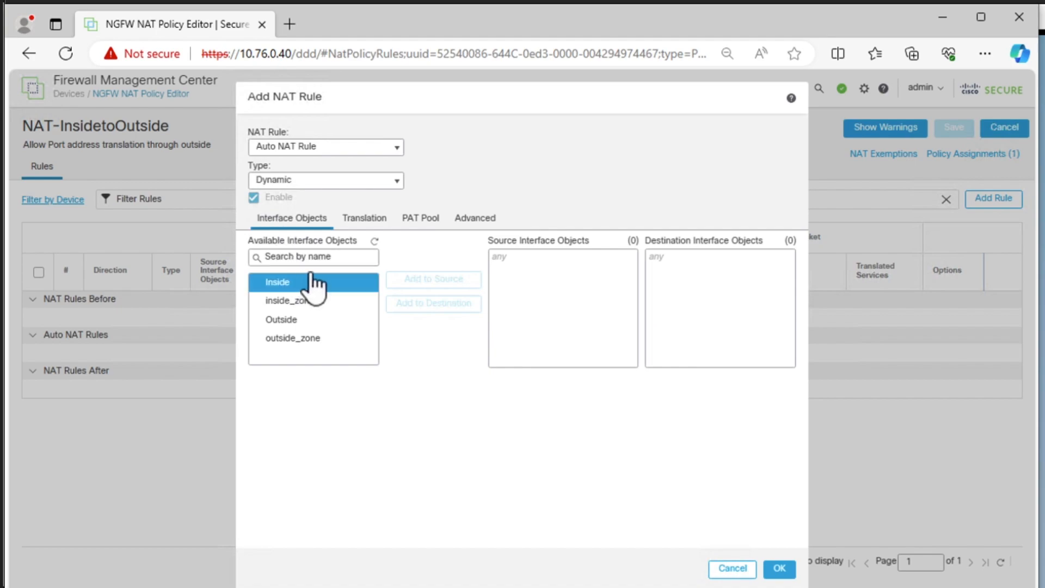
- Add Inside as the NAT rule's source interface object
click(309, 304)
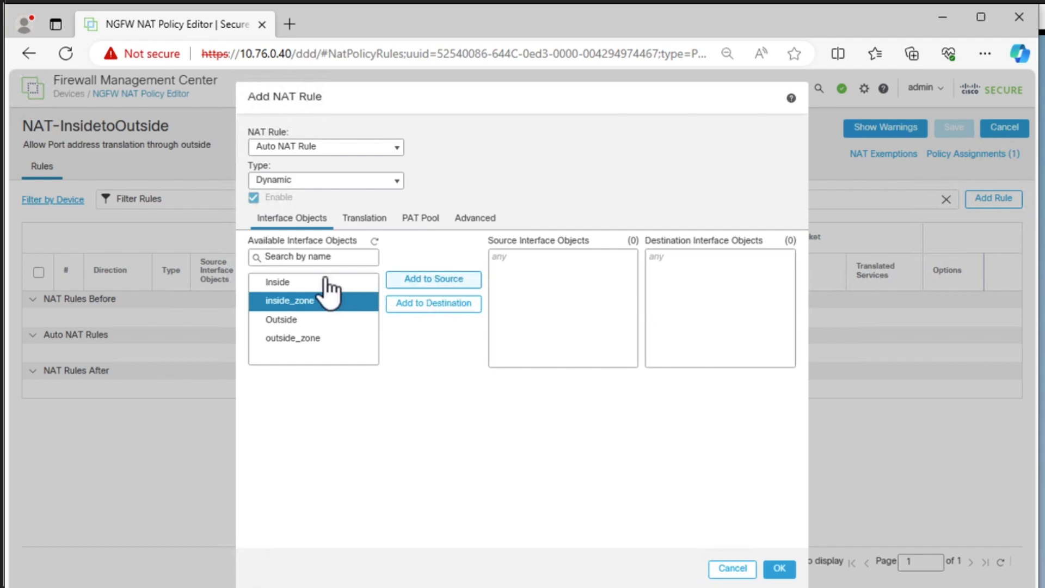
click(327, 282)
click(438, 283)
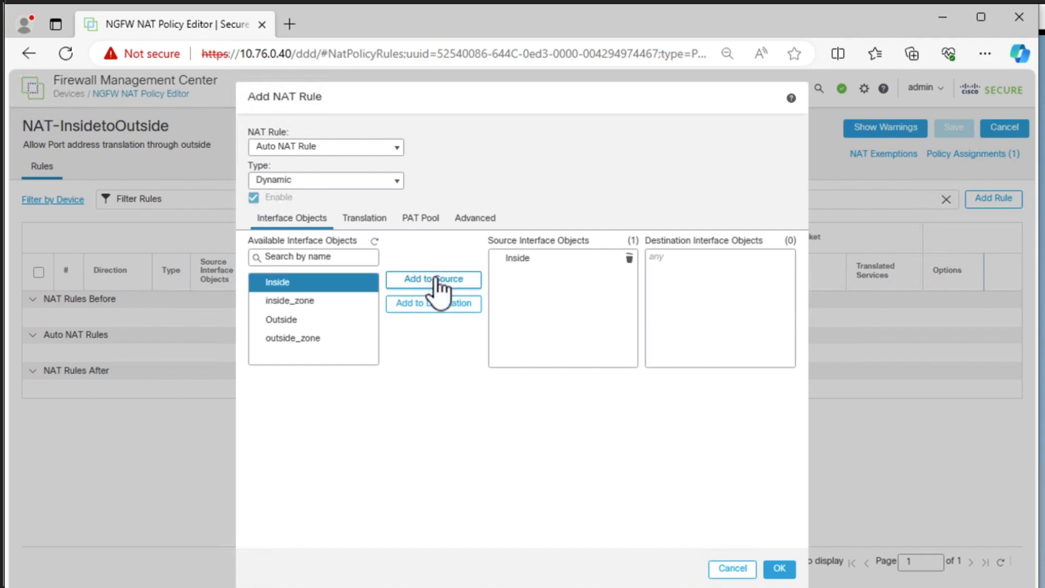
click(303, 321)
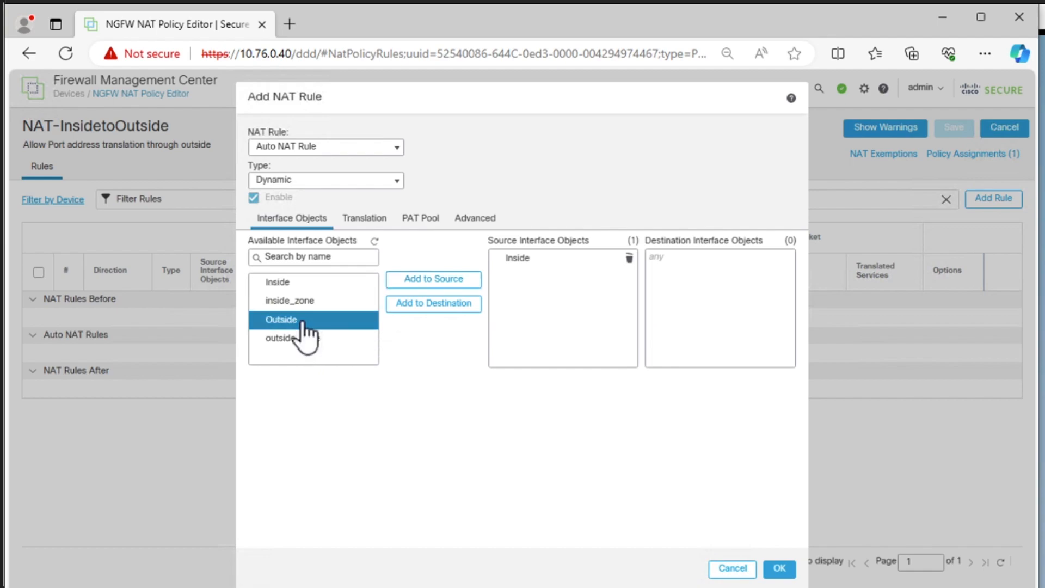
click(522, 261)
click(322, 320)
click(325, 283)
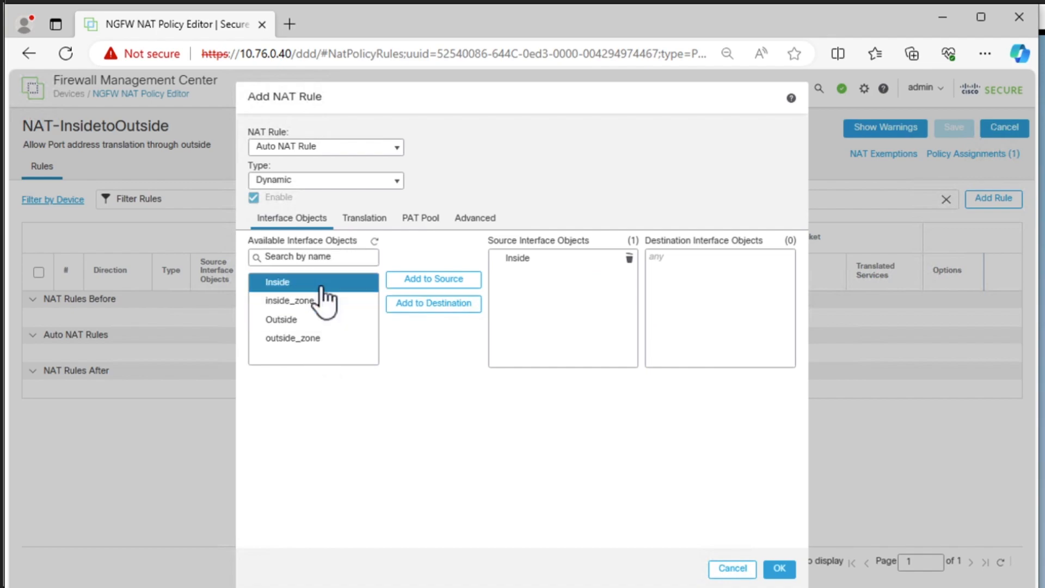
click(460, 282)
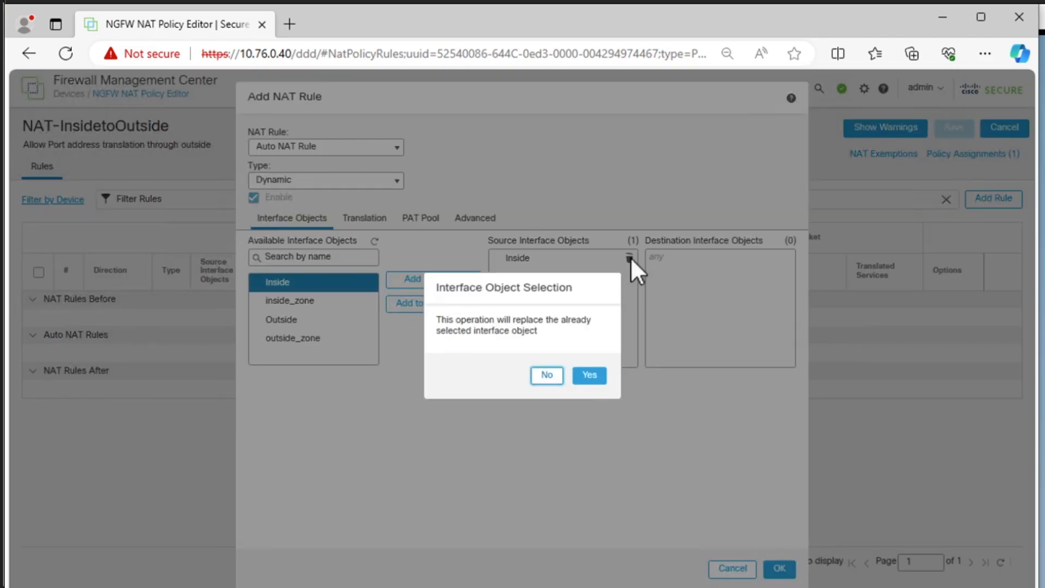
click(547, 375)
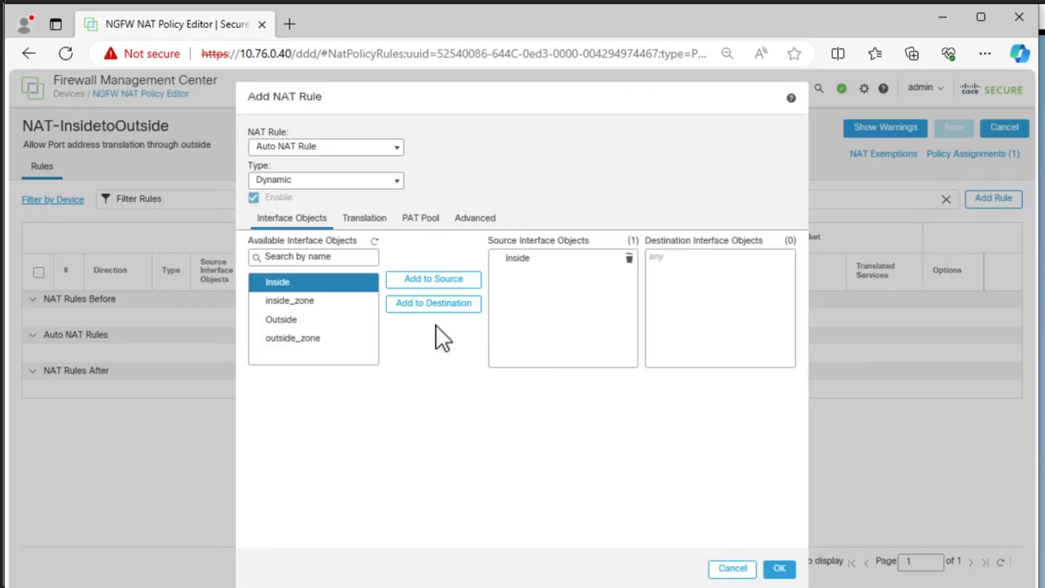
- Replace the NAT rule's source interface object with inside_zone
click(308, 301)
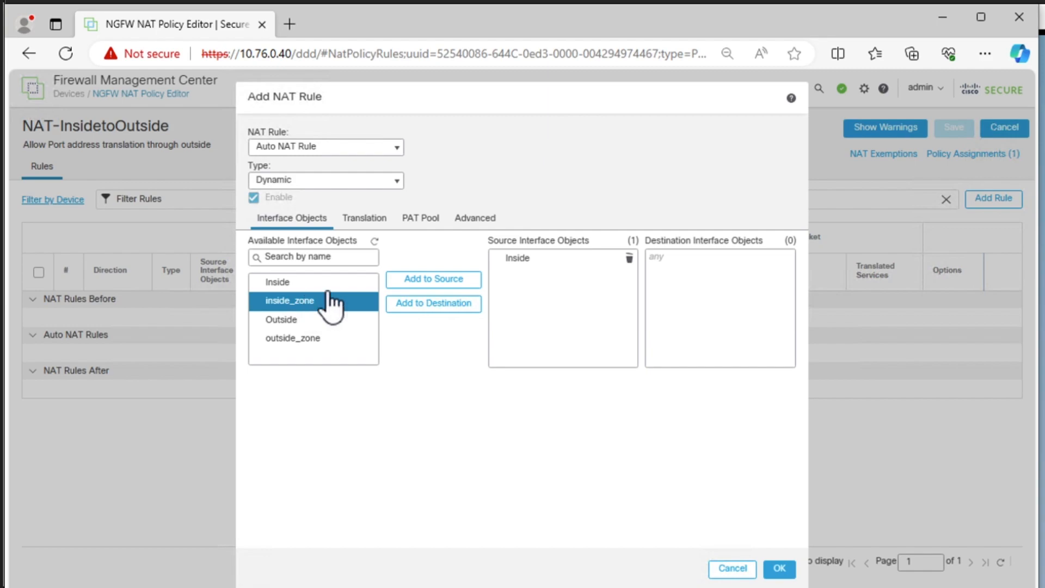
click(441, 279)
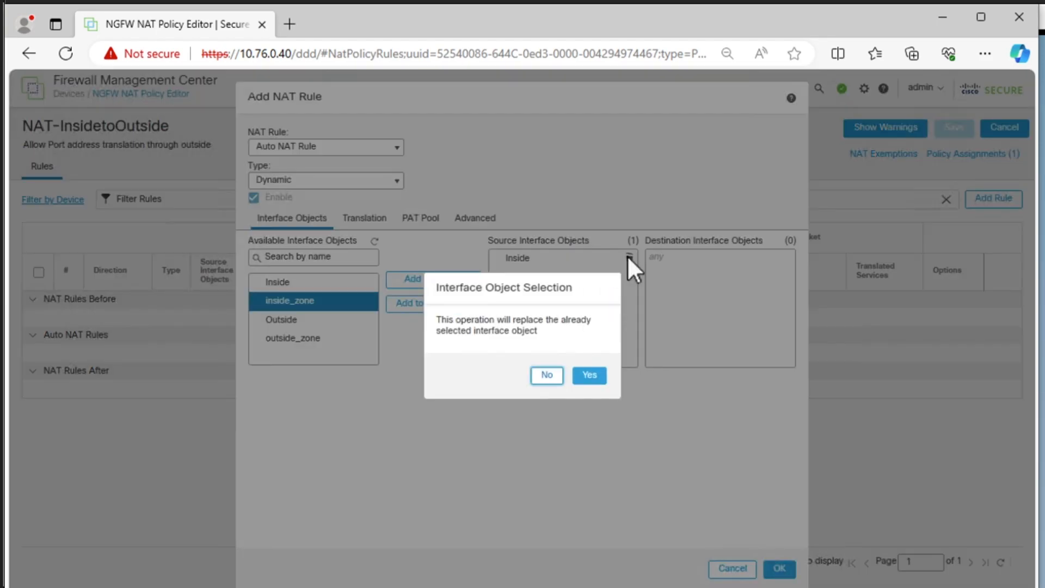
click(580, 375)
- Switch the rule's source interface object to outside_zone and back to inside_zone
click(284, 338)
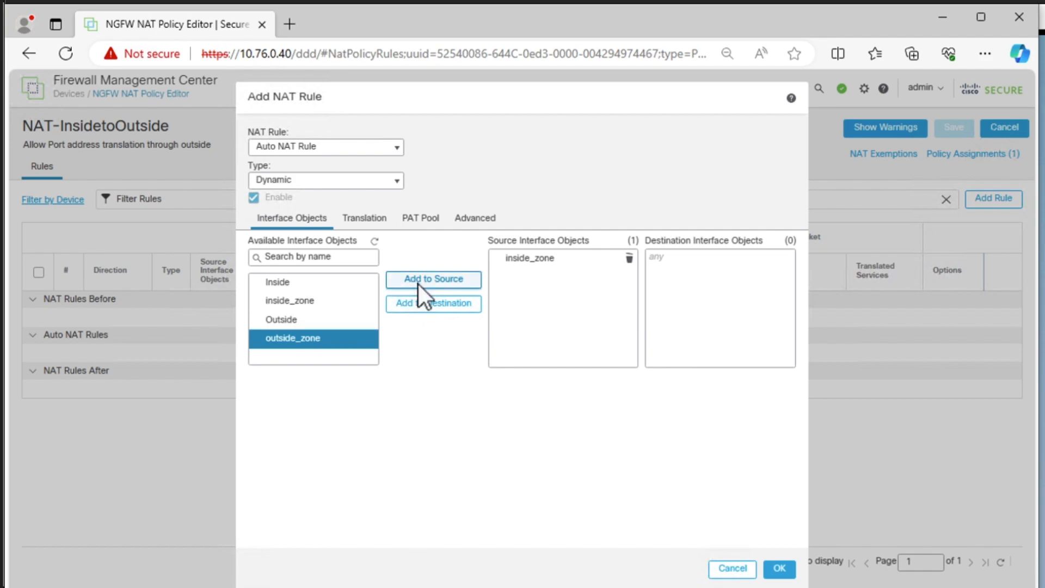
click(421, 280)
click(588, 377)
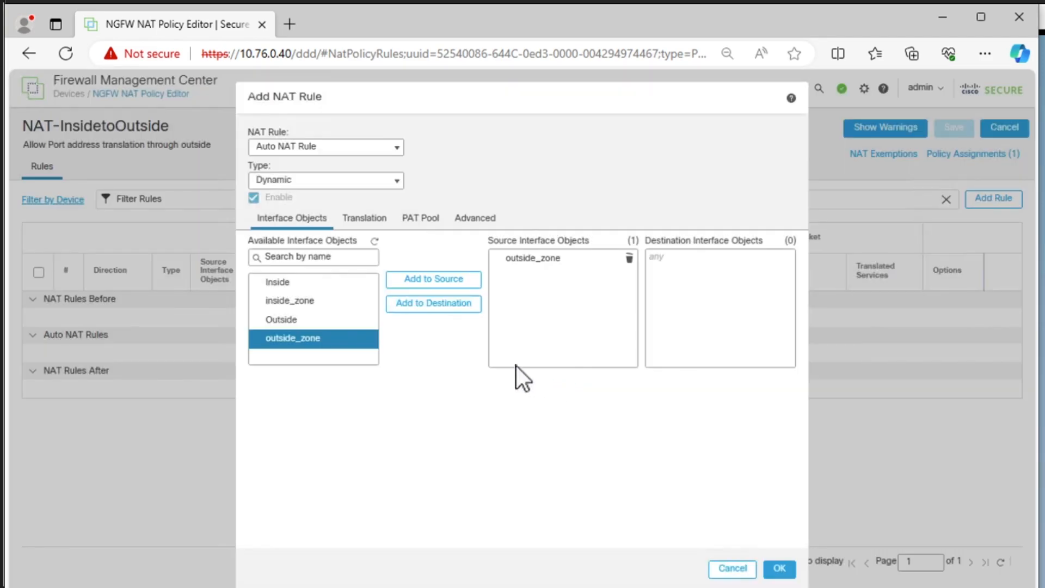
click(532, 262)
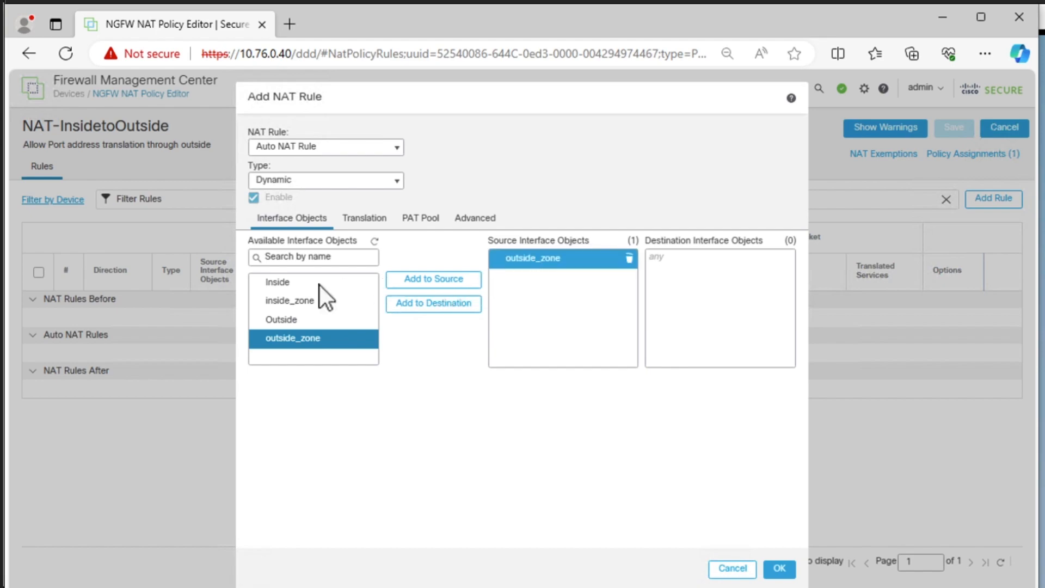
click(291, 302)
click(416, 279)
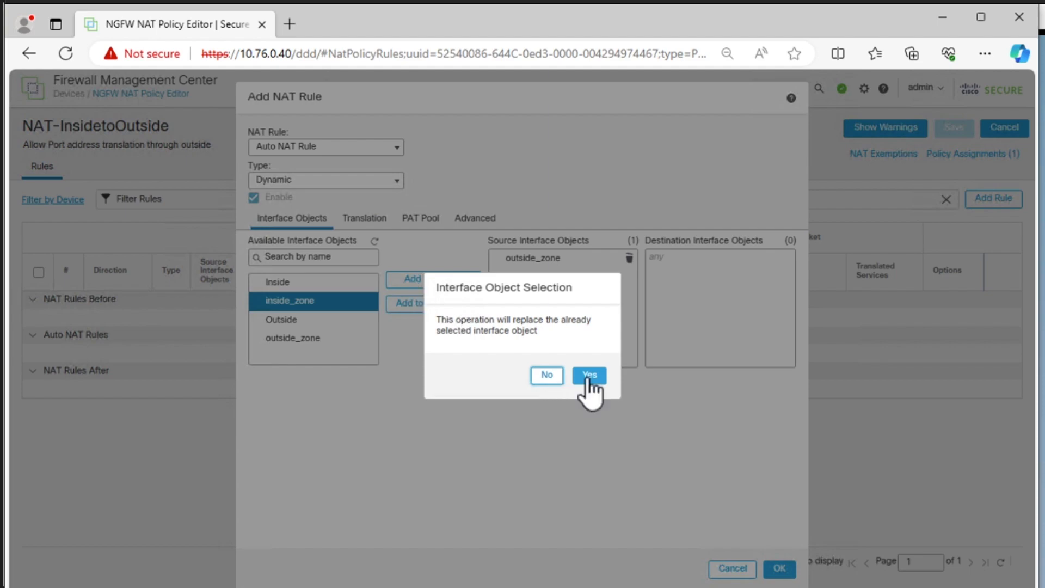
click(586, 376)
- Add outside_zone as the rule's destination interface object and confirm the new NAT rule
click(267, 339)
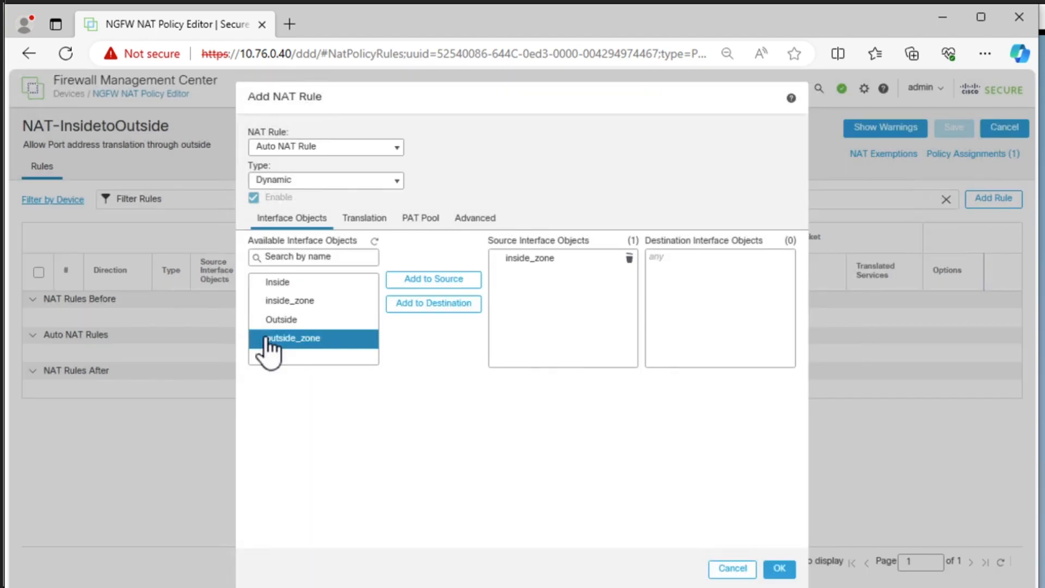
click(411, 280)
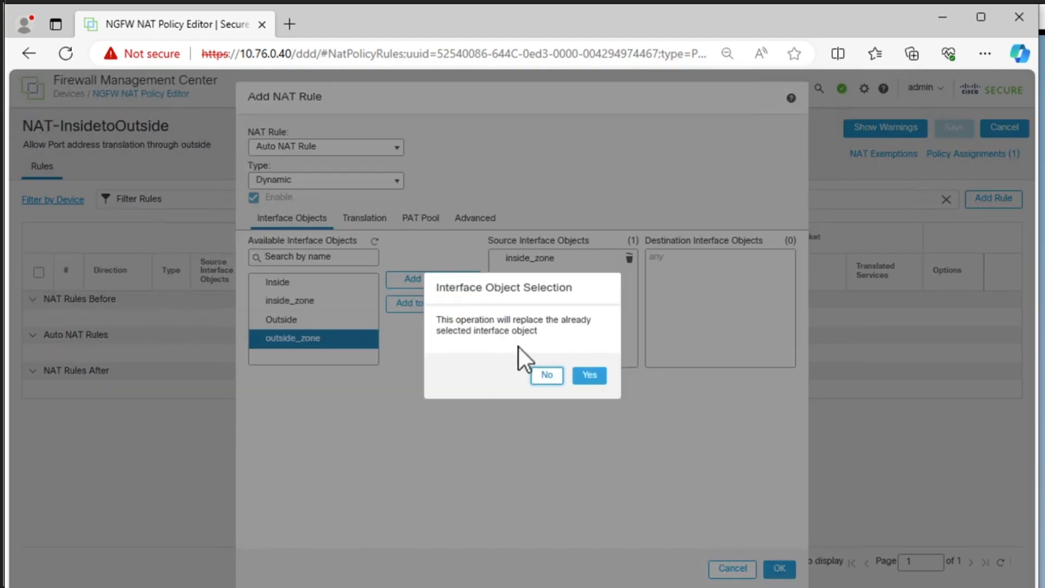
click(539, 375)
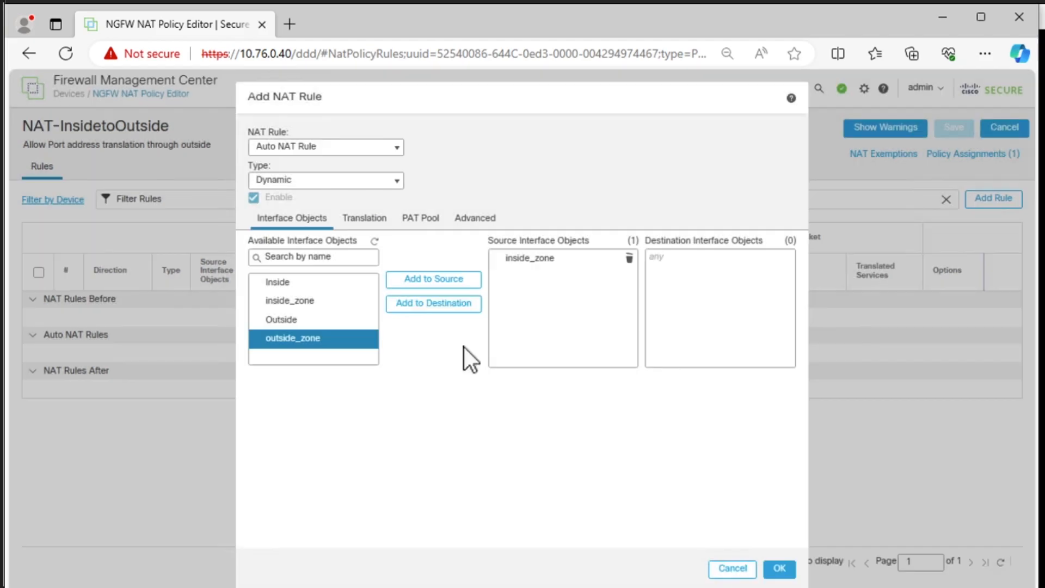
click(426, 309)
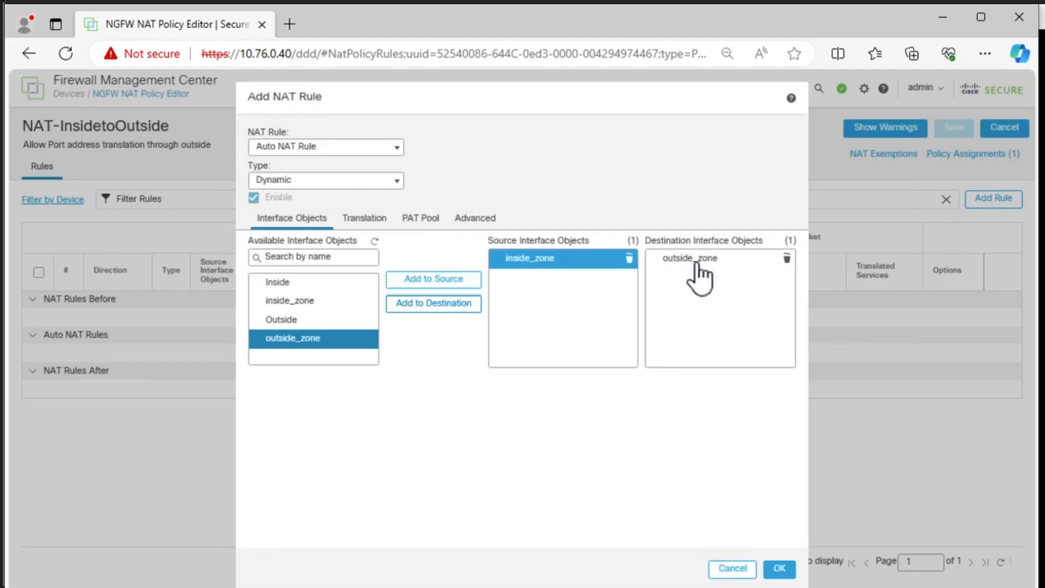
click(780, 569)
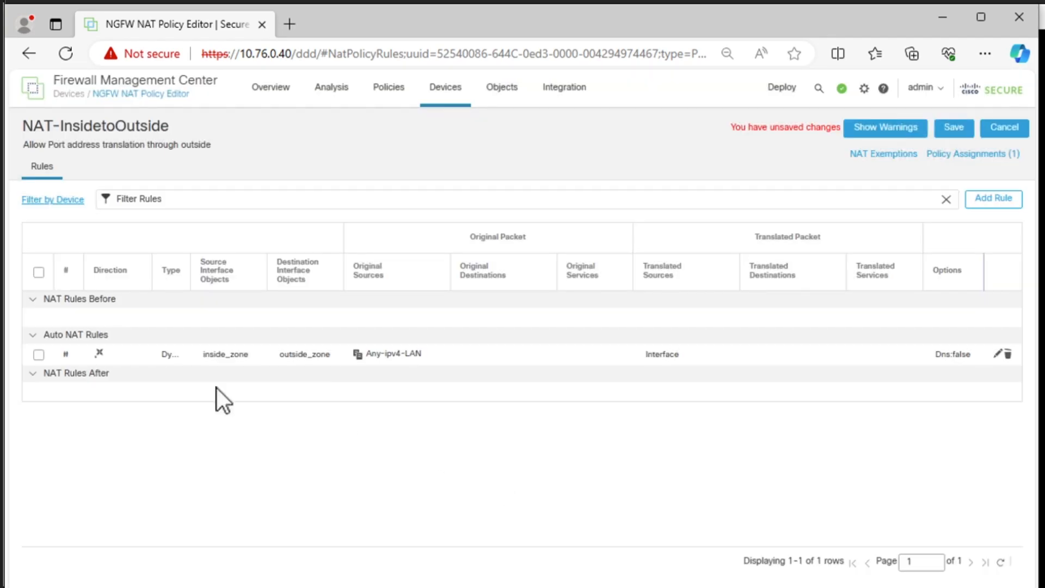
- Reopen the Auto NAT rule and review its interface objects, translation, PAT pool and advanced settings
click(64, 355)
click(1000, 358)
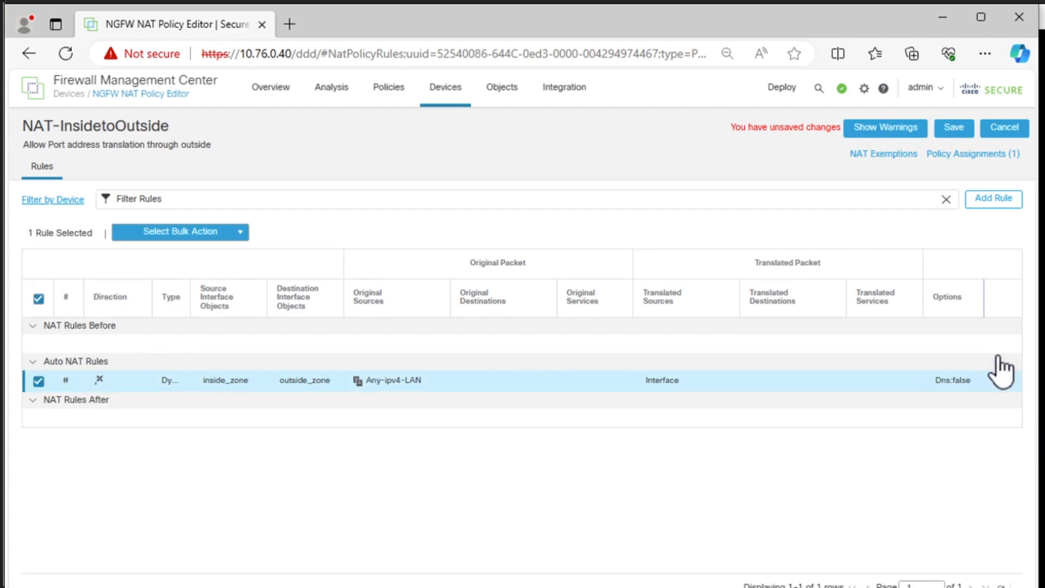
click(999, 380)
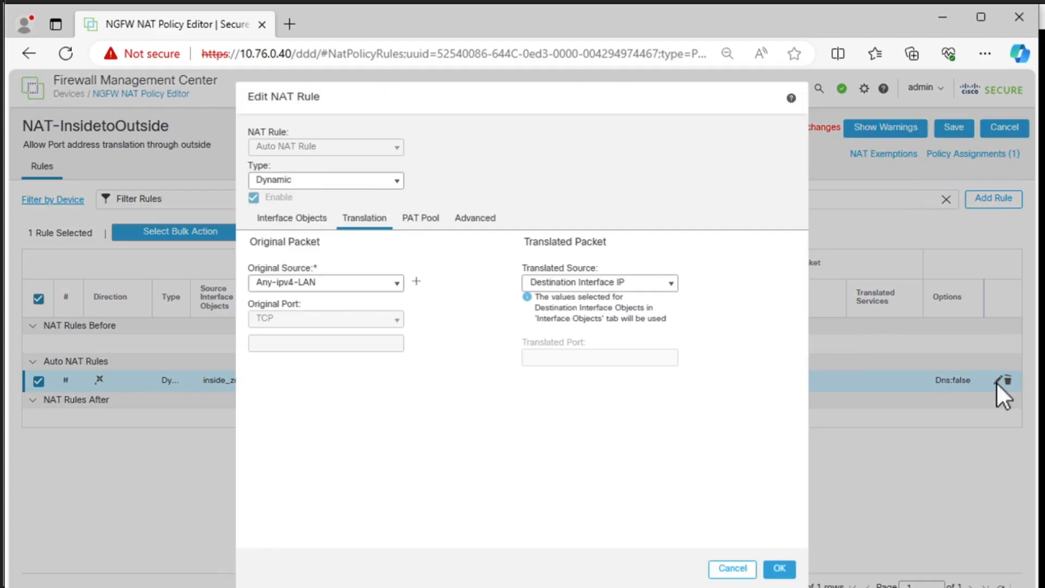
click(290, 215)
click(356, 220)
click(425, 223)
click(475, 221)
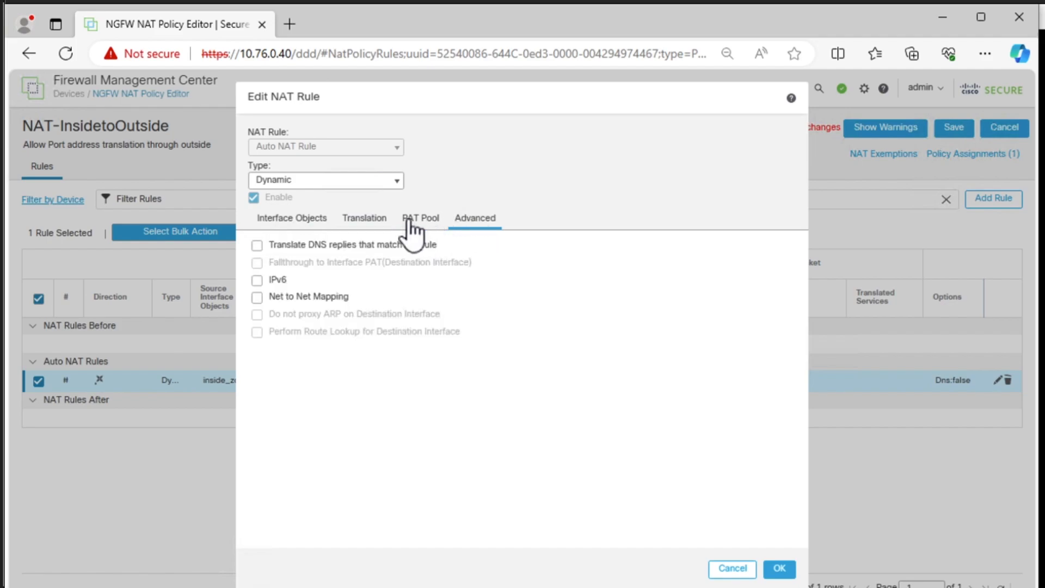
click(280, 221)
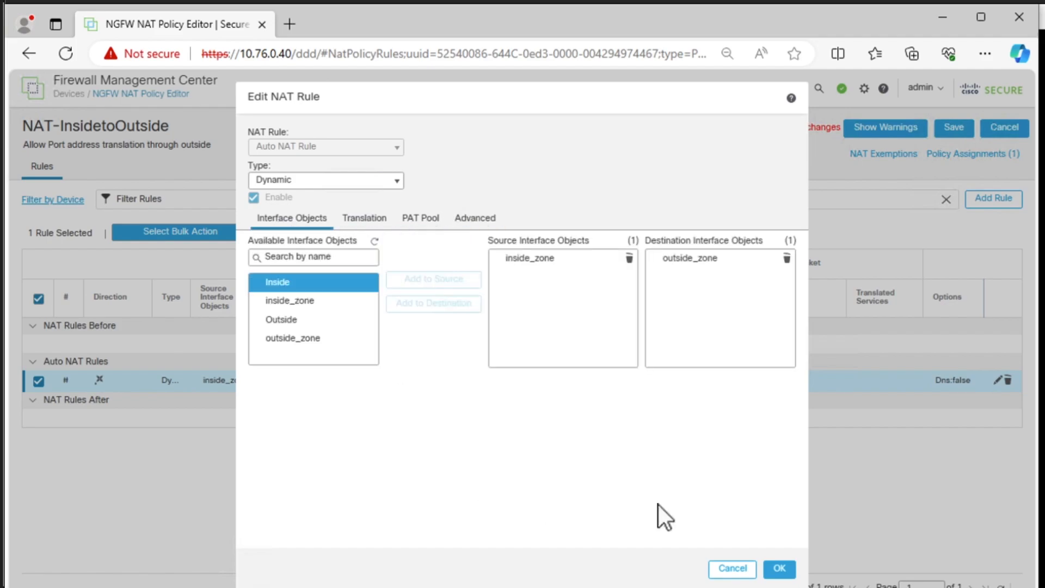
click(782, 569)
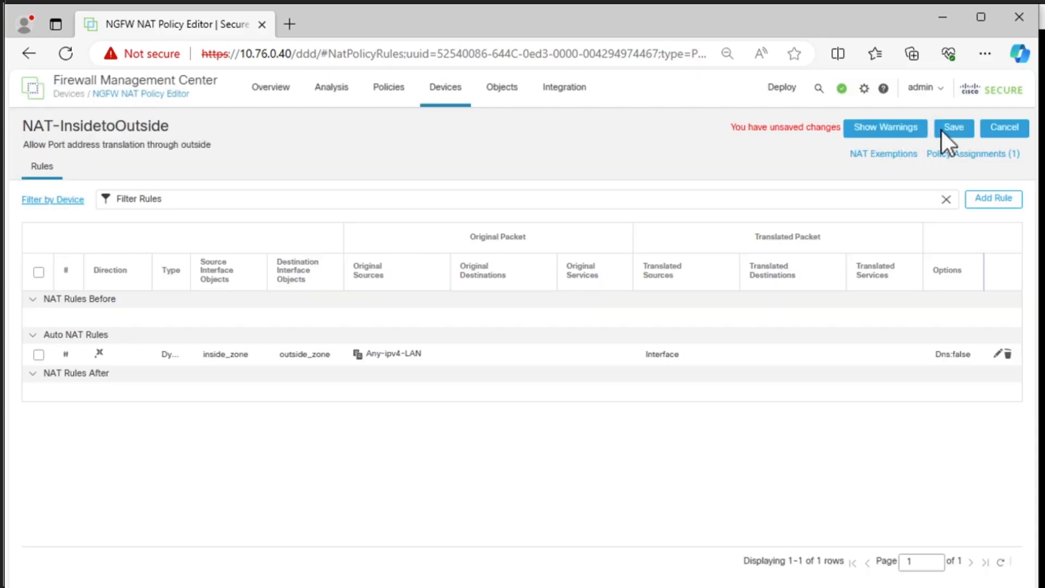
- Save the NAT-InsidetoOutside policy
click(946, 125)
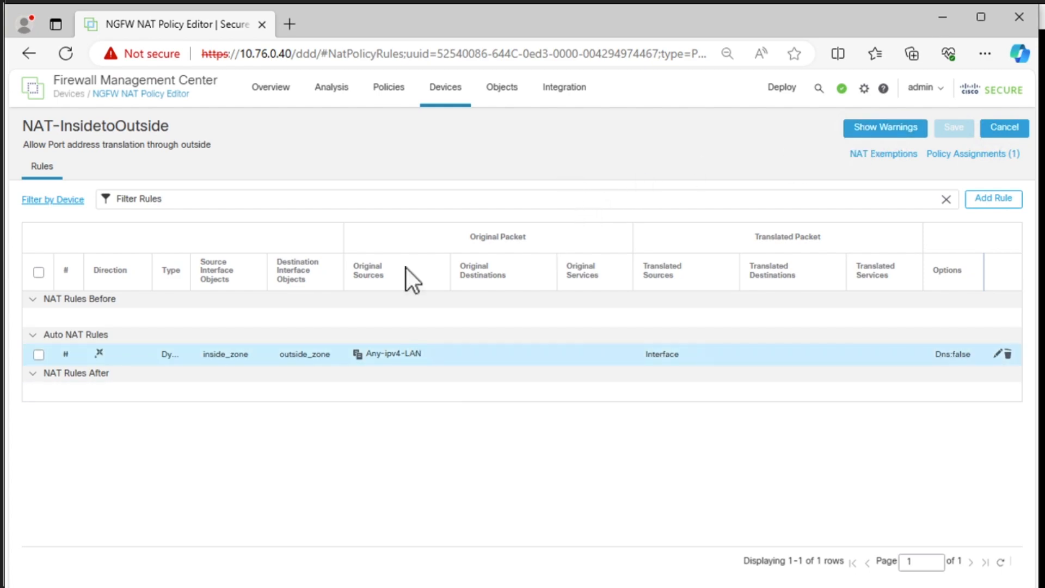
- Start a new access control policy named "Allow Inside Zone to Outside Zone"
click(395, 101)
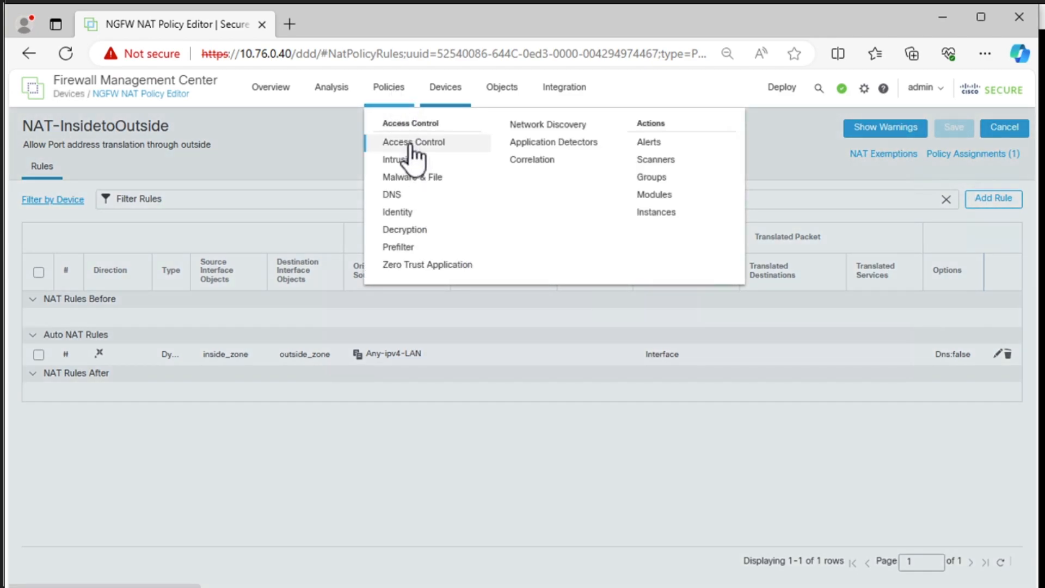
click(410, 145)
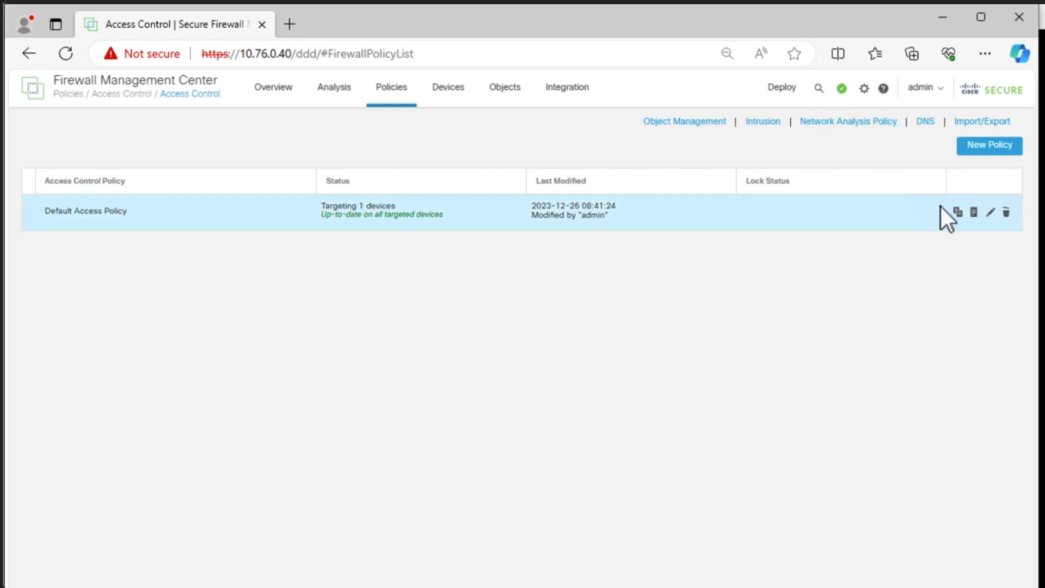
click(986, 148)
click(434, 160)
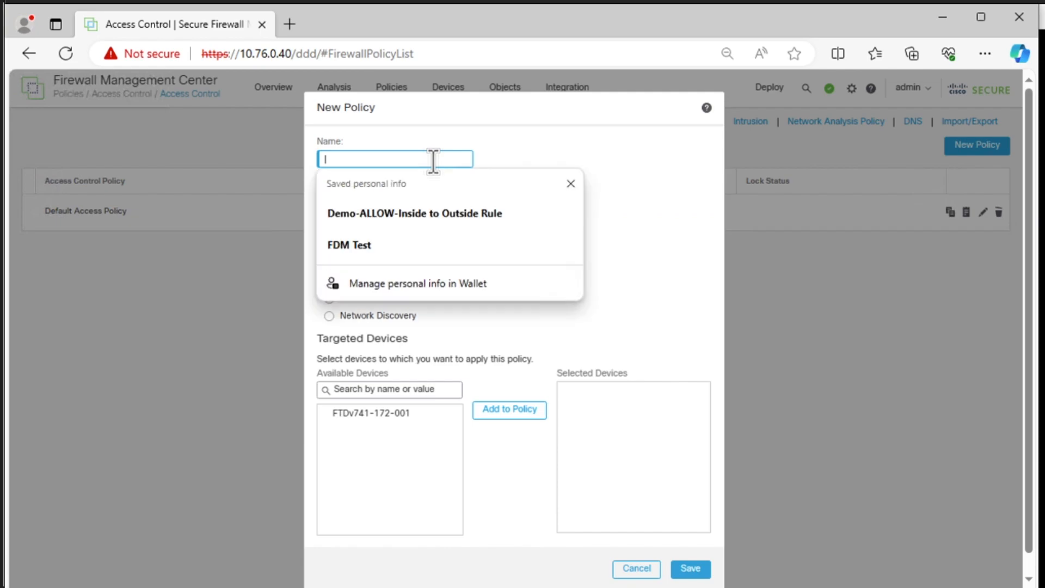
text(Allow)
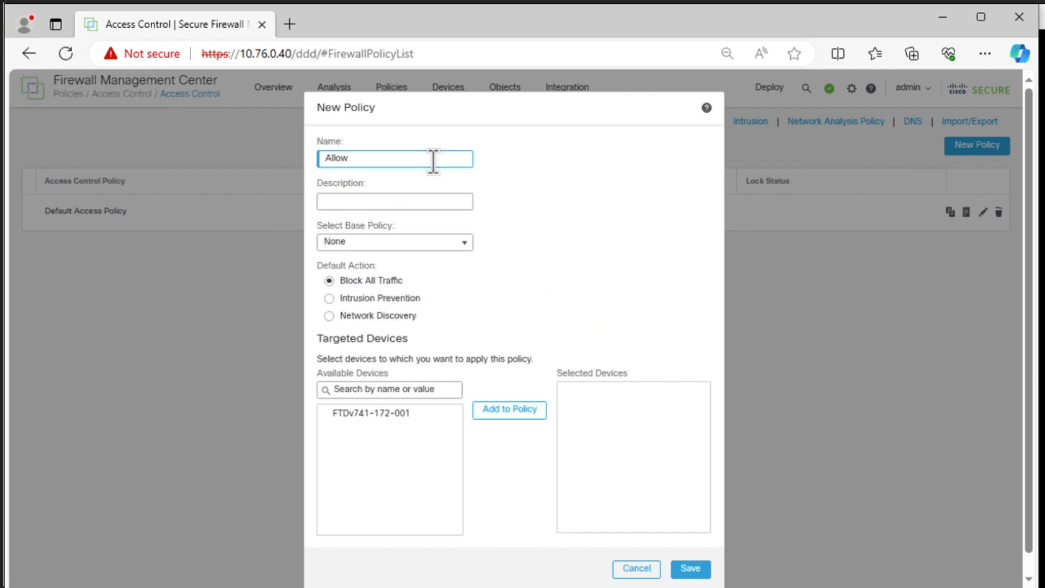
text( Inside Zone to Outside Zone)
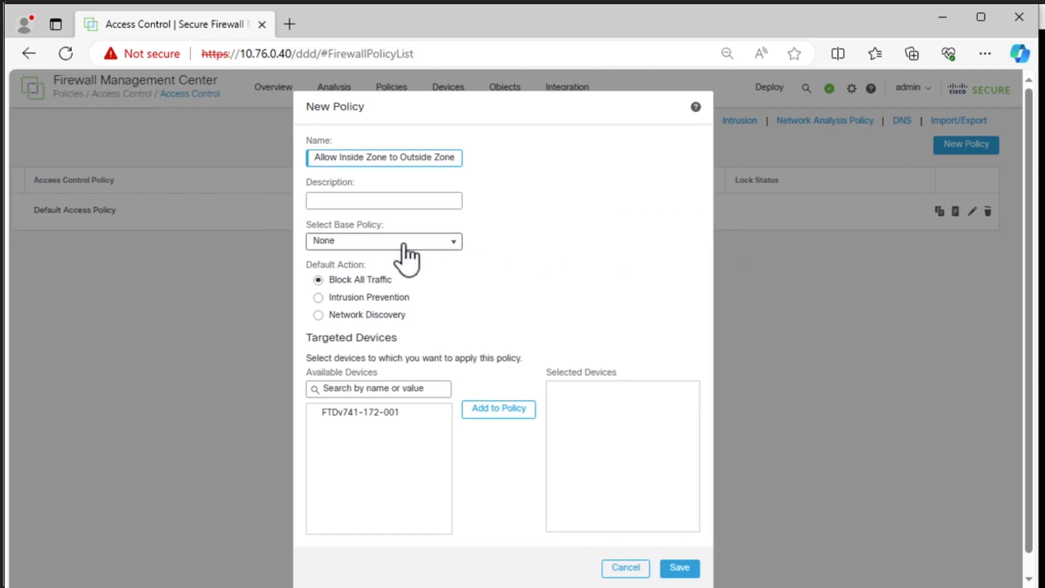
- Target the policy at FTDv741-172-001, save it and accept reassigning the device from Default Access Policy
click(381, 413)
click(493, 409)
click(682, 569)
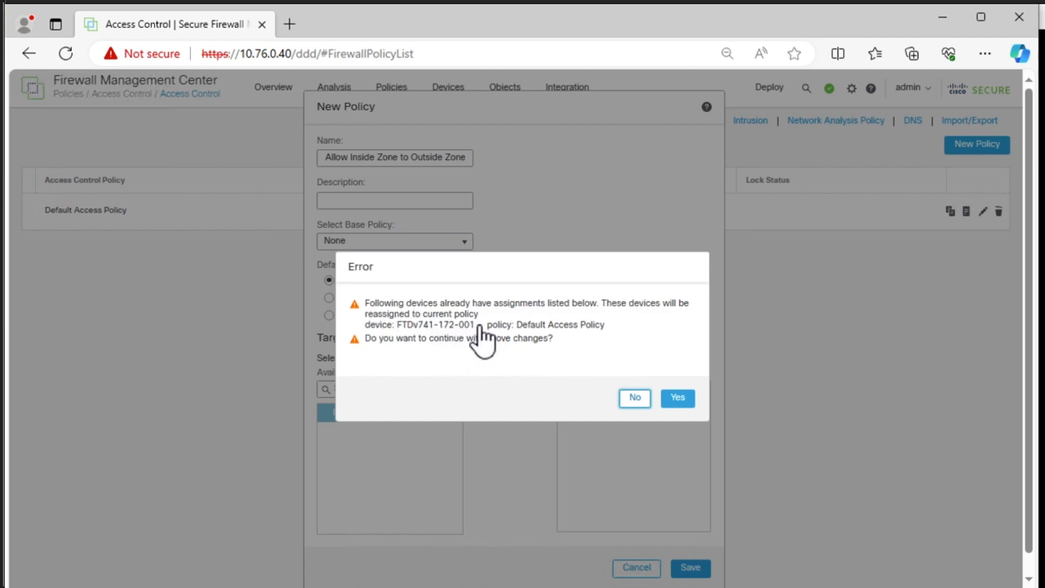
click(678, 399)
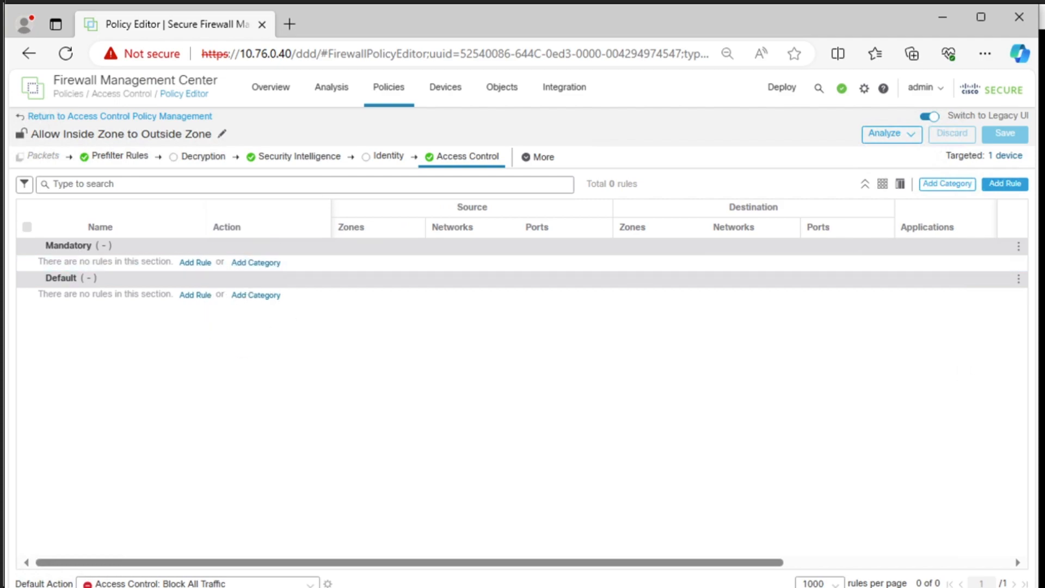
- Add an access control rule named "ALLOW inside_zone to outside_zone"
click(1011, 184)
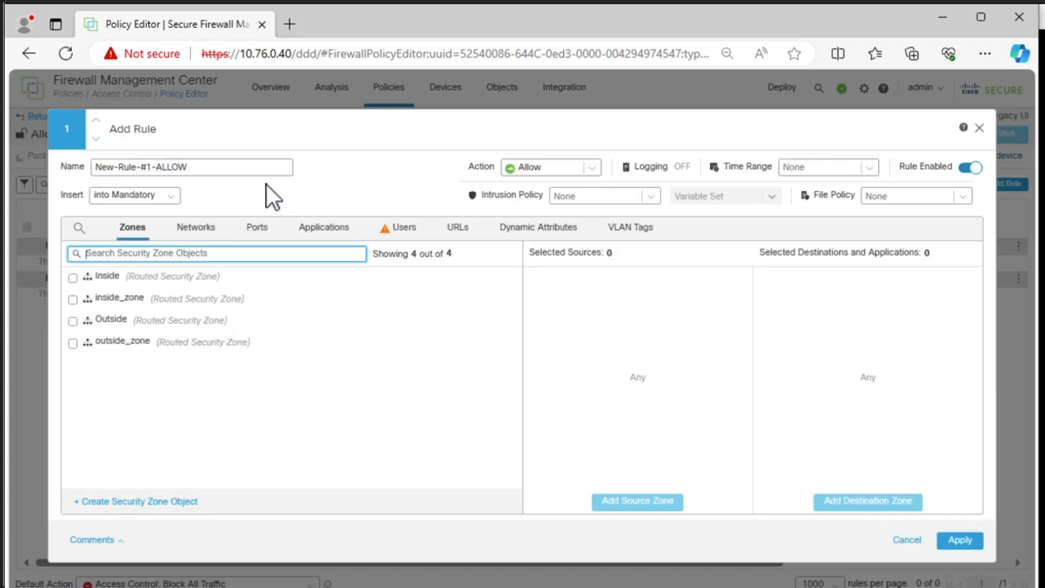
click(223, 163)
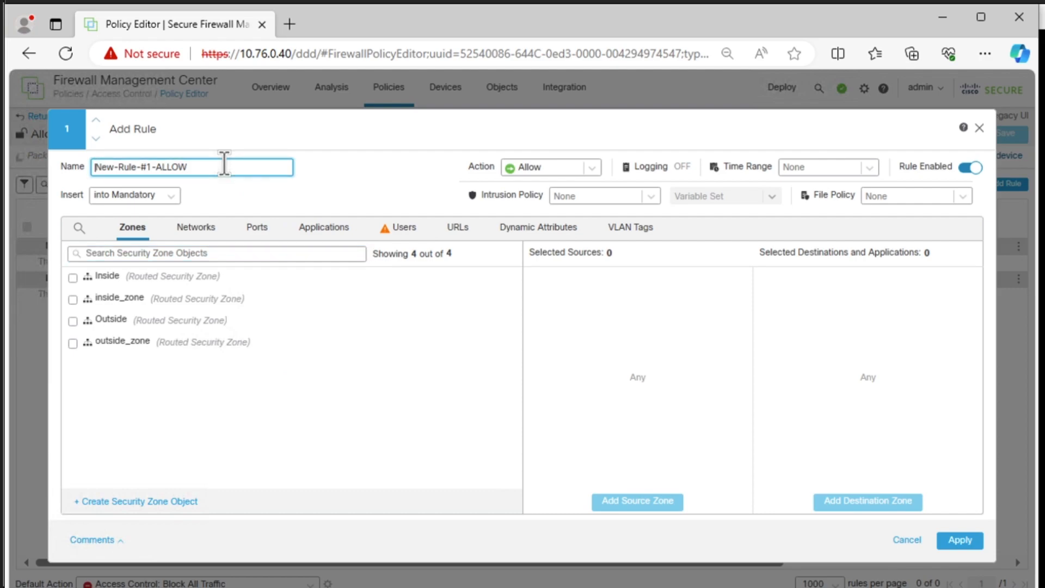
key(ctrl+a)
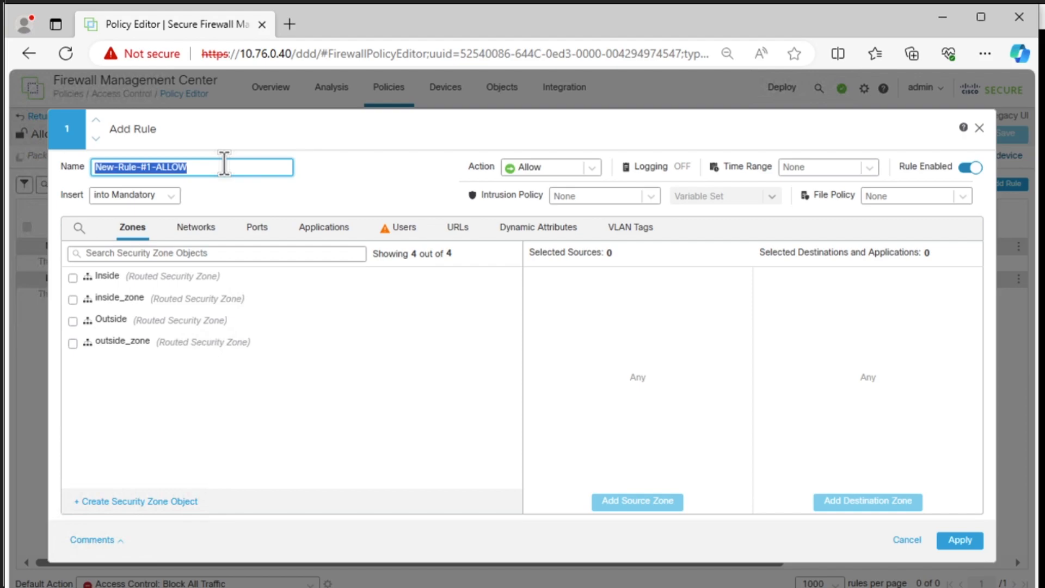
text(AL)
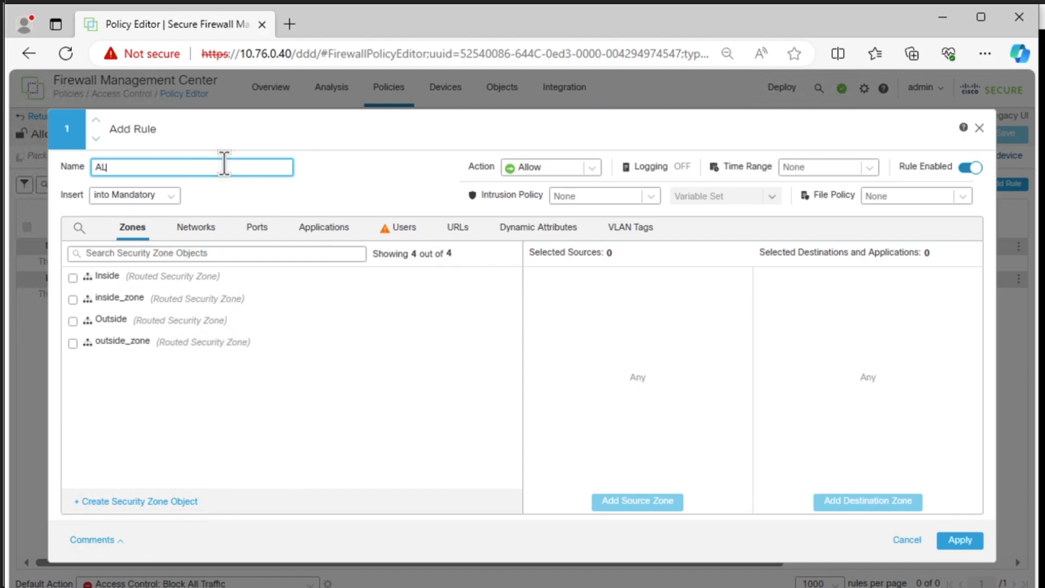
text(LOW)
text( Inside)
text( inside)
text(_zone to )
text(outside)
text(_zone)
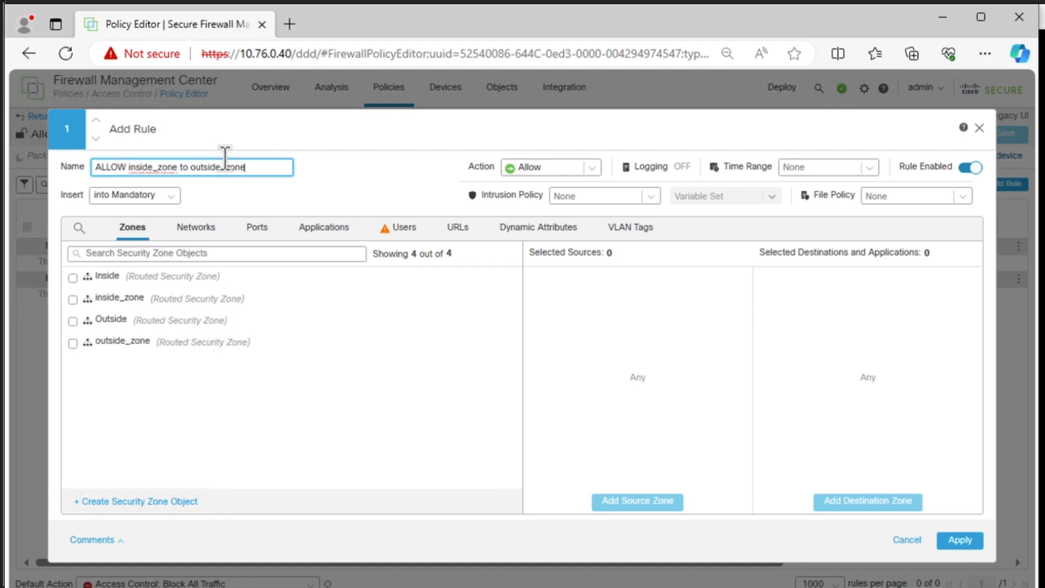
- Set inside_zone as the rule's source zone and outside_zone as its destination zone, and apply the rule
click(131, 303)
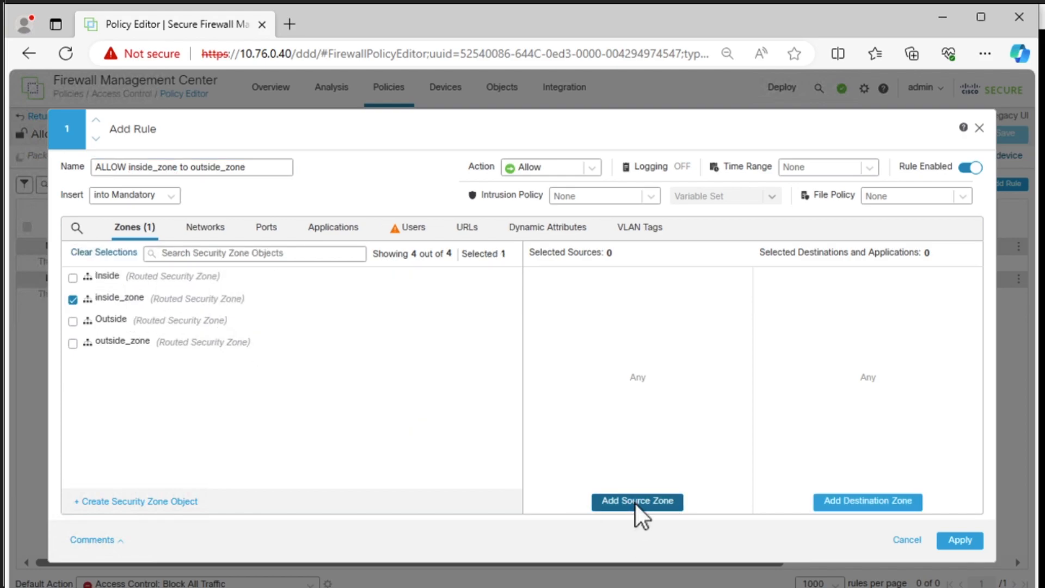
click(637, 512)
click(212, 349)
click(854, 502)
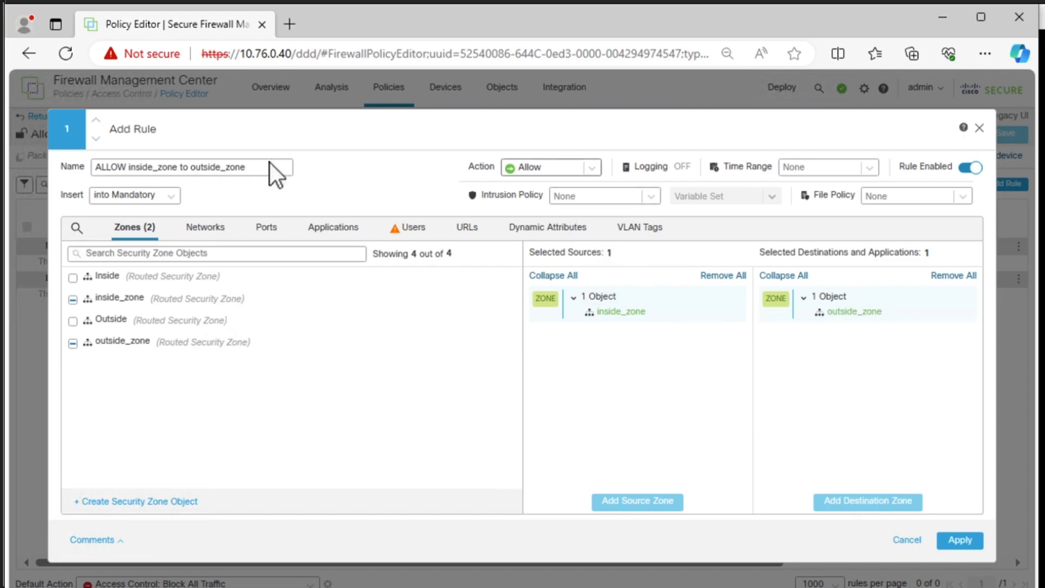
click(962, 539)
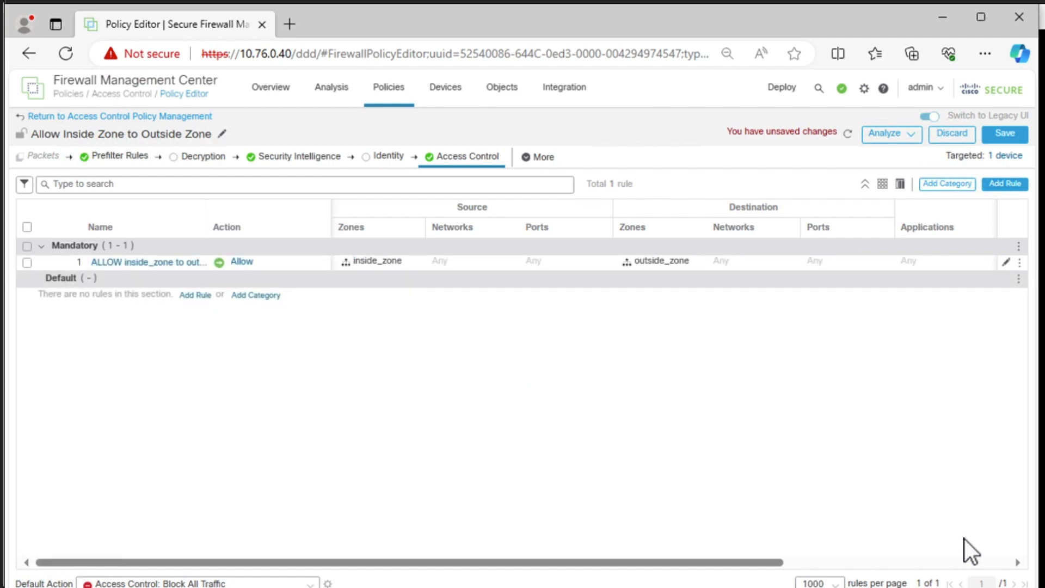
- Save the access control policy and deploy the pending changes to FTDv741-172-001
click(997, 131)
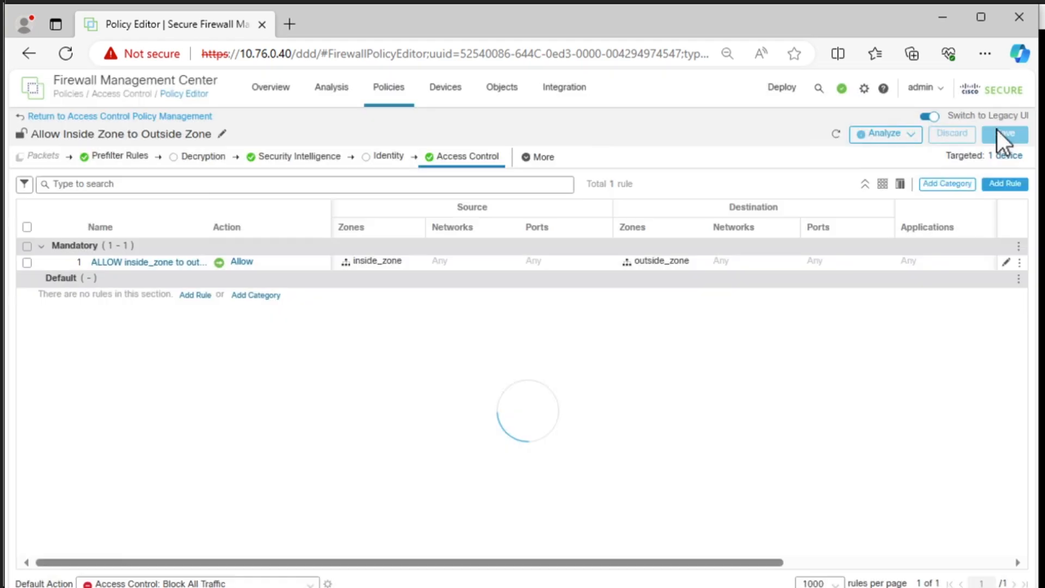
click(774, 88)
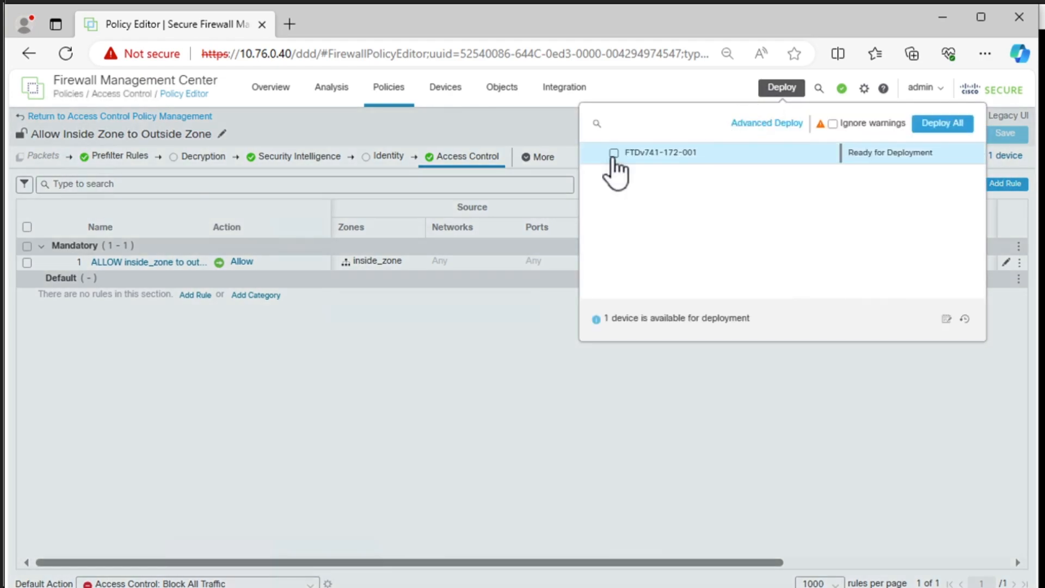
click(614, 153)
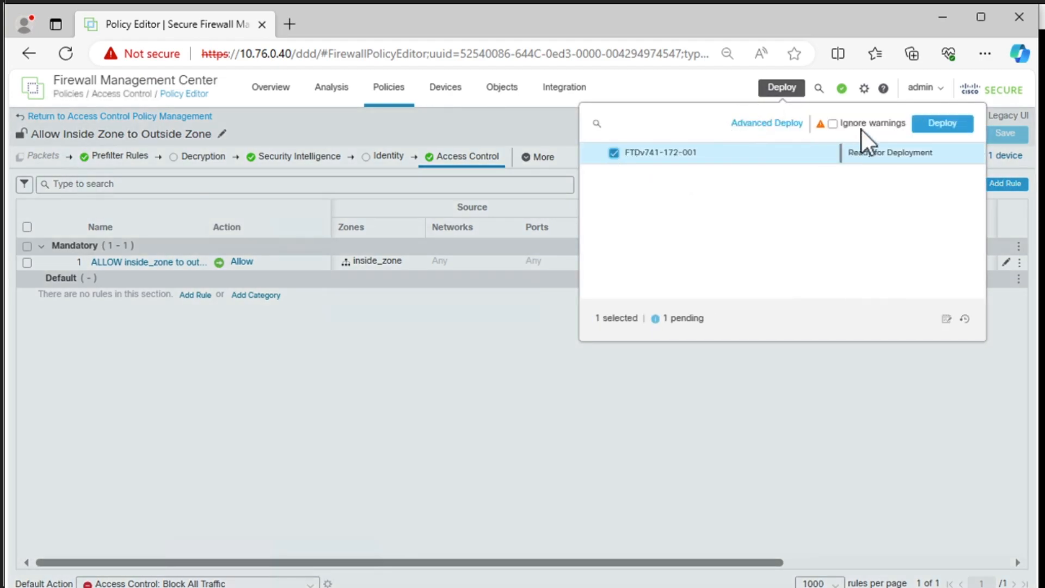
click(940, 119)
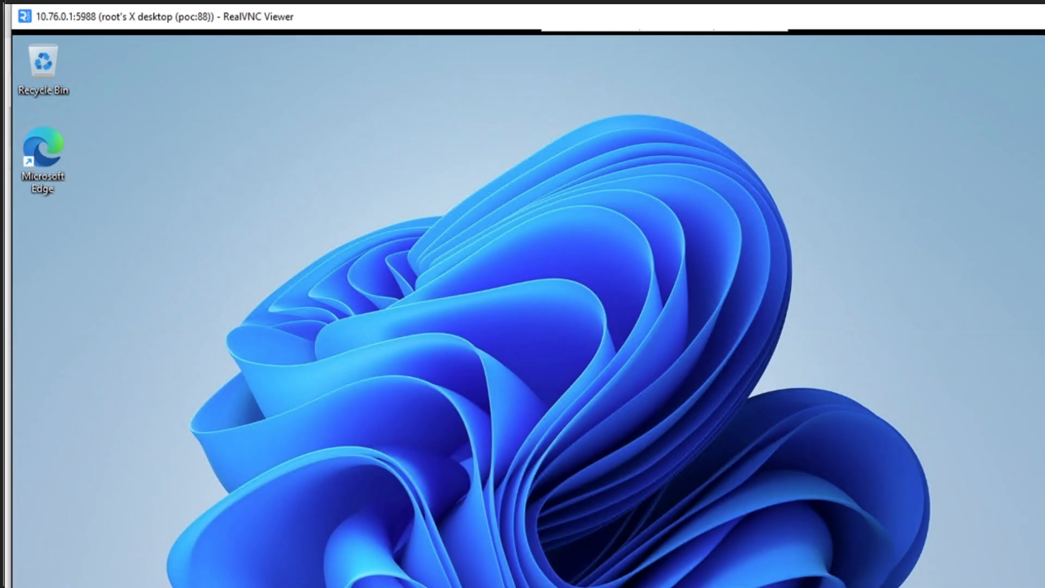
- On the Windows client in RealVNC Viewer, open Command Prompt and check the IP configuration with ipconfig
key(super+s)
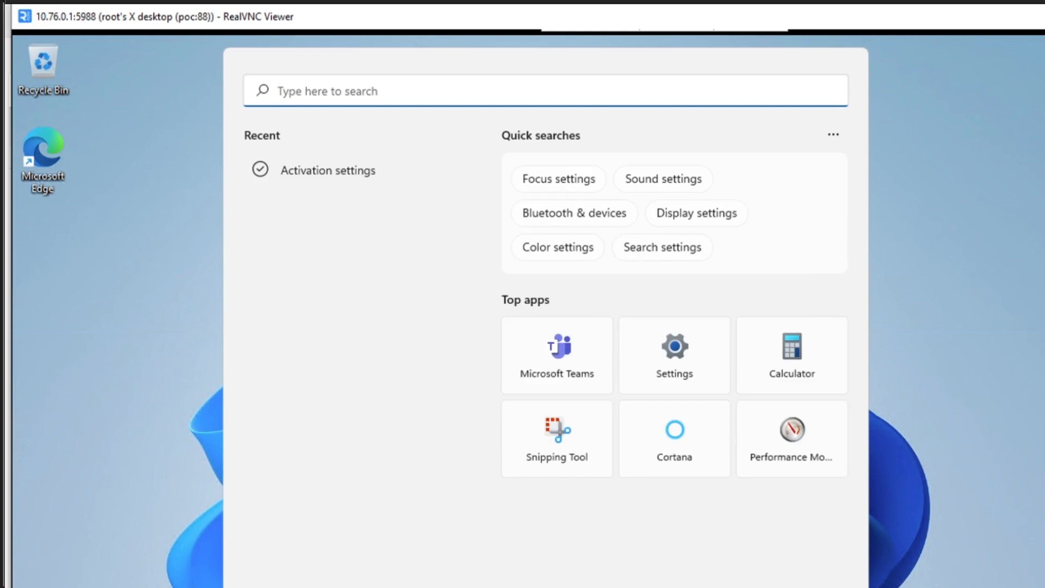
text(cmd)
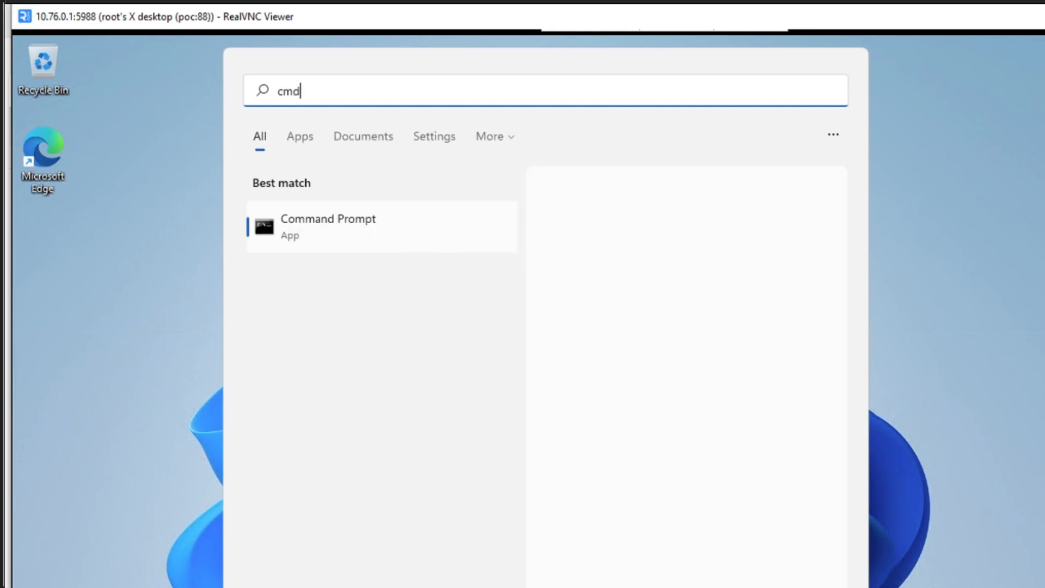
key(Return)
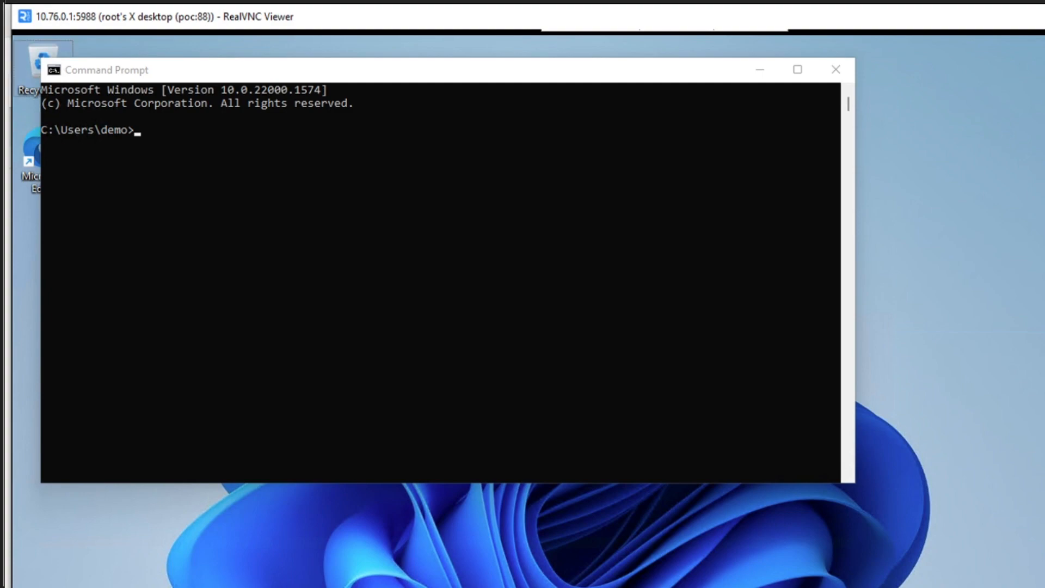
click(348, 315)
text(ipconfi)
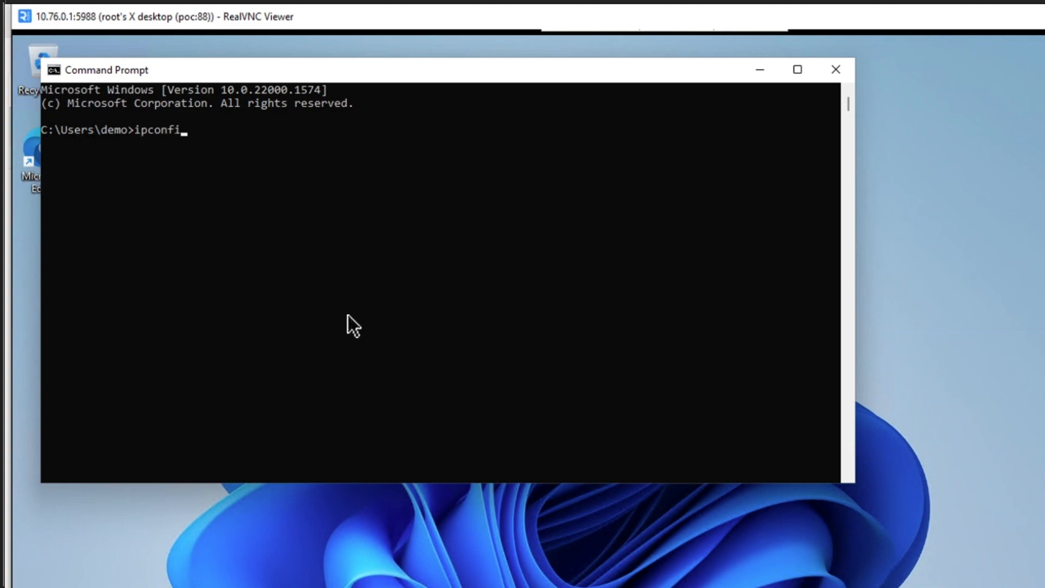
text(g)
key(Return)
- Release the Windows client's IP address with ipconfig /release
click(419, 313)
text(ip)
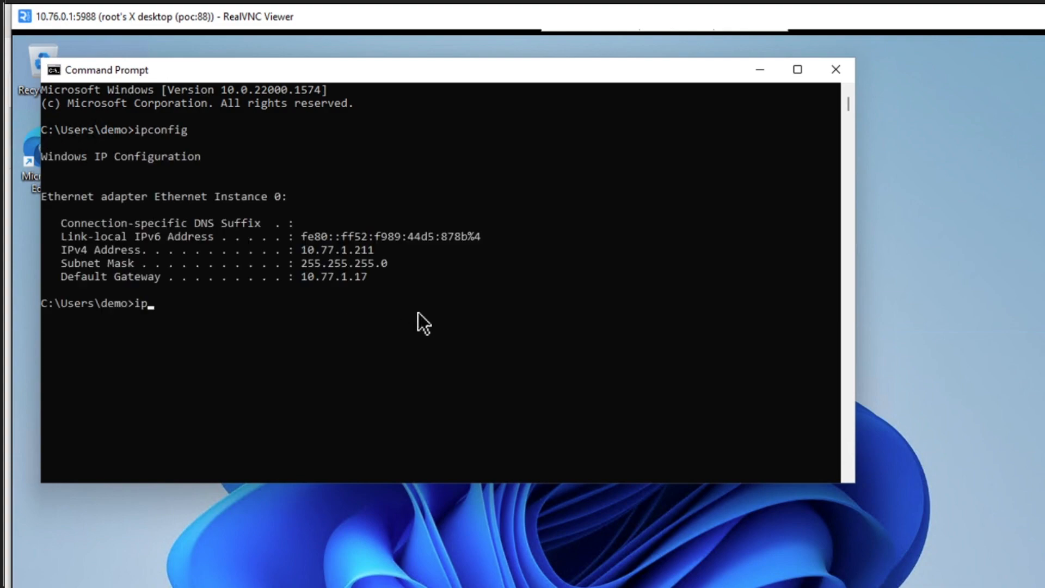
text(config /release)
key(Return)
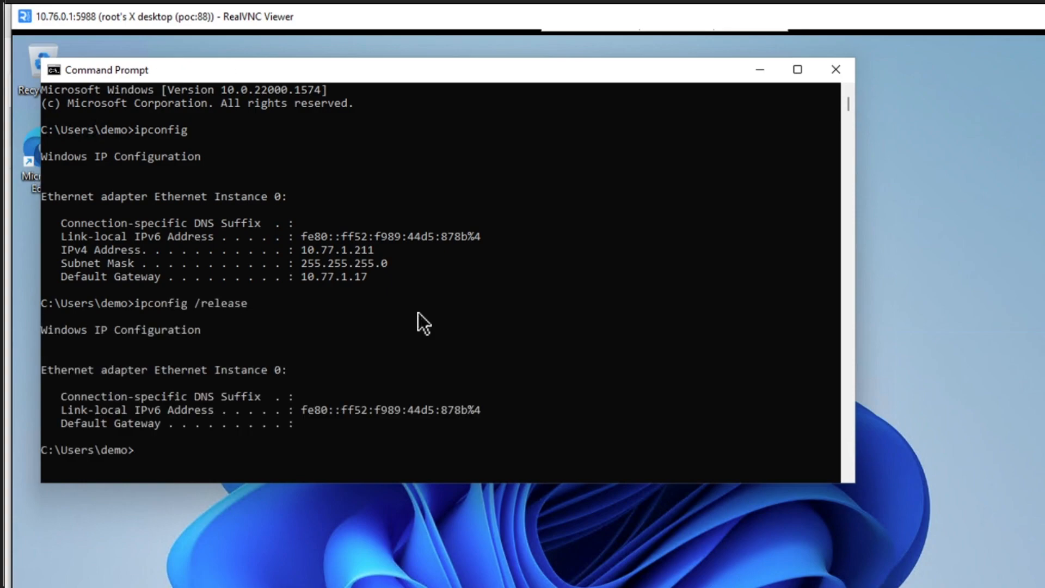
- Check the client's Ethernet IP and DNS assignment in the Windows network settings, and close the settings
text(ipconfig)
key(BackSpace)
key(BackSpace)
key(BackSpace)
key(BackSpace)
key(BackSpace)
key(BackSpace)
key(BackSpace)
key(BackSpace)
key(super)
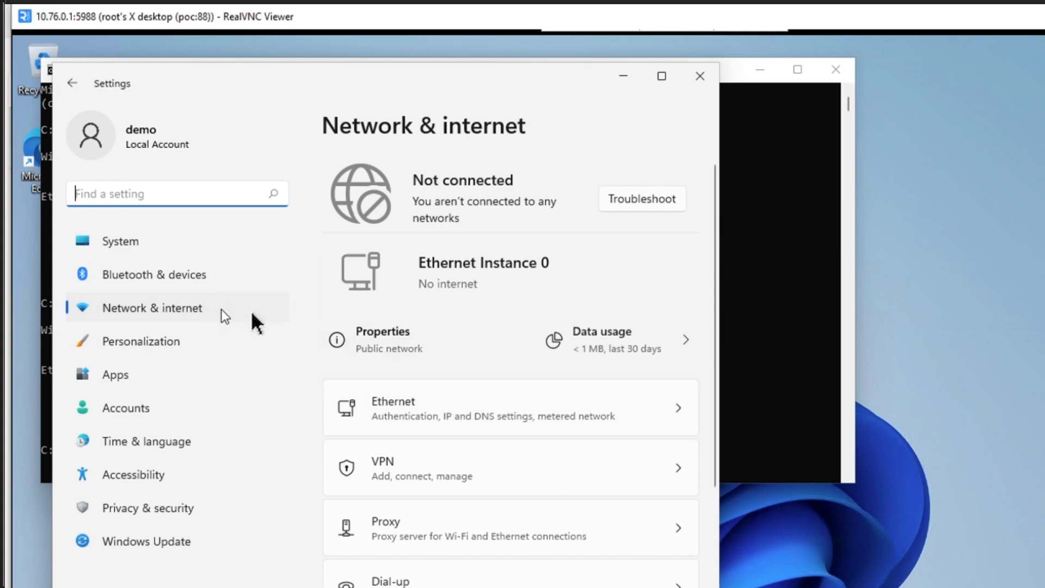
click(679, 407)
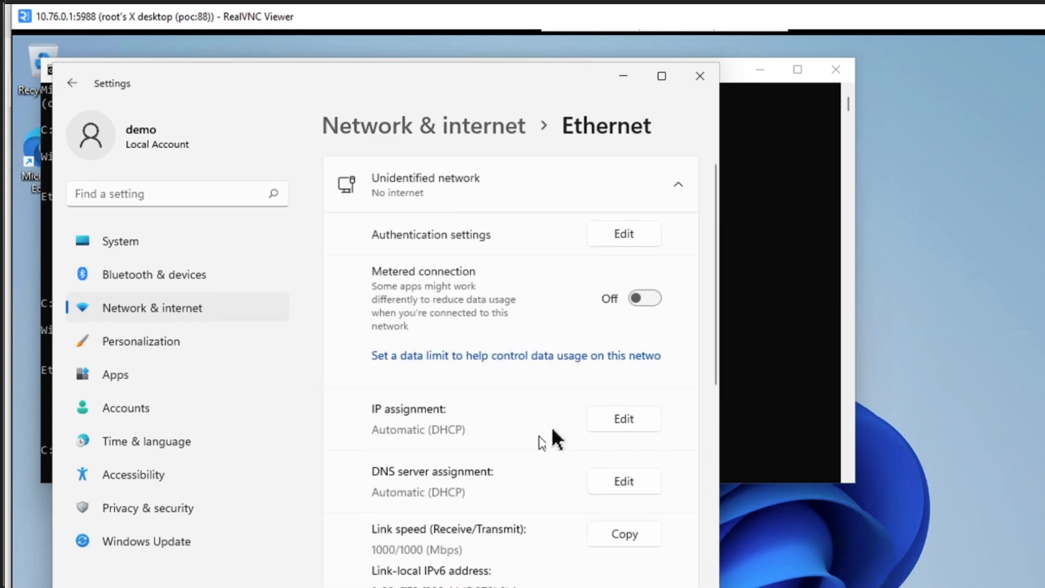
click(701, 80)
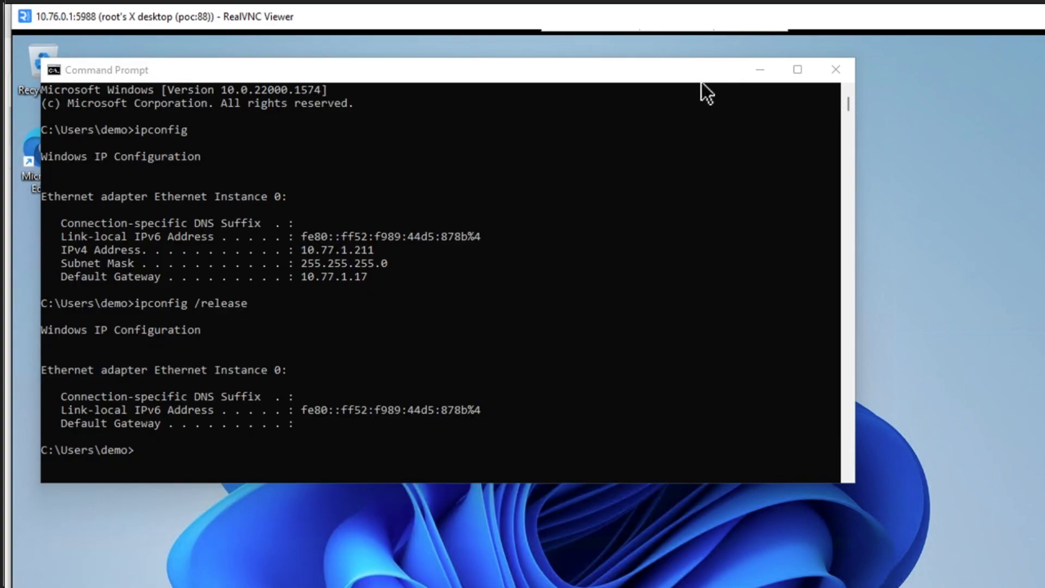
- Request a new IP address for the Windows client with ipconfig /renew
click(623, 370)
key(Up)
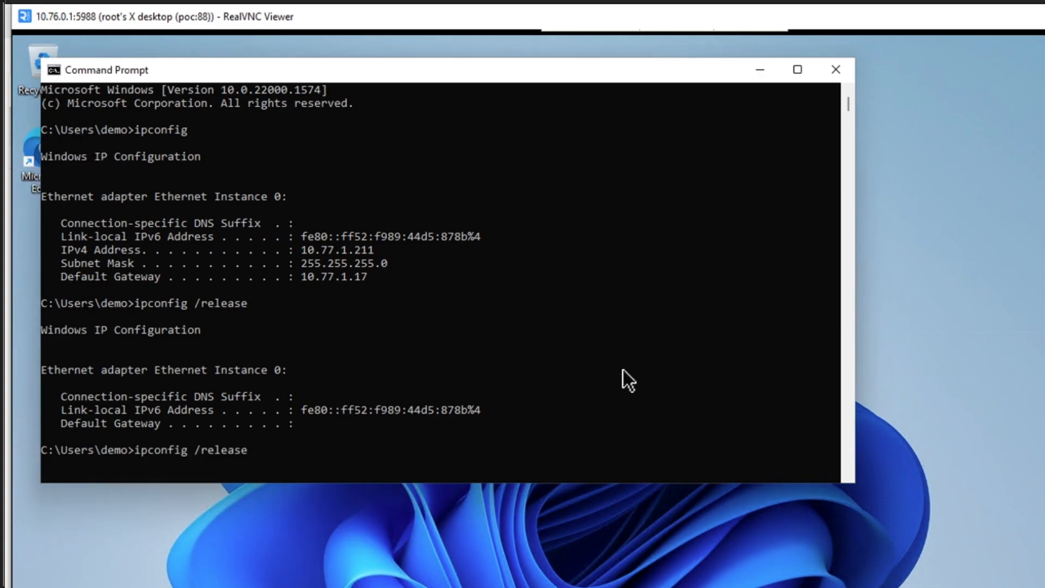
key(BackSpace)
key(BackSpace)
key(BackSpace)
key(BackSpace)
key(BackSpace)
text(new)
key(Return)
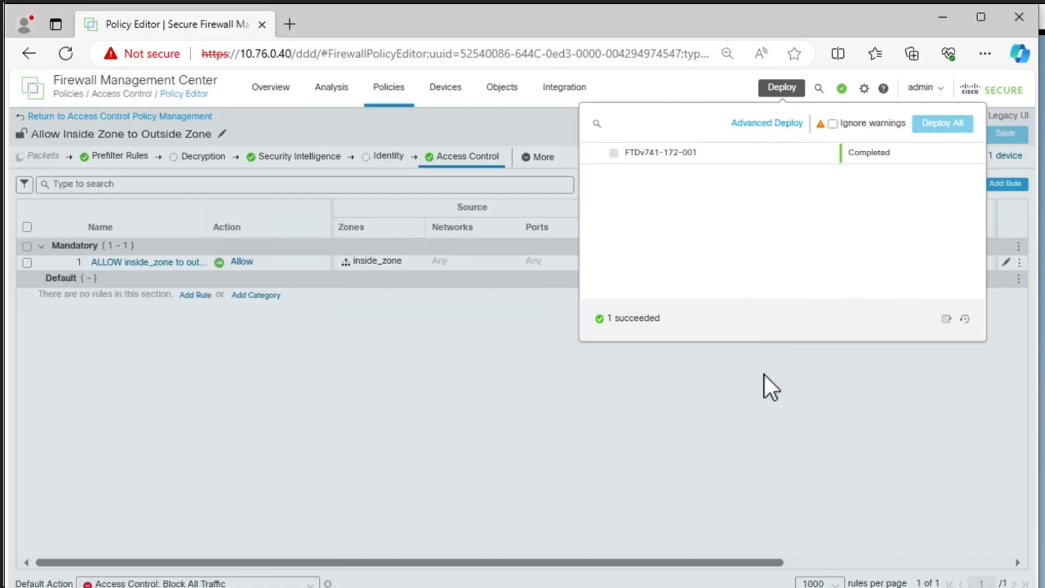
- Switch to Firewall Management Center and open the DHCP server settings of device FTDv741-172-001
click(756, 388)
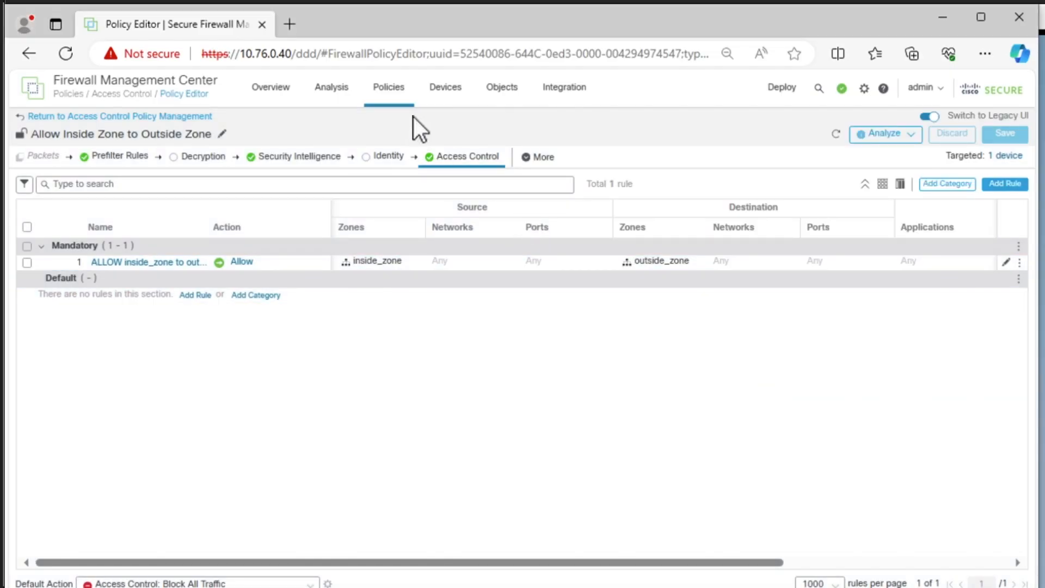
click(439, 104)
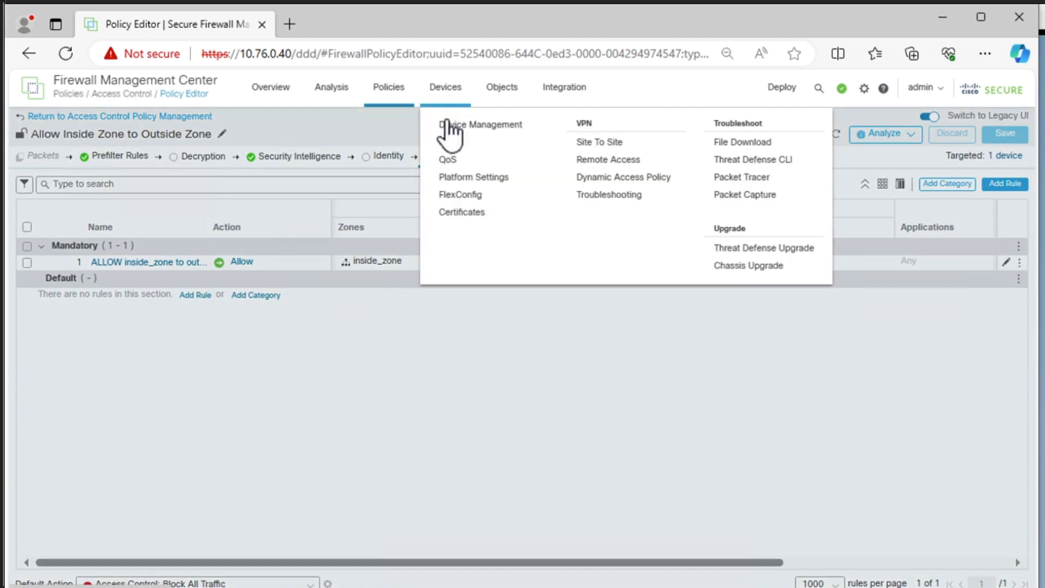
click(450, 124)
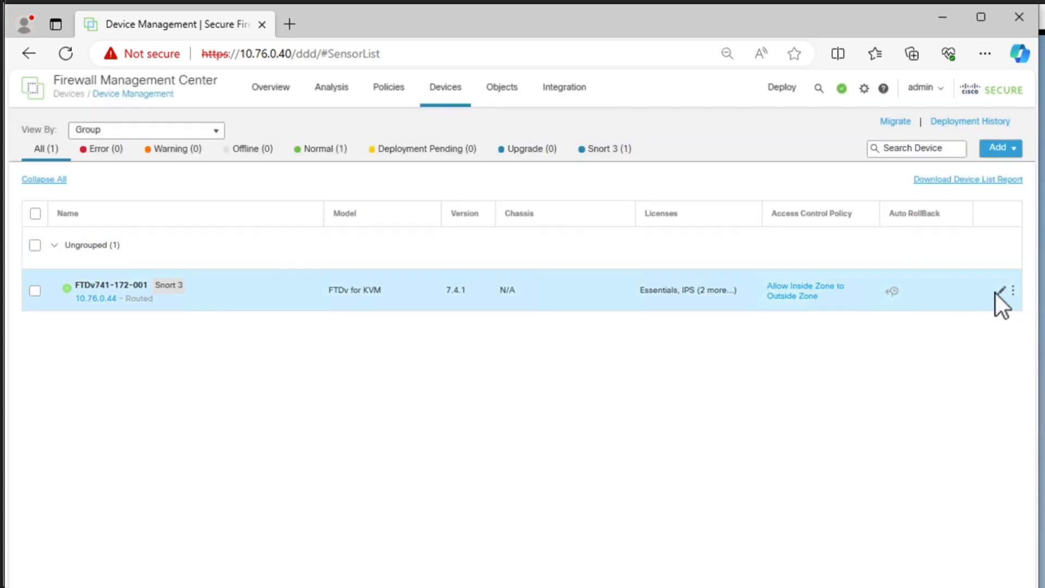
click(1001, 290)
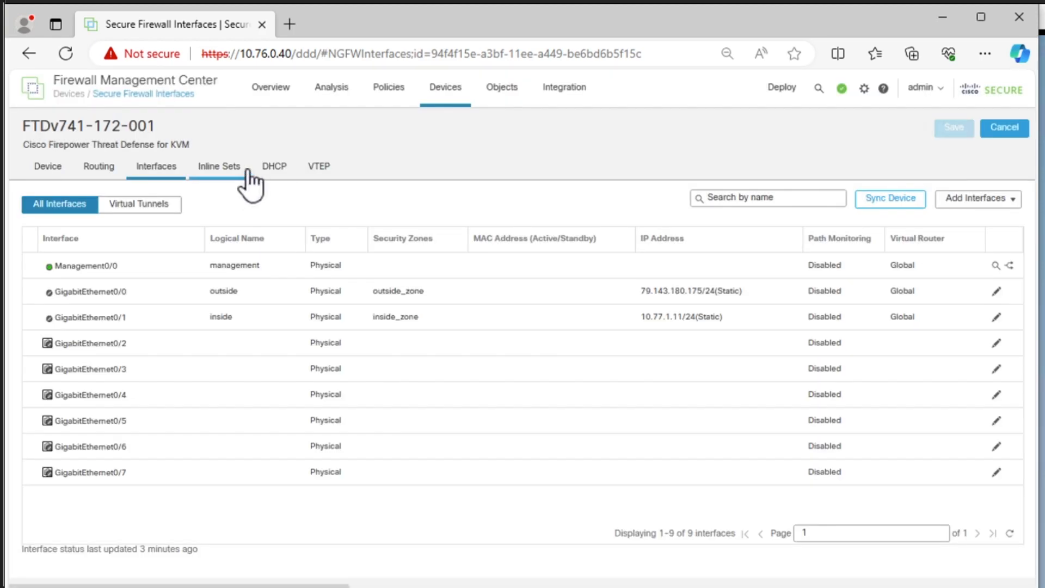
click(275, 166)
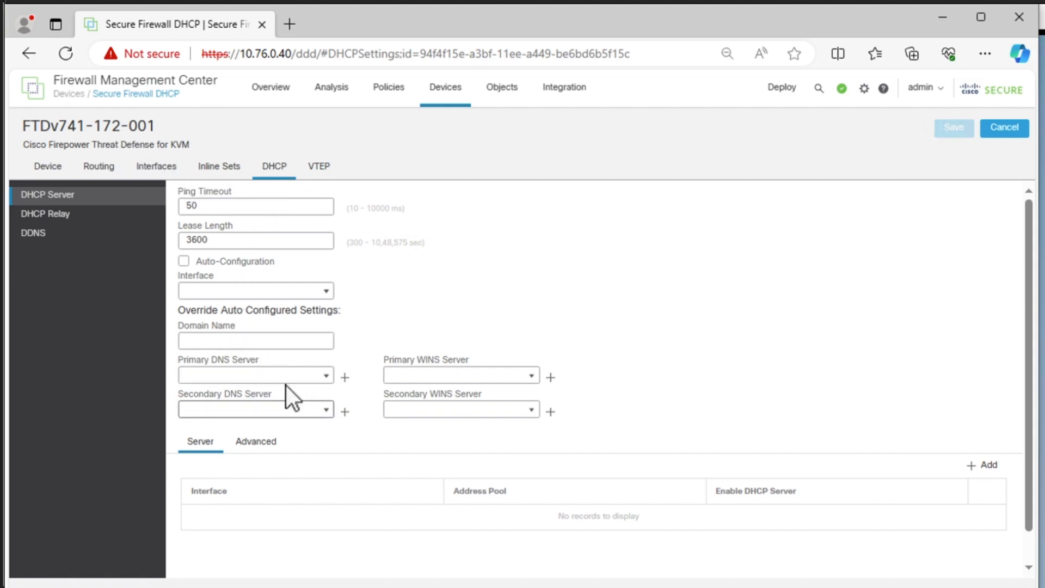
- Create a host network object UmbrellaDNS-222 with address 208.67.222.222 for the primary DNS server of the DHCP settings
click(326, 375)
click(342, 375)
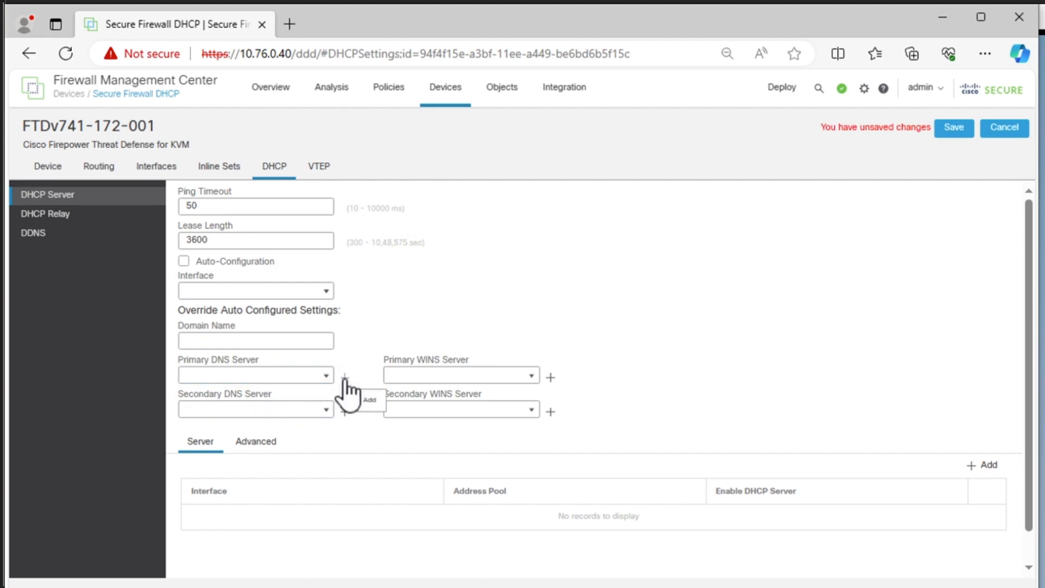
click(344, 377)
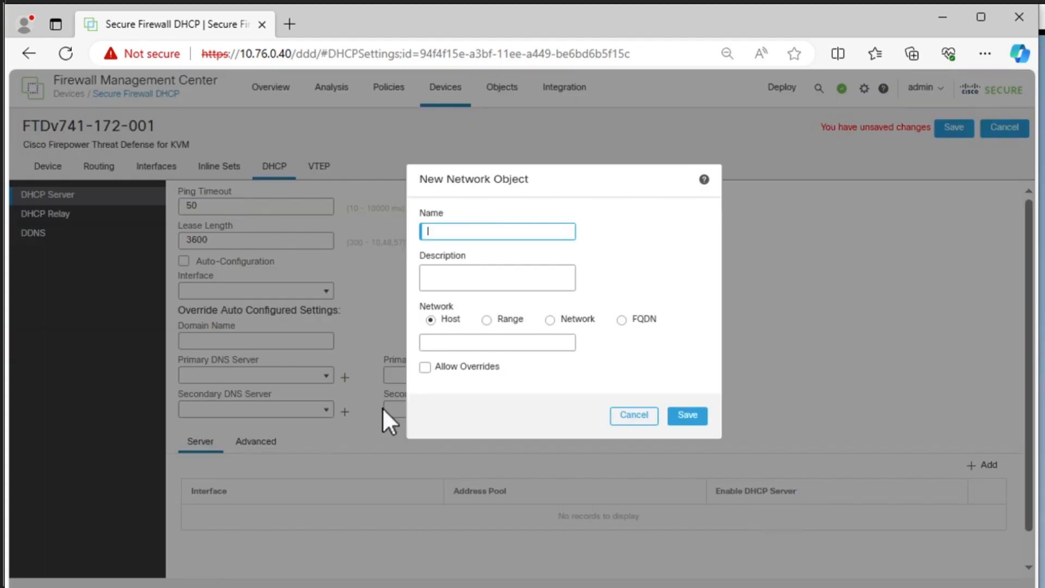
click(462, 231)
text(Umbr)
text(ella DNS-222)
click(458, 343)
text(208.67)
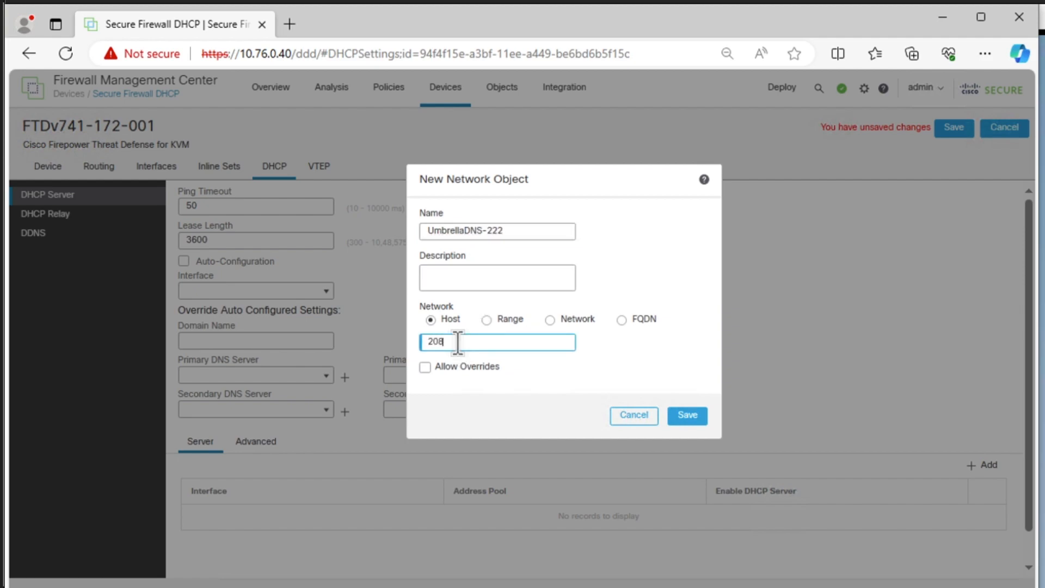
text(.222.222)
click(678, 422)
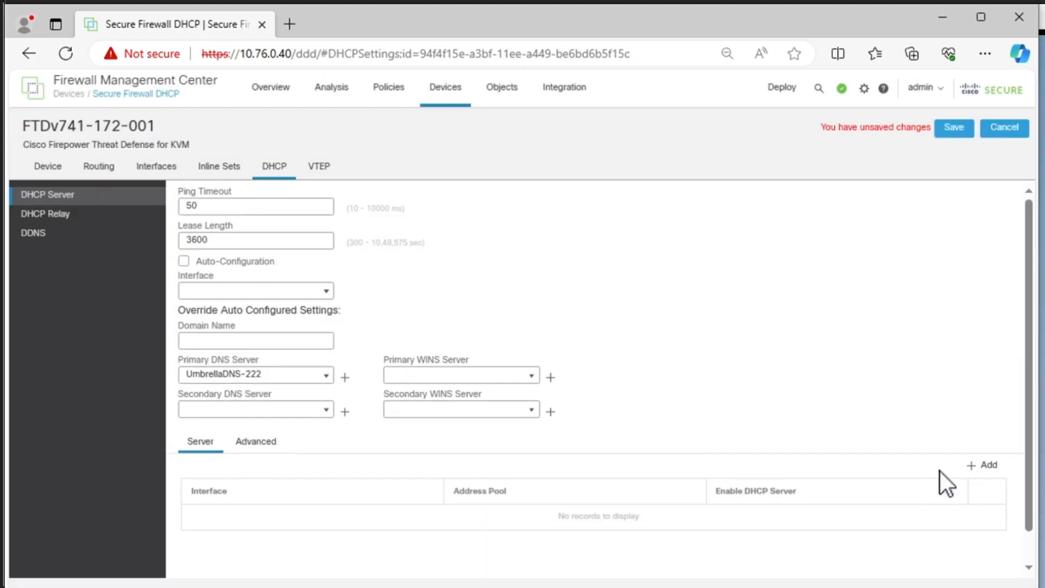
- Add an enabled DHCP server on the inside interface with address pool 10.77.1.211-10.77.1.222
click(980, 466)
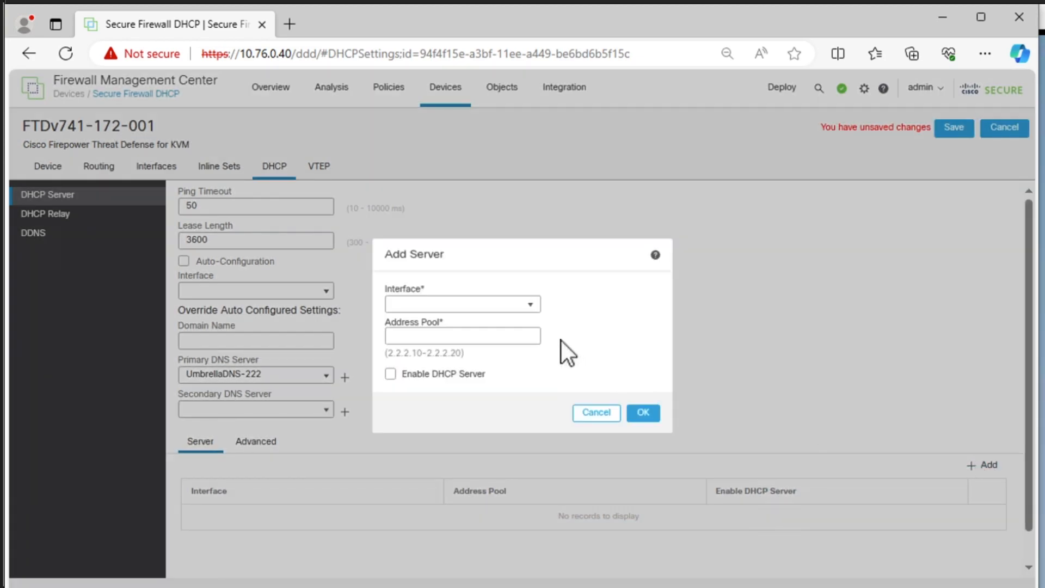
click(528, 303)
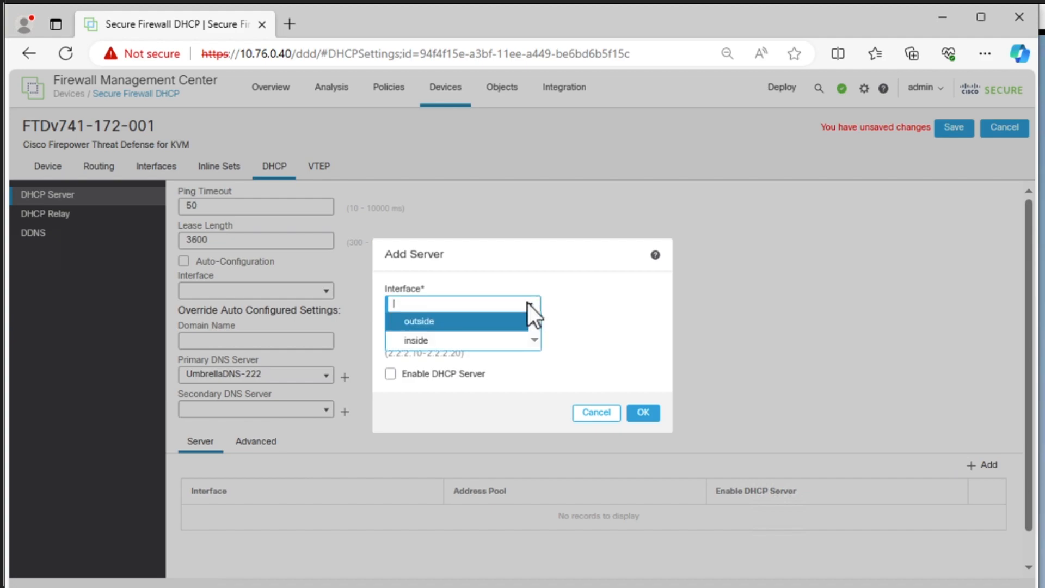
click(466, 339)
click(466, 339)
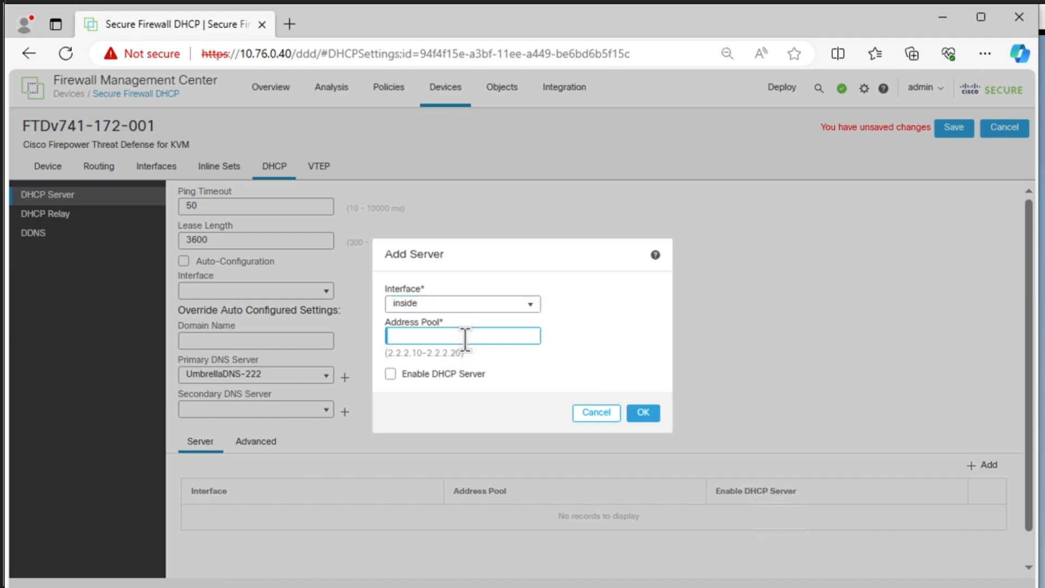
text(10.77.1.211-10.77.1.222)
click(390, 375)
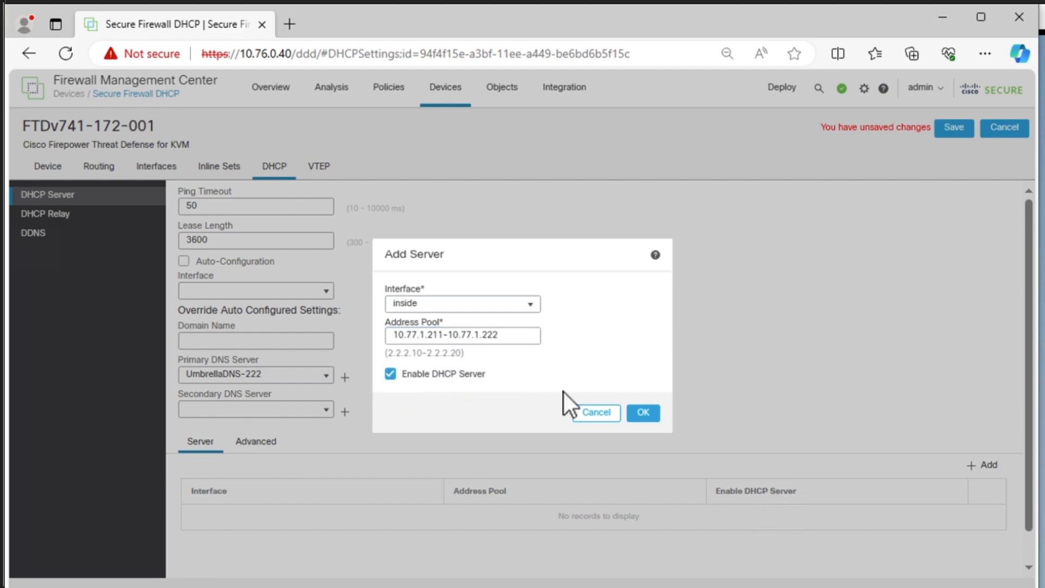
click(655, 413)
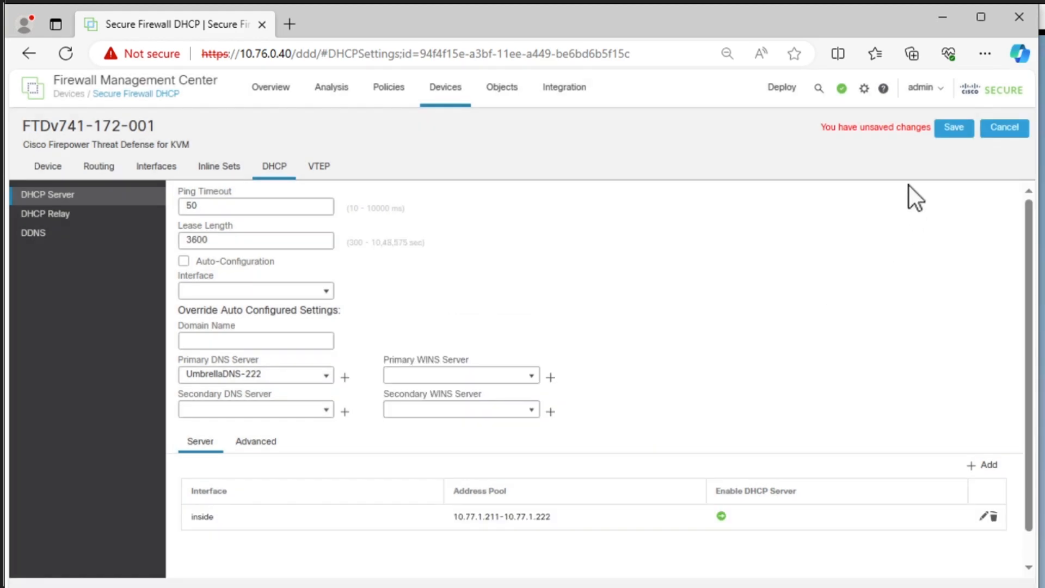
- Save the DHCP configuration and deploy all pending changes to FTDv741-172-001
click(951, 126)
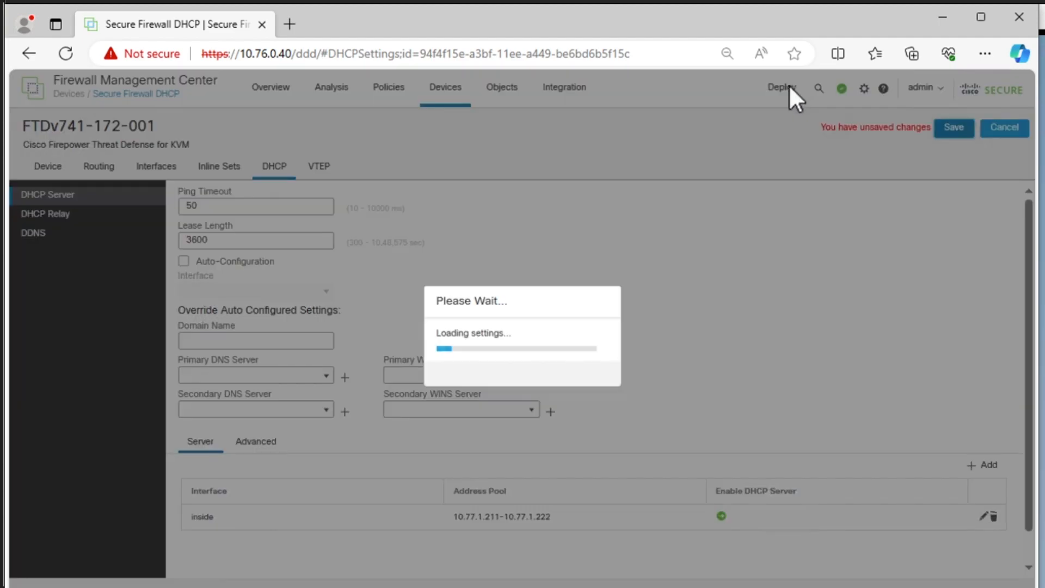
click(787, 89)
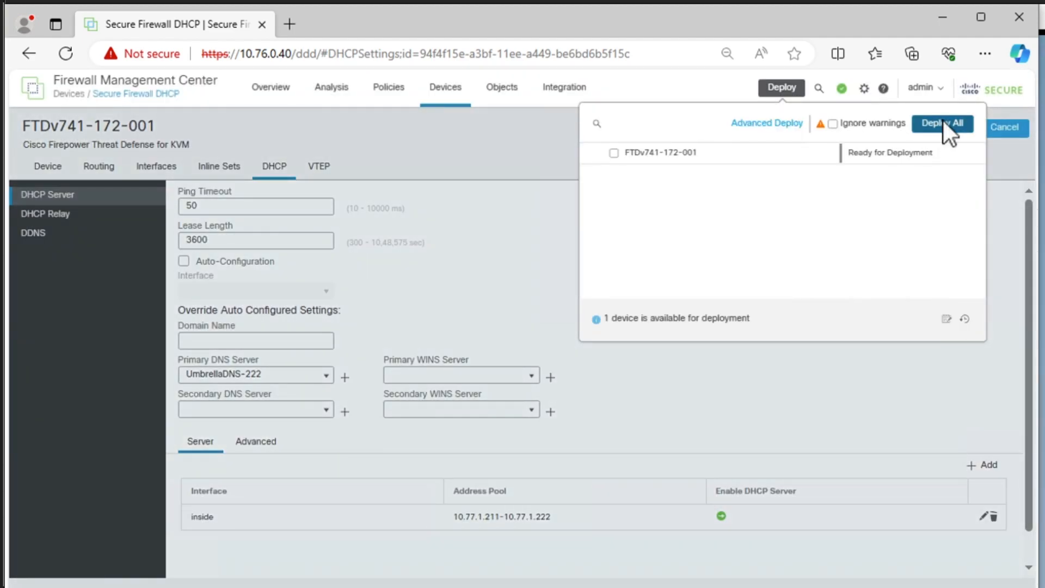
click(948, 133)
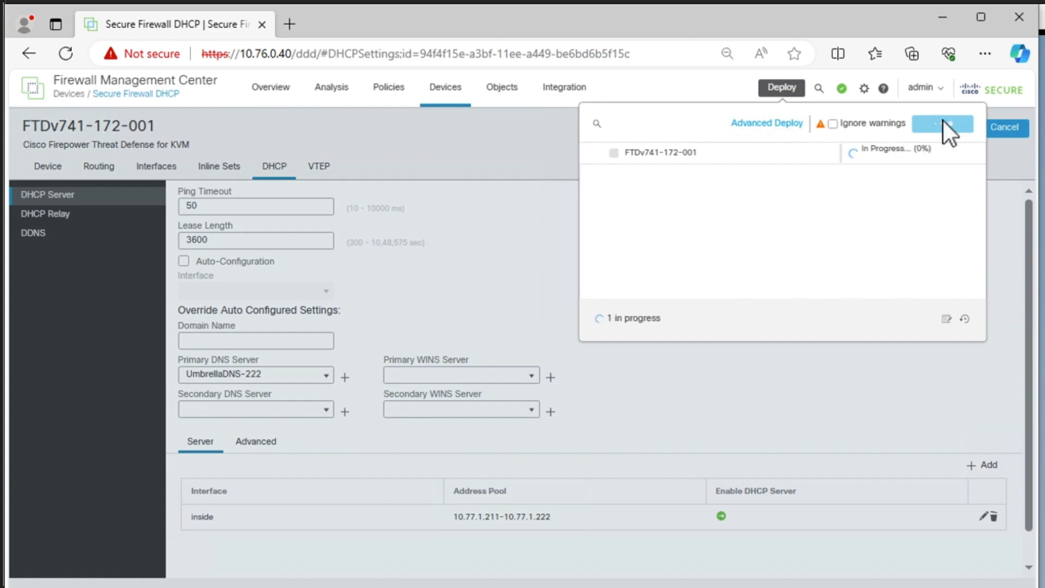
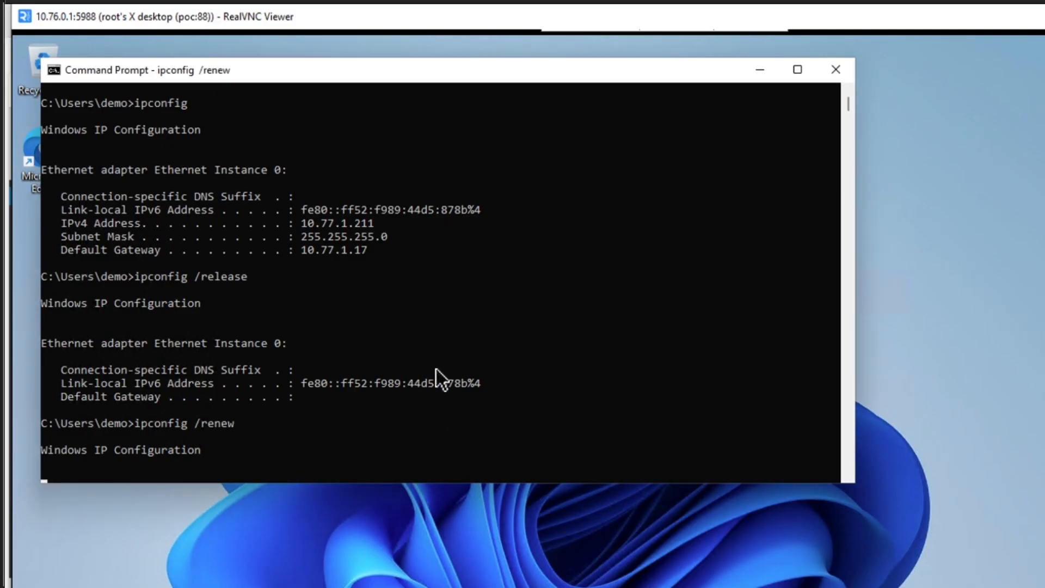
- Interrupt the running address renewal, retry it with ipconfig /renew, and close the Command Prompt
key(ctrl+c)
text(ipconfig /renew)
key(Return)
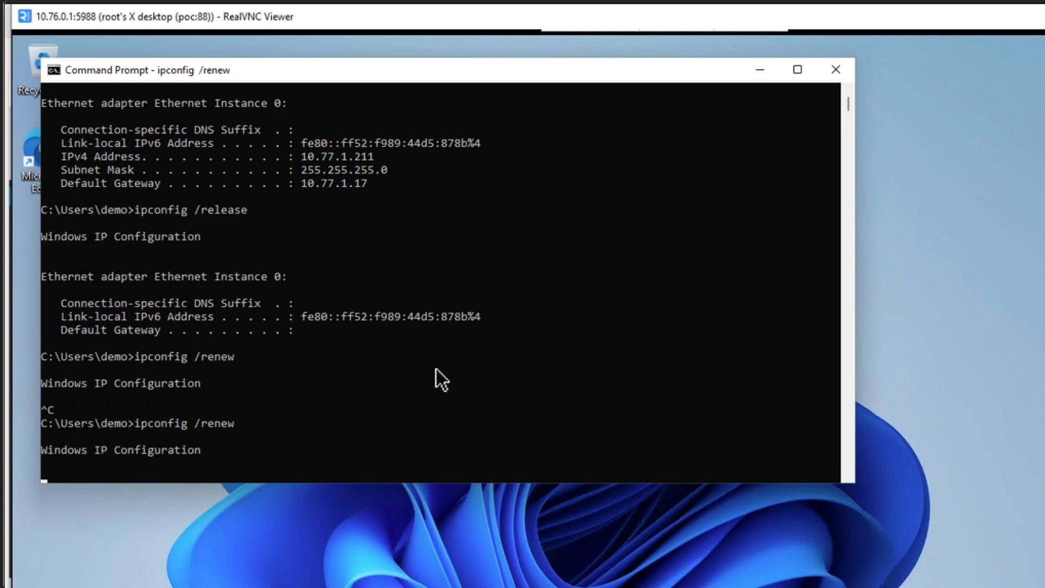
click(836, 70)
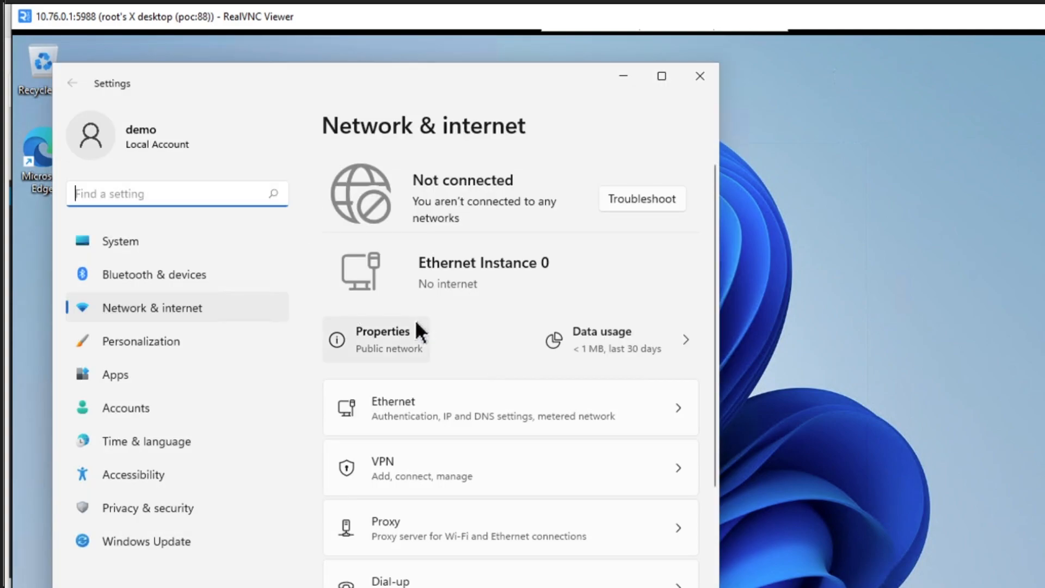
- Disable and re-enable the Ethernet Instance 0 adapter in the advanced network settings
scroll(462, 388, down, 3)
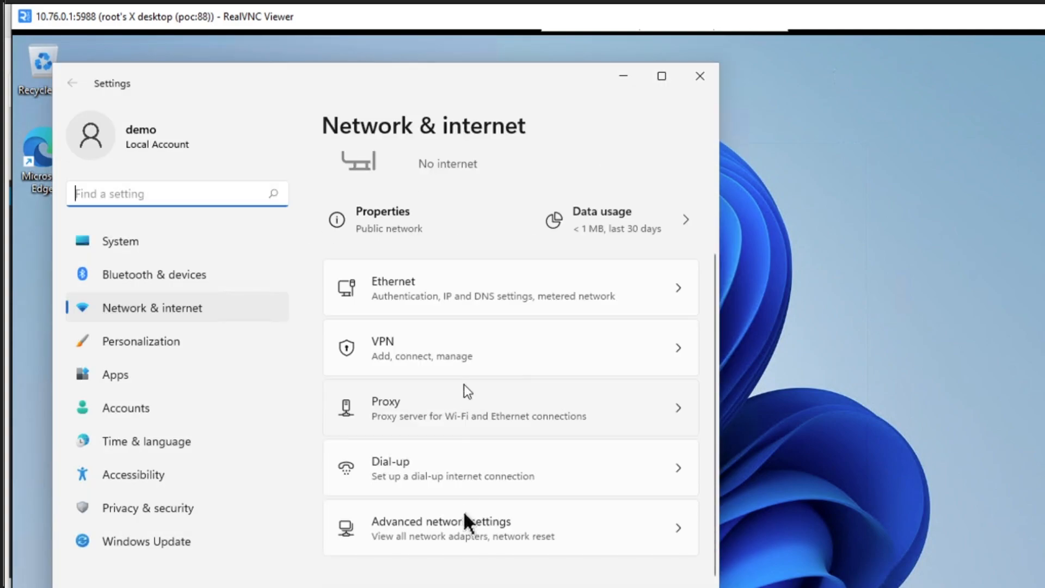
click(461, 524)
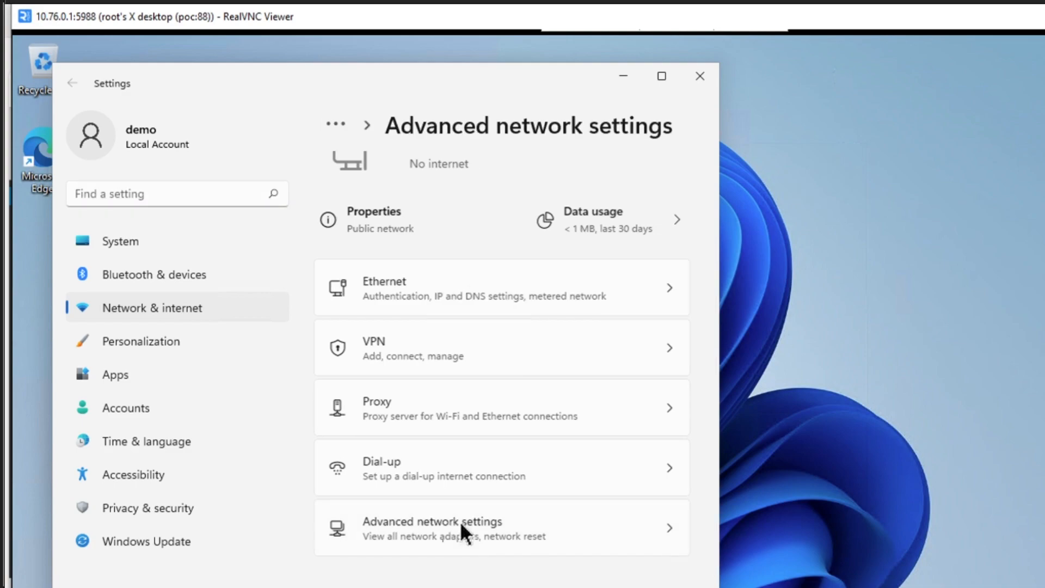
click(595, 215)
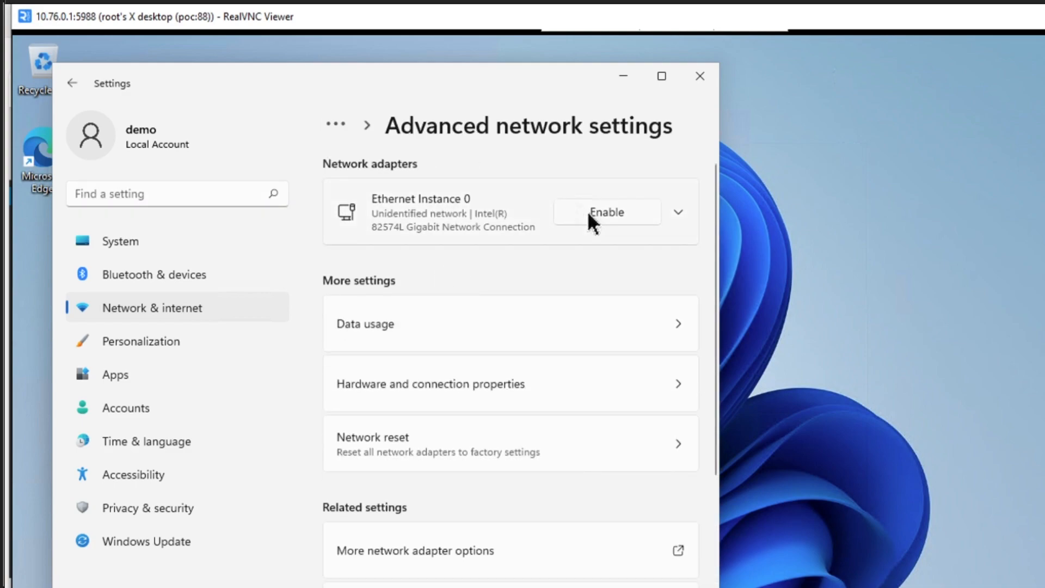
click(589, 212)
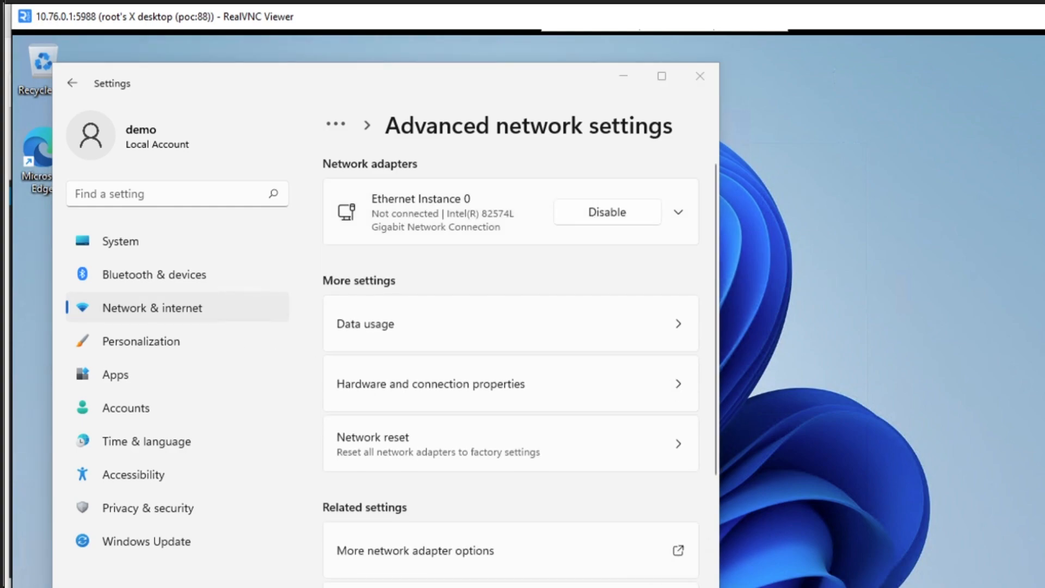
- Open a new Command Prompt and display the client's IP configuration with ipconfig
key(super+s)
text(cmd)
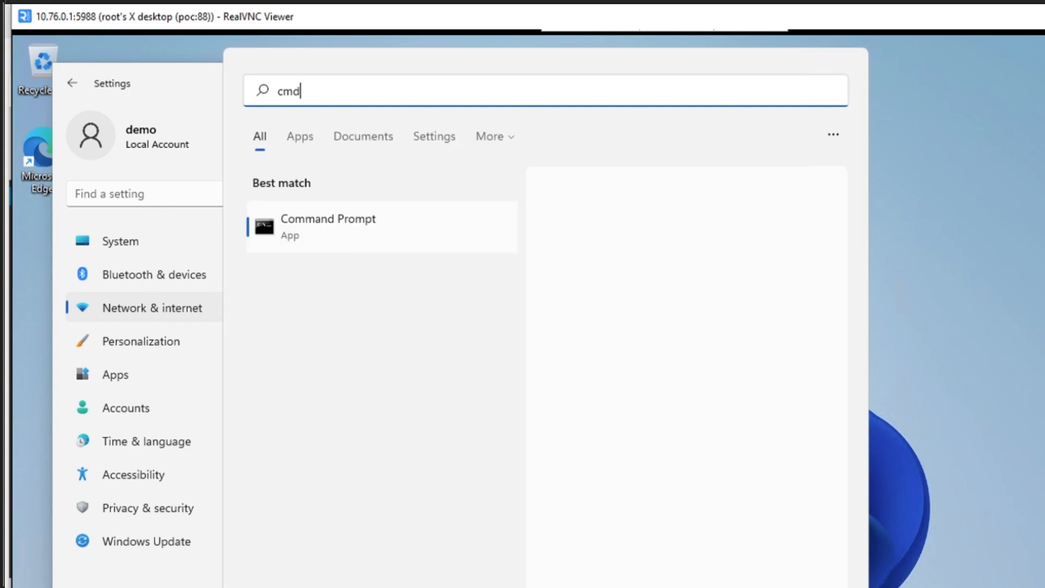
key(Return)
click(482, 368)
text(ipconfig)
key(Return)
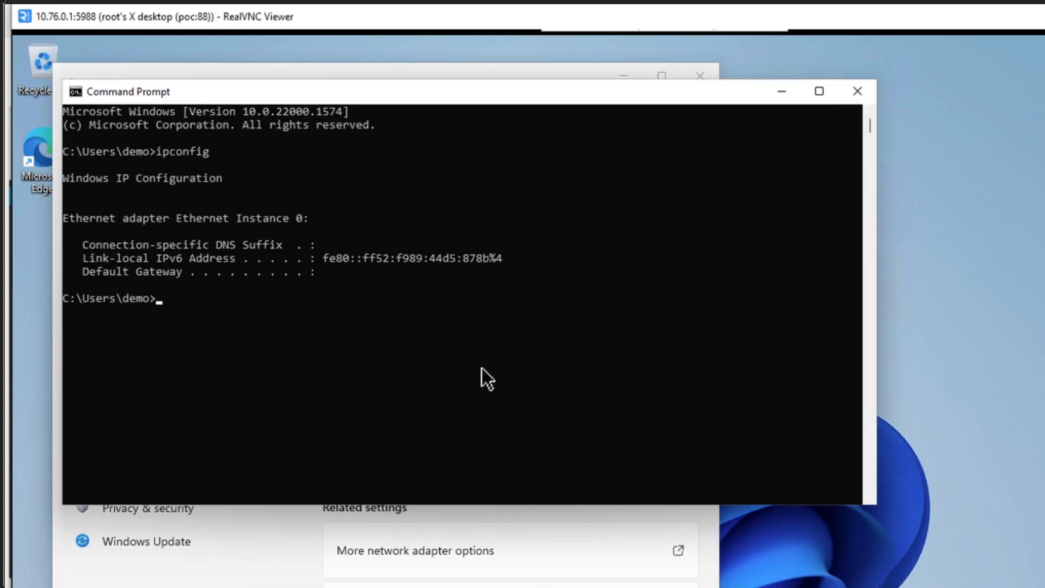
- Request a new DHCP lease with ipconfig /renew, and close the Command Prompt and the Settings window
key(Up)
text(/renew)
key(Return)
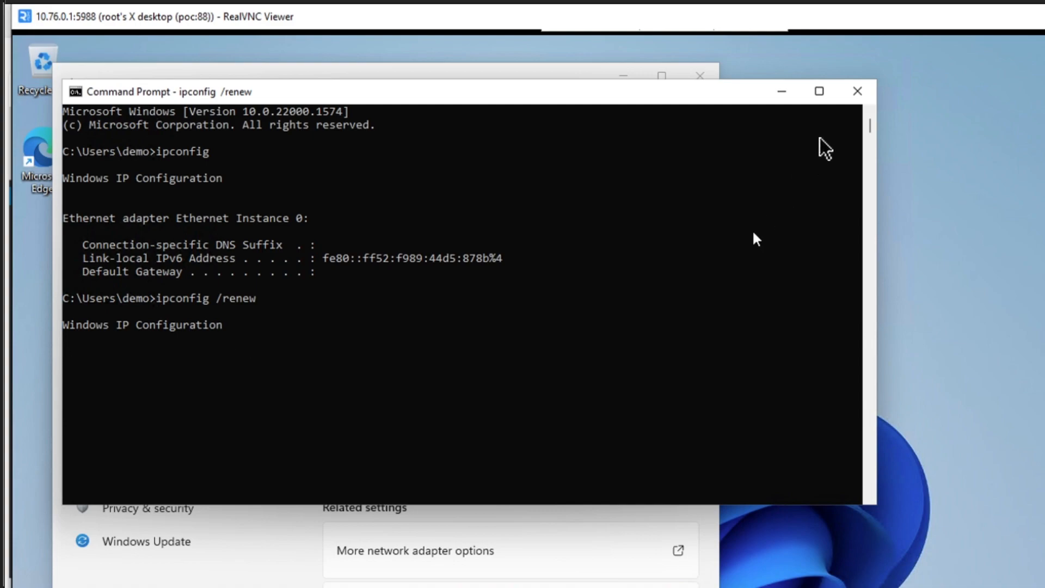
click(857, 92)
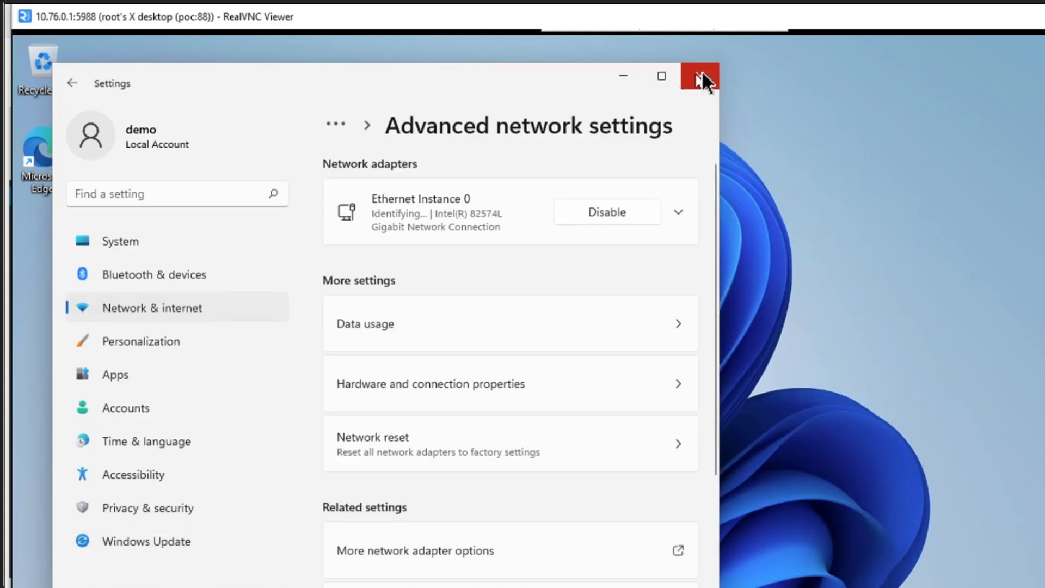
click(702, 76)
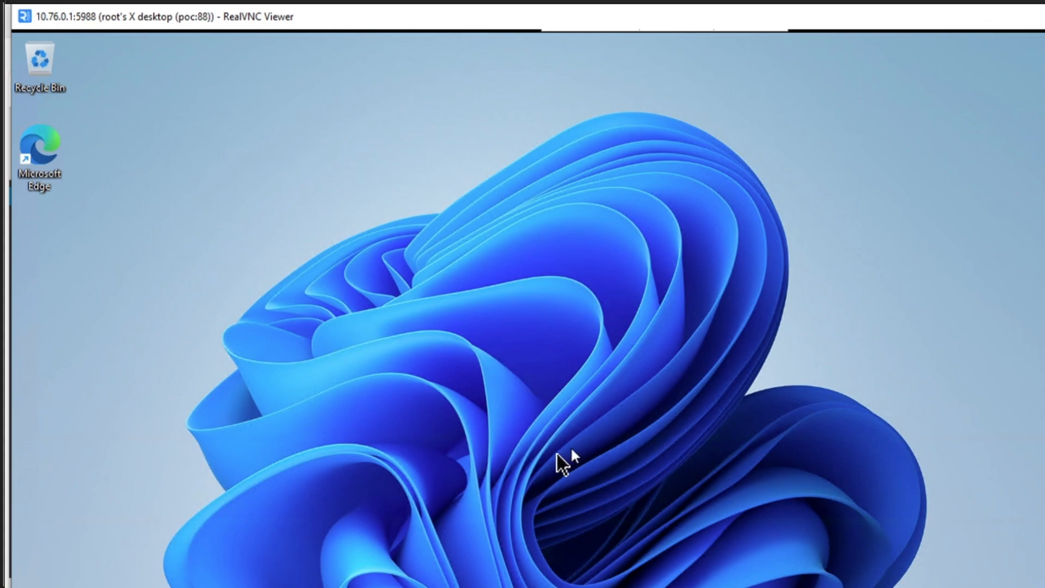
- Reopen the Command Prompt, run ipconfig again and check the assigned IPv4 address and default gateway
key(super+s)
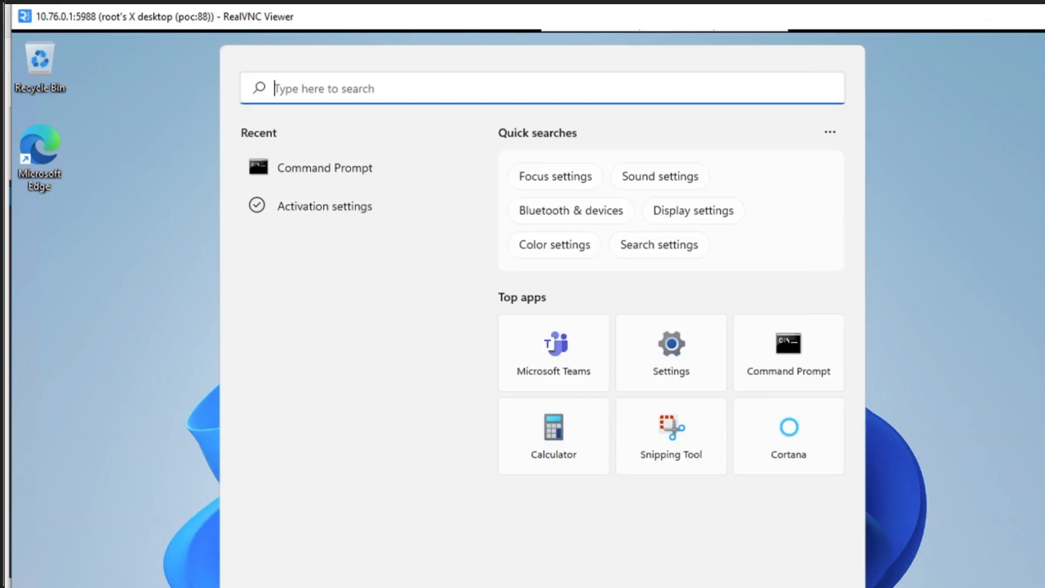
text(cmd)
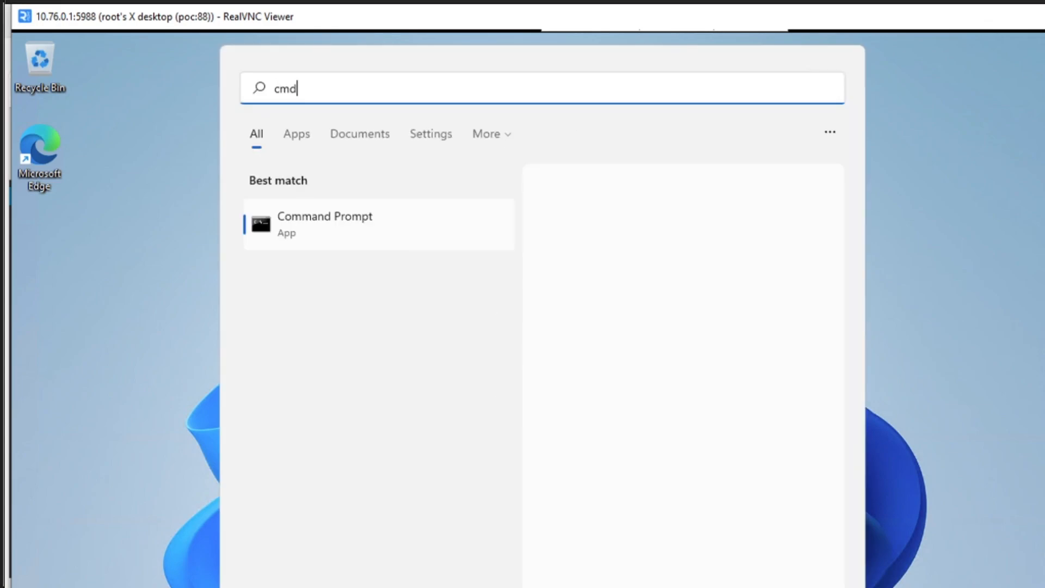
key(Return)
text(ipconfig)
key(Return)
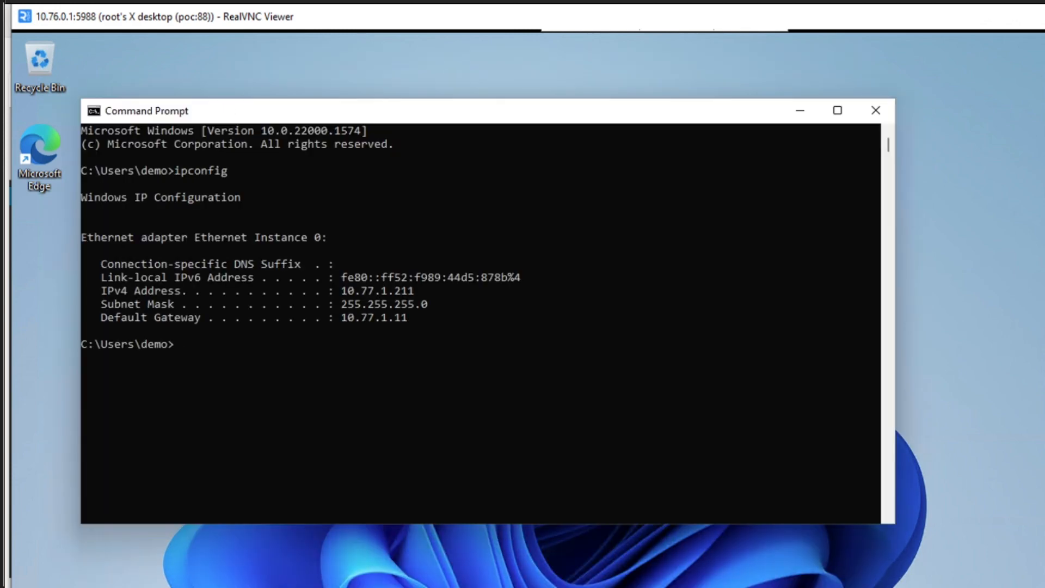
drag(401, 319, 297, 325)
click(410, 386)
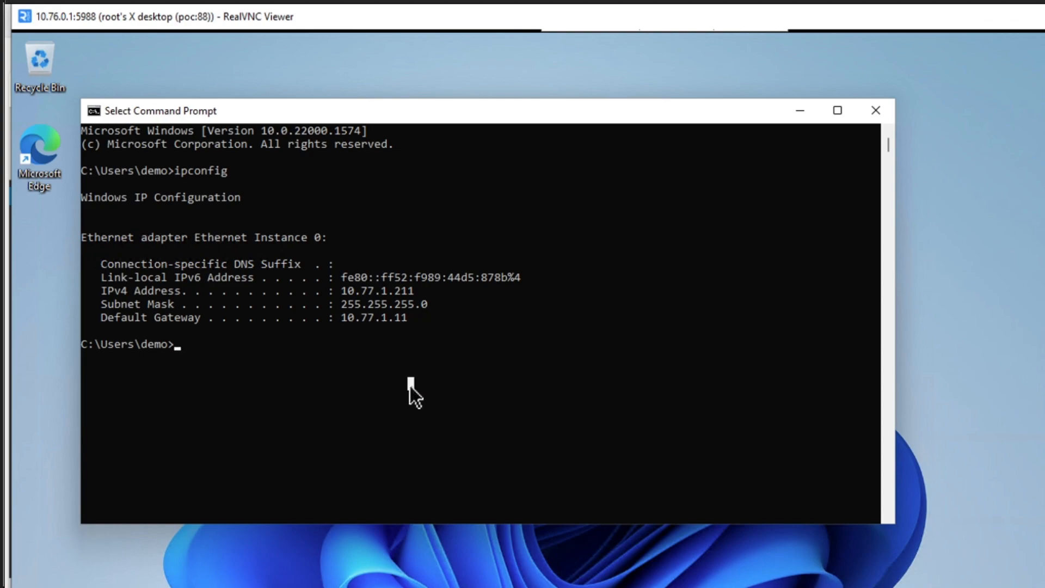
- Ping the default gateway 10.77.1.11 to test the inside connection, and stop the ping
text(ping)
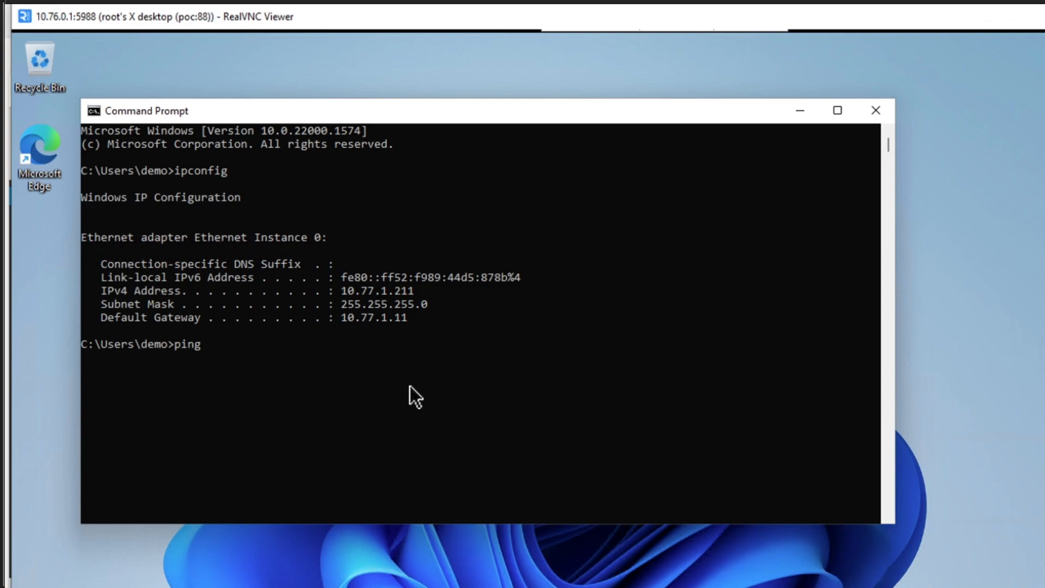
click(410, 387)
text(10.77.1.11)
key(Return)
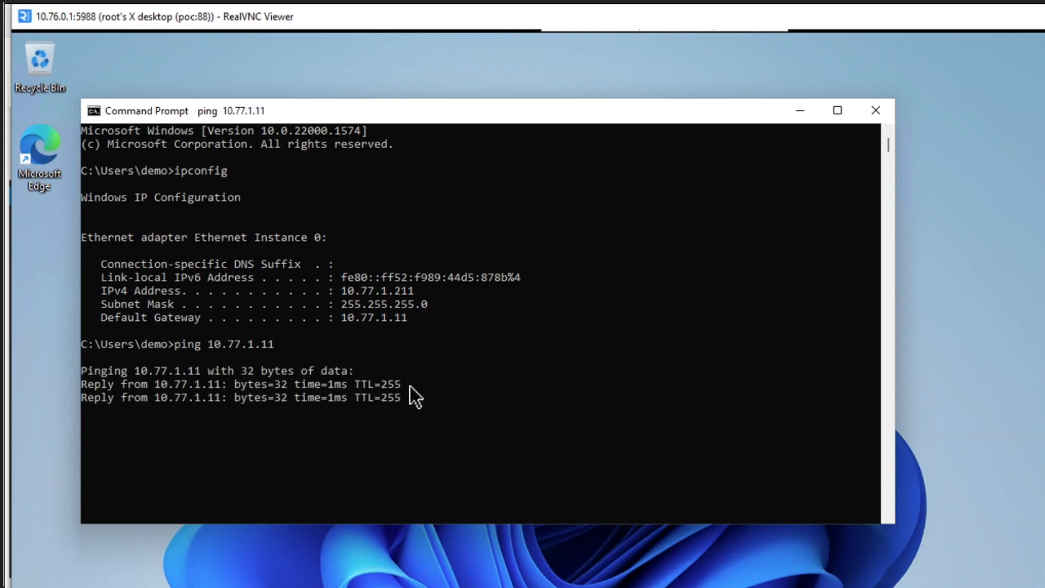
key(ctrl+c)
- Ping 1.1.1.1 to test internet connectivity through the firewall
text(ping 1.1.1.1)
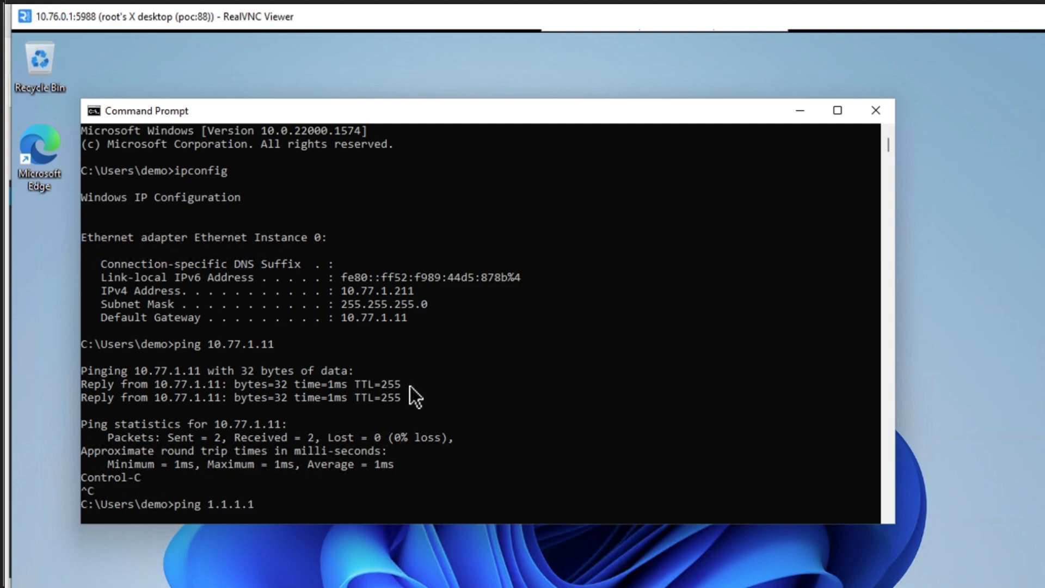
key(Return)
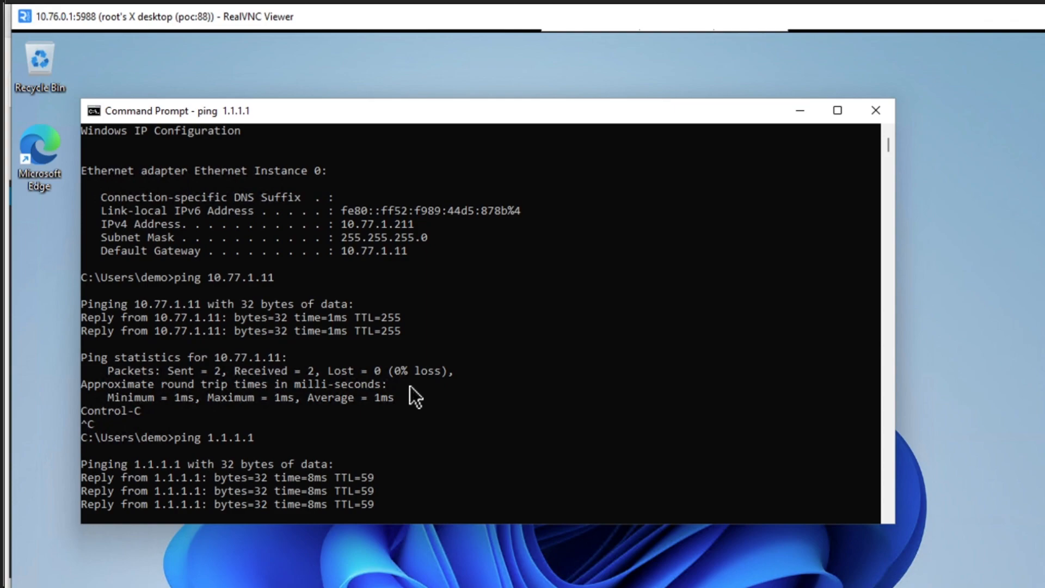
key(Return)
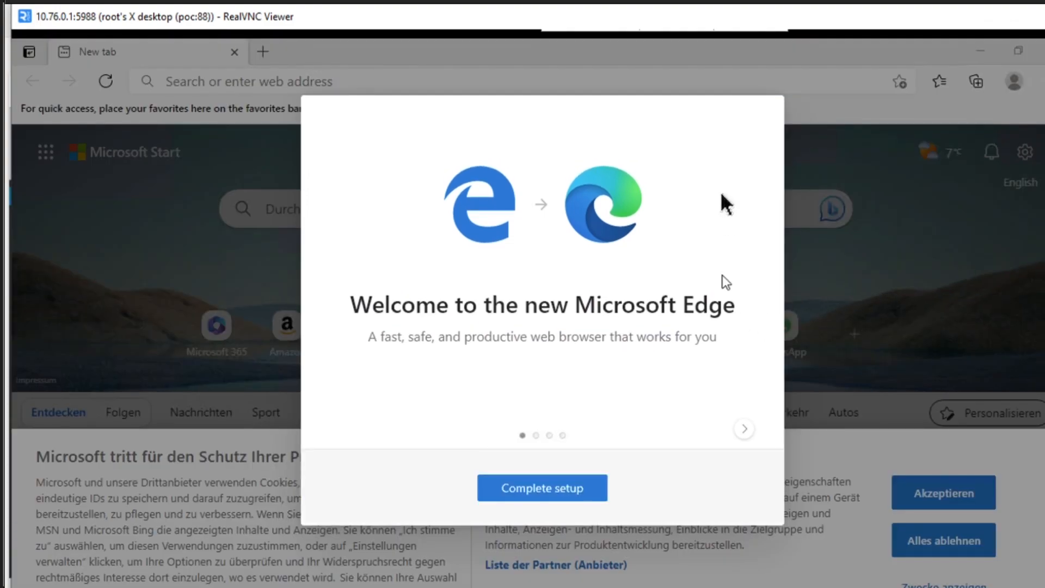
- Dismiss the Microsoft Edge welcome setup and load cisco.com to test web access from the client
click(529, 488)
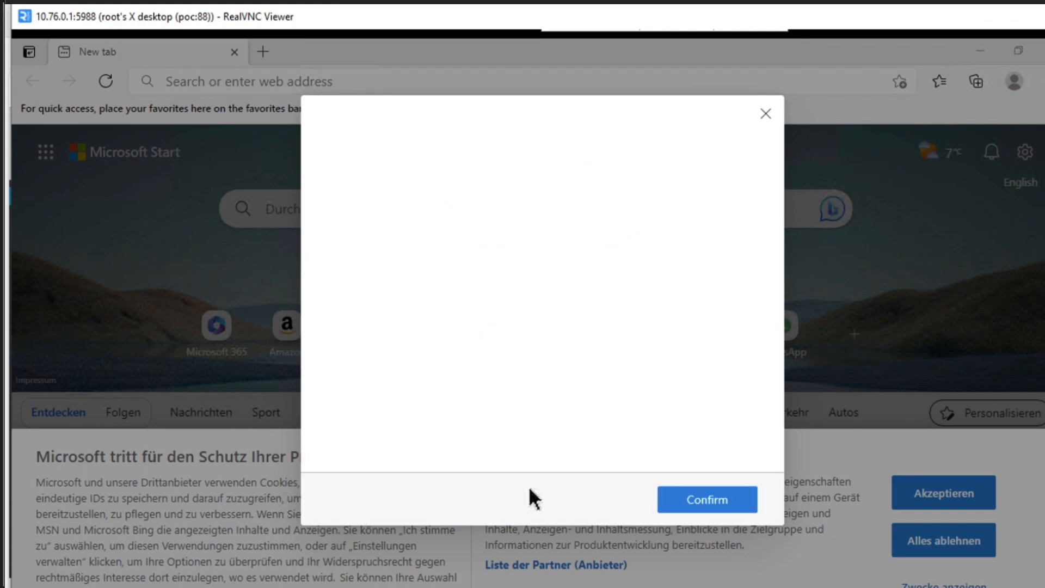
click(762, 116)
click(609, 87)
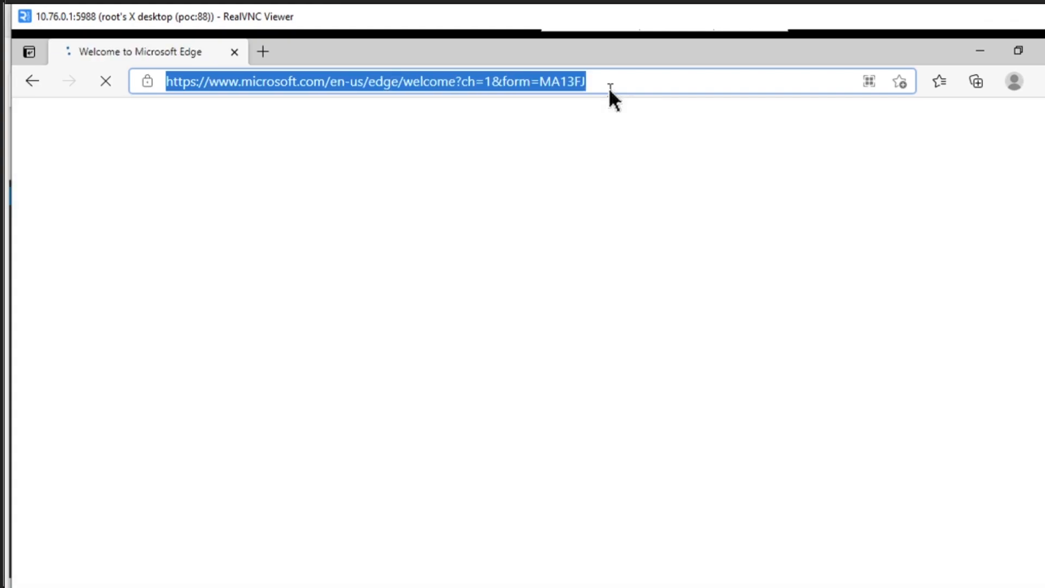
text(goo)
key(BackSpace)
key(BackSpace)
key(BackSpace)
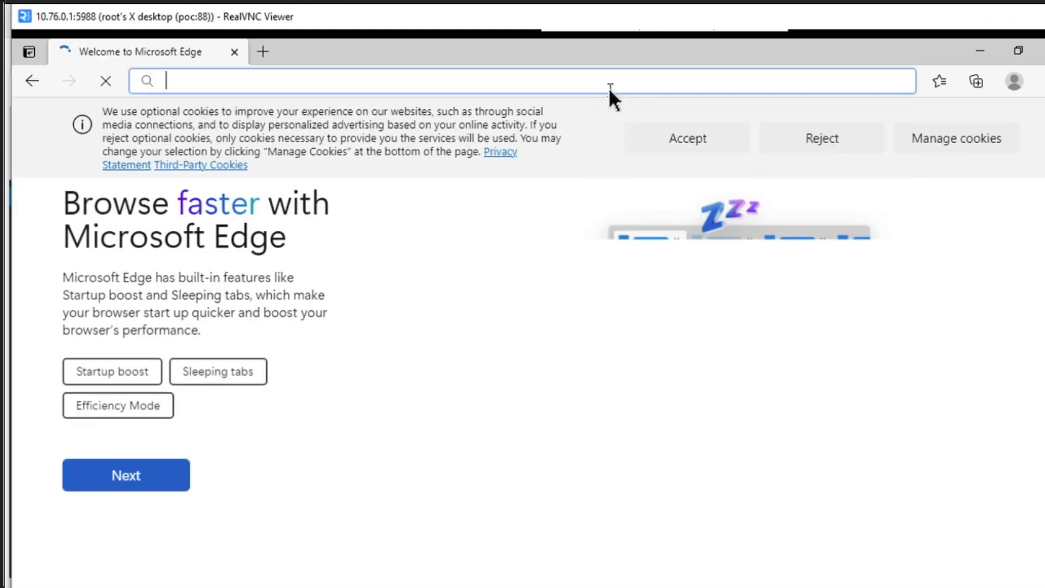
text(cisco.com)
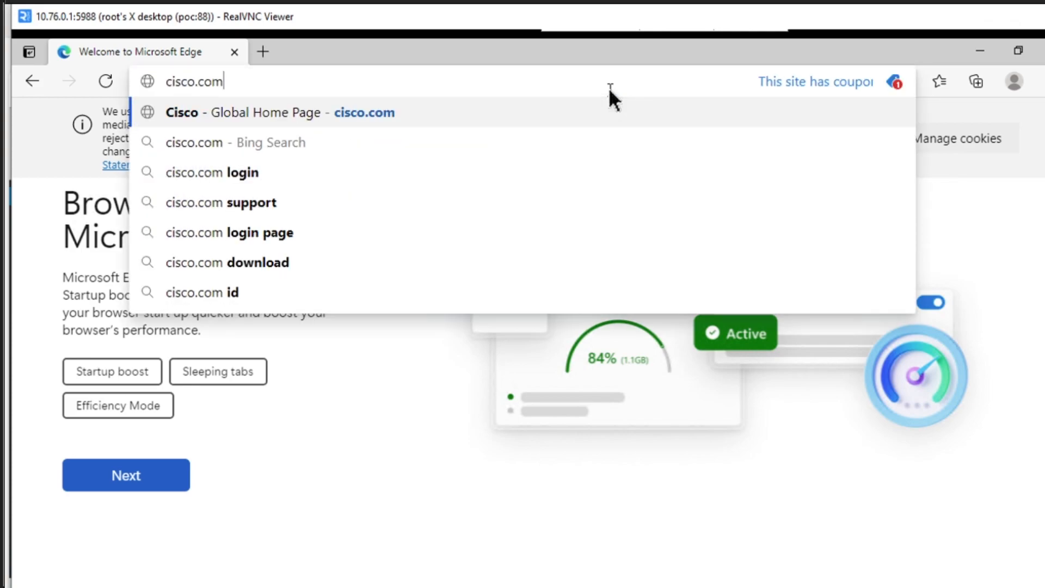
key(Return)
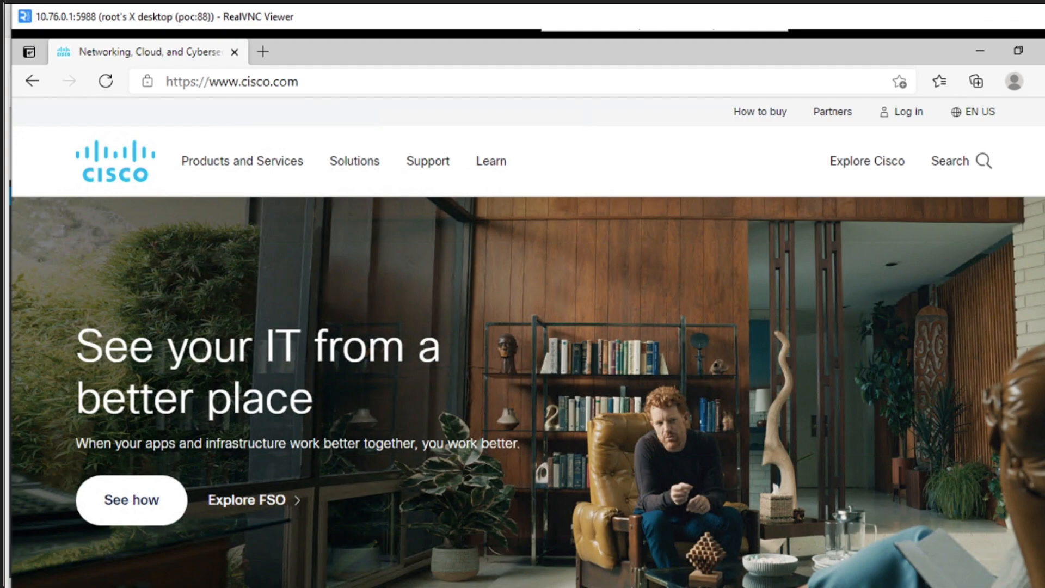
- Switch to Firewall Management Center, save the DHCP settings of FTDv741-172-001 and return to the device list
mouse_move(697, 587)
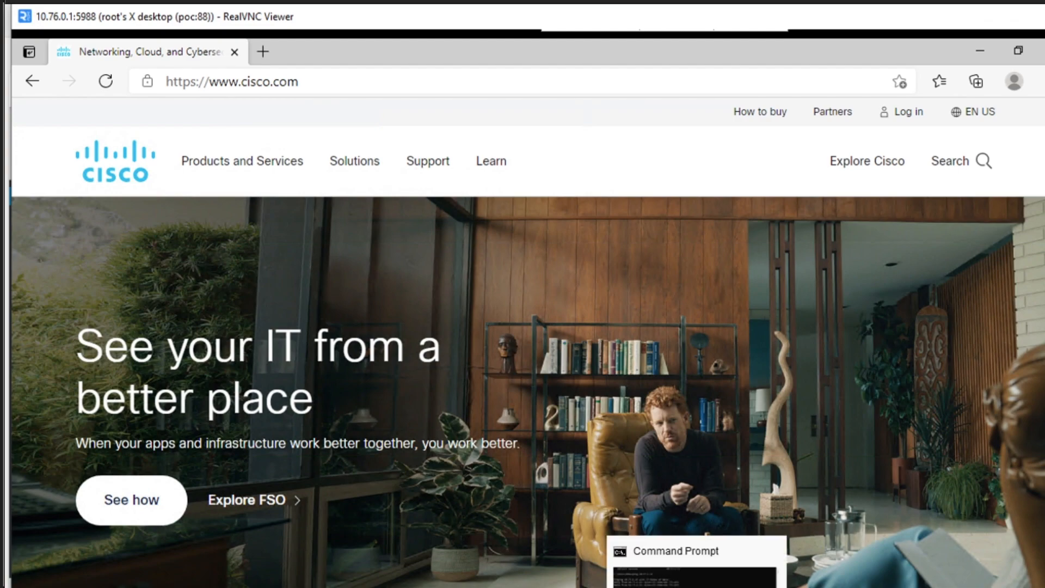
click(347, 587)
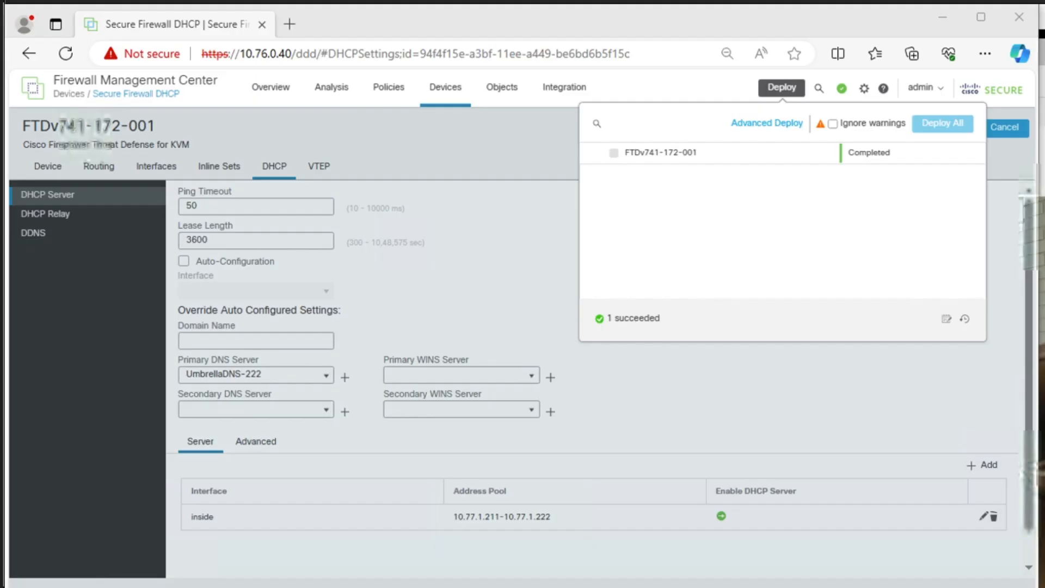
click(1011, 262)
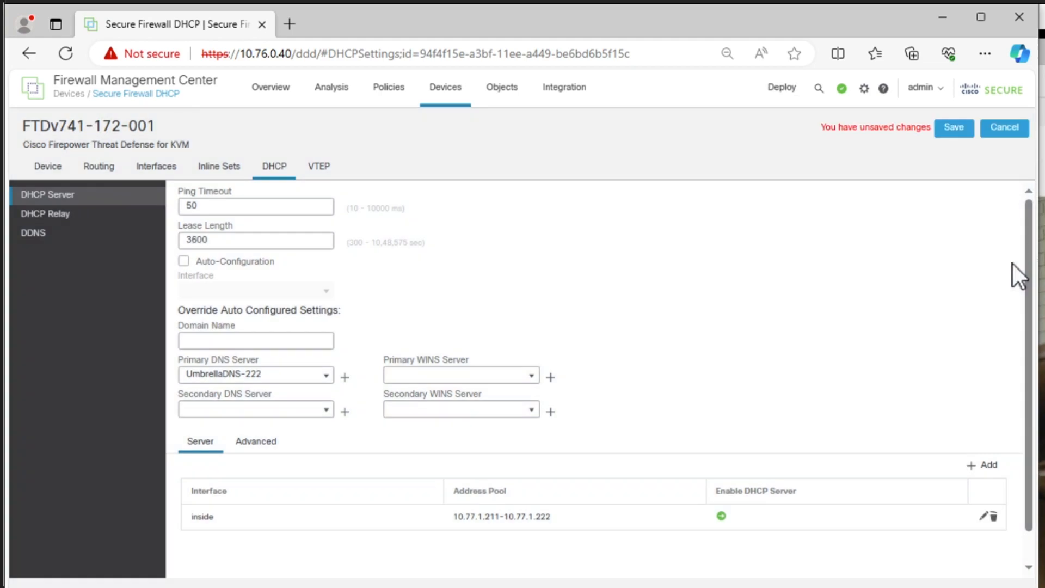
click(950, 135)
click(993, 131)
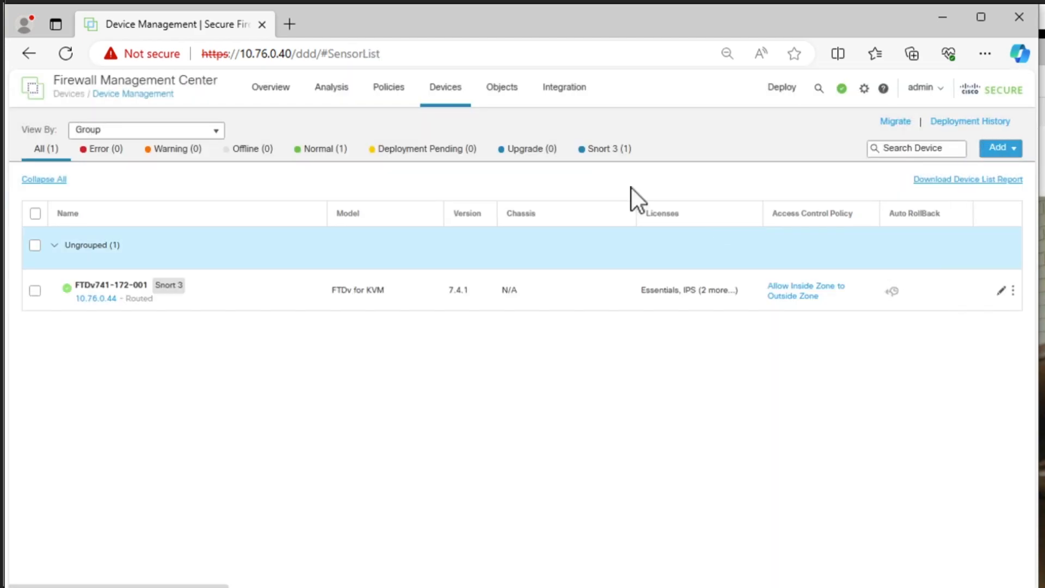
- Reopen device FTDv741-172-001 for editing and go to its DHCP settings
click(1001, 291)
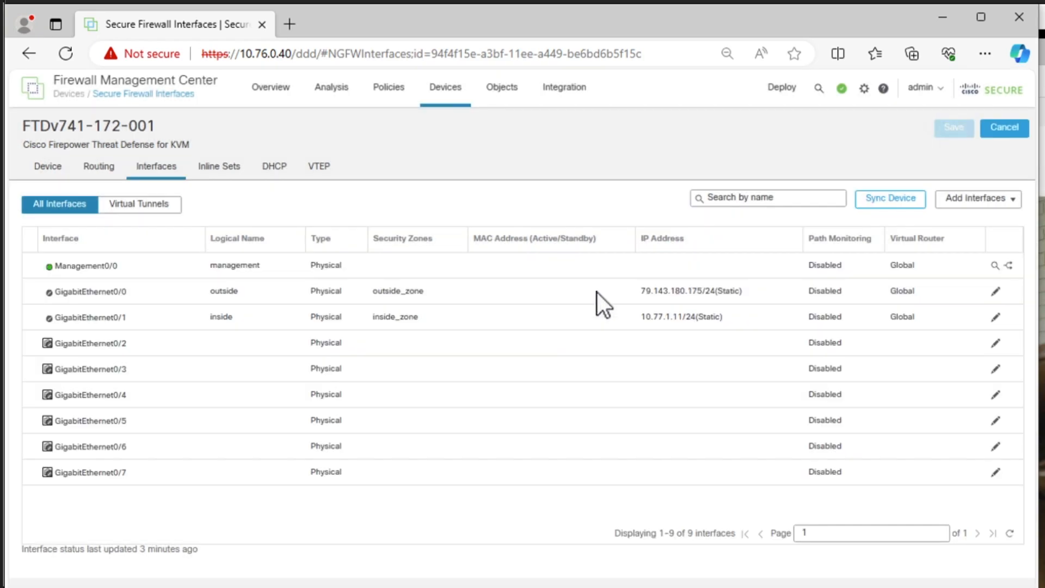
click(275, 164)
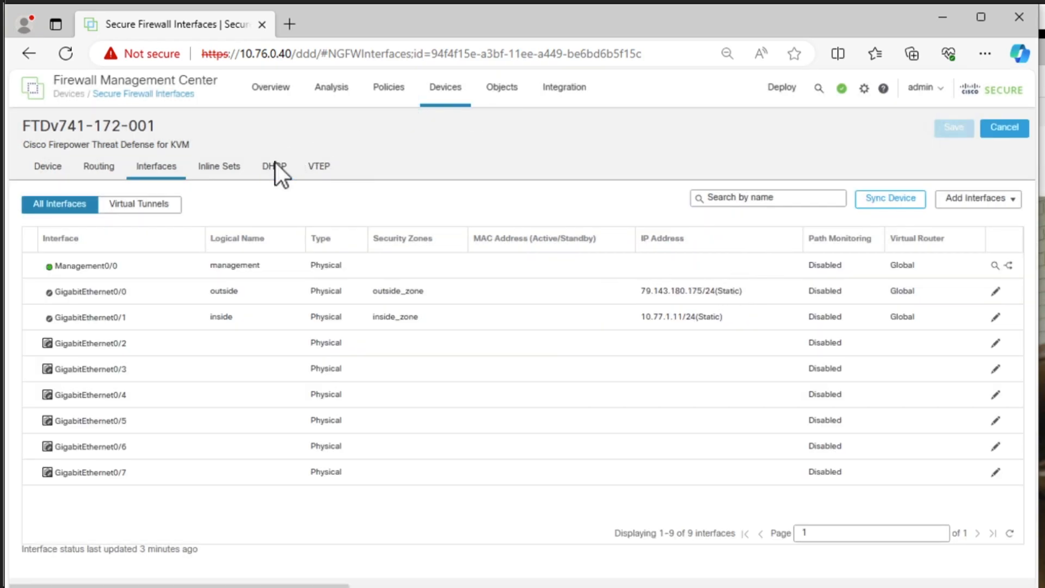